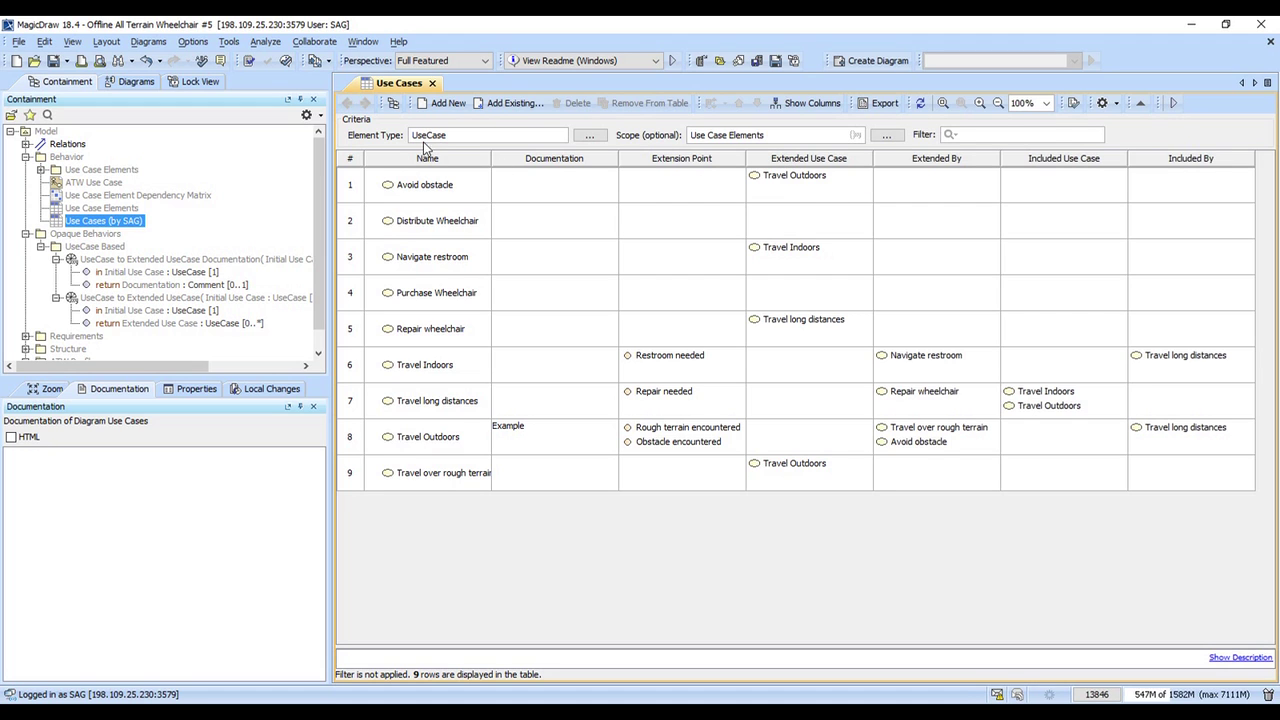
# Inspect the Extended Use Case and Extended By column definitions without changing them.
pyautogui.rightClick(815, 162)
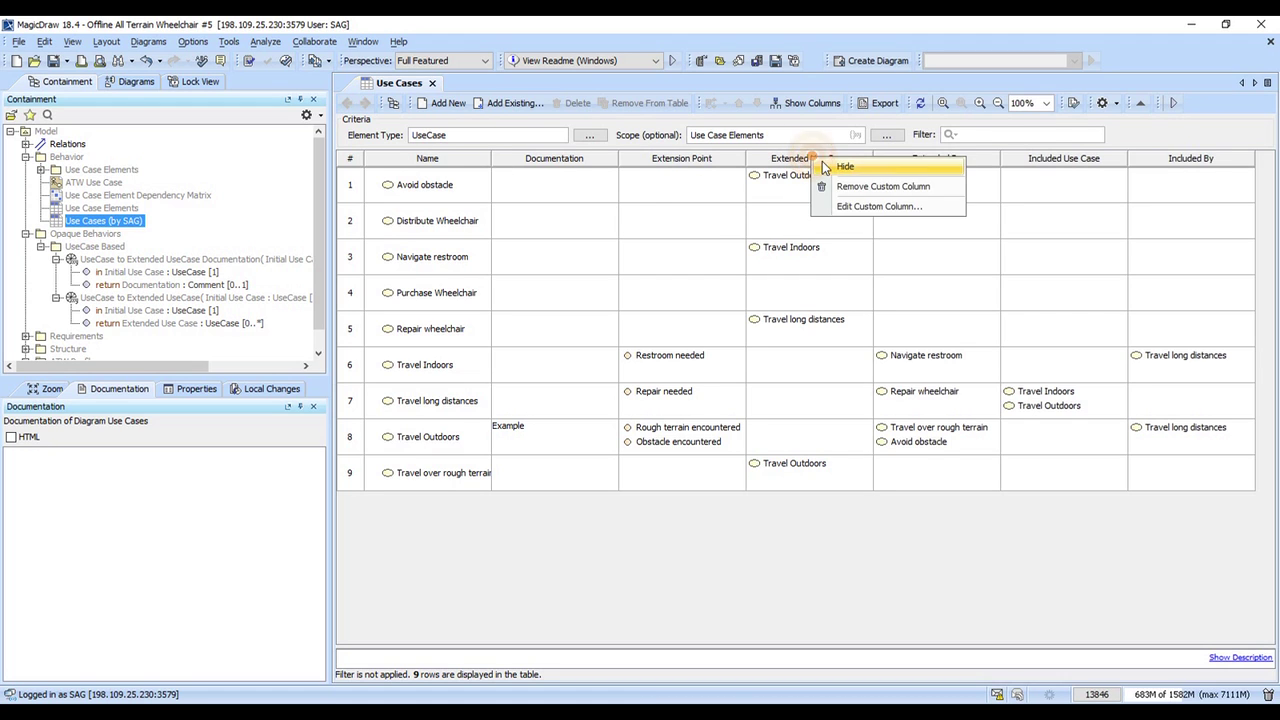
pyautogui.click(848, 204)
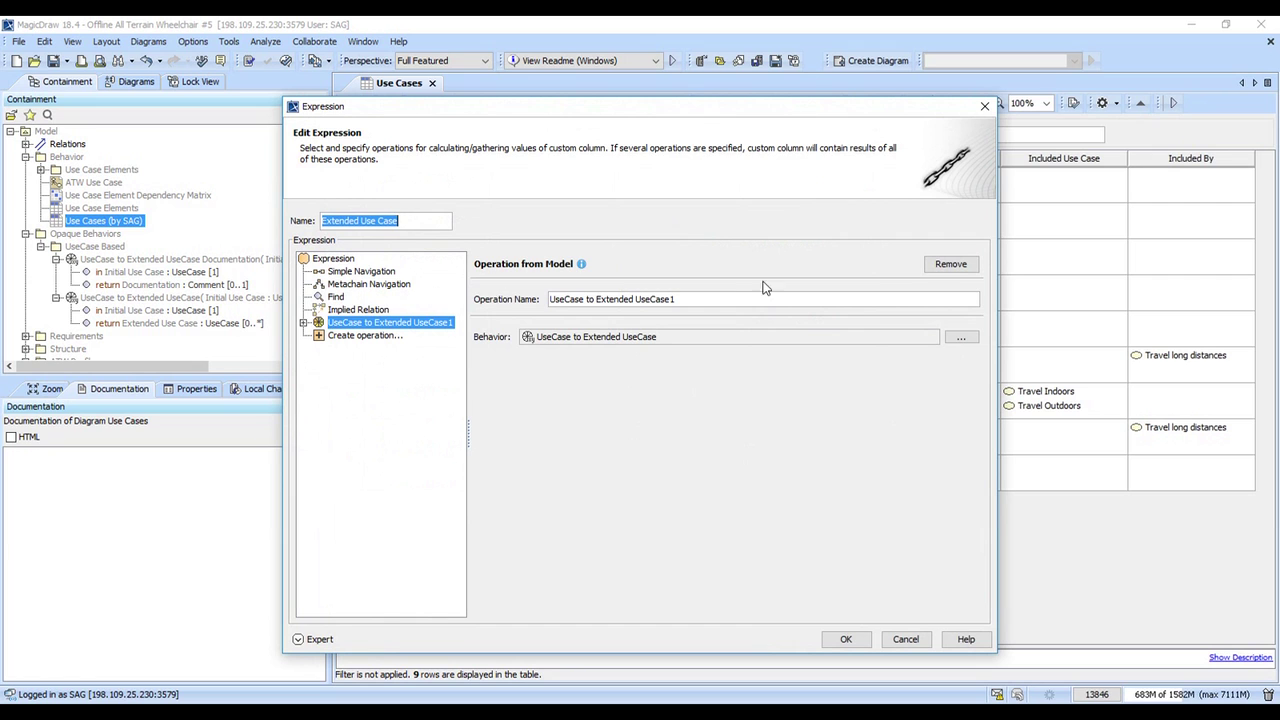
pyautogui.click(984, 106)
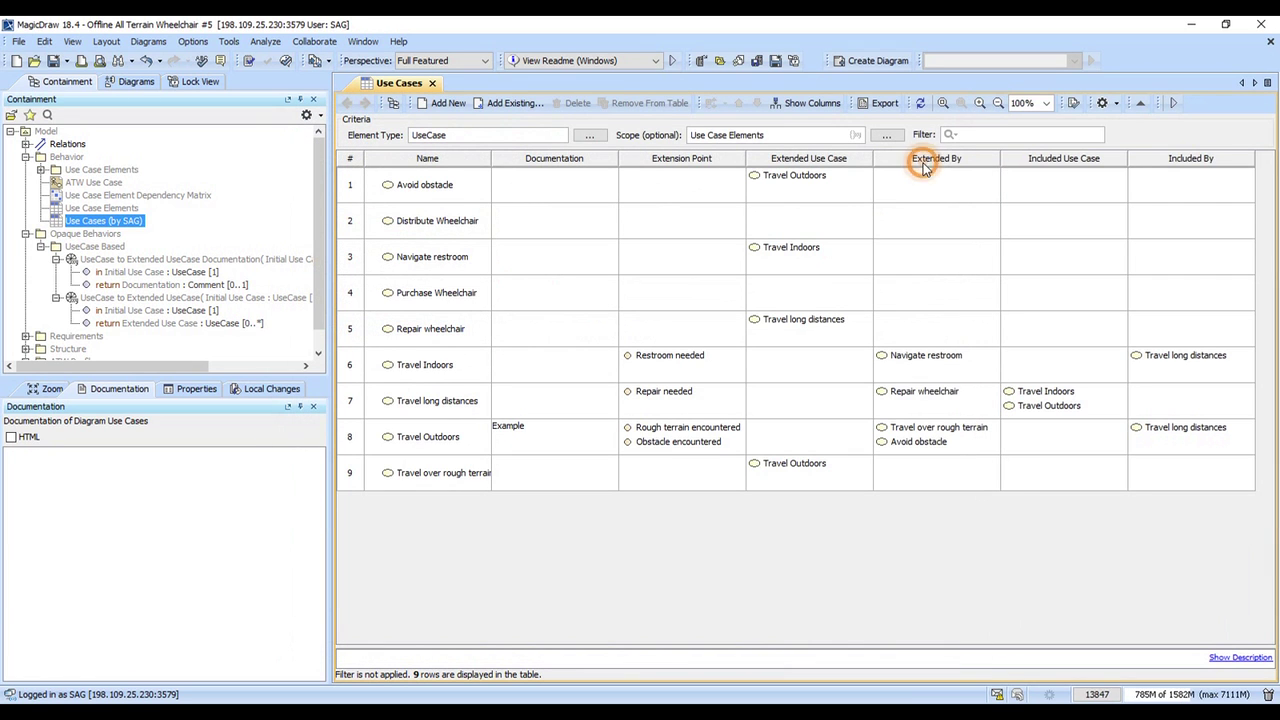
pyautogui.rightClick(929, 161)
pyautogui.click(956, 212)
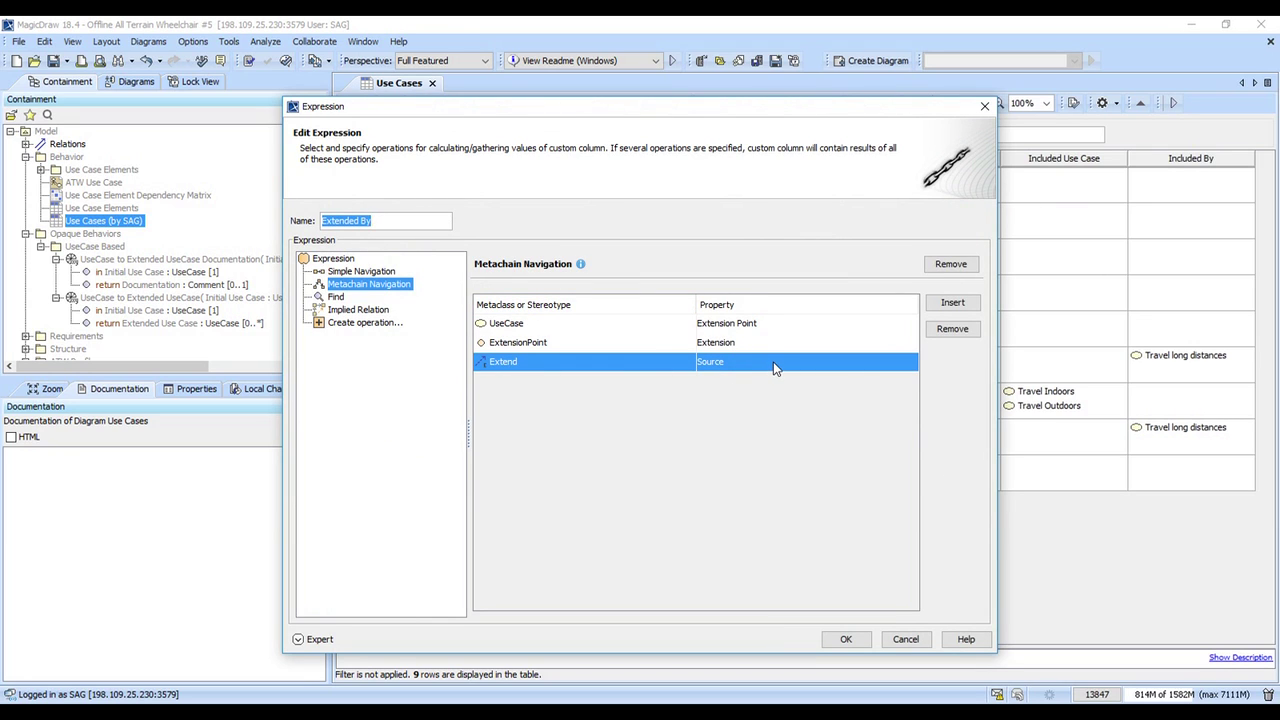
pyautogui.click(905, 639)
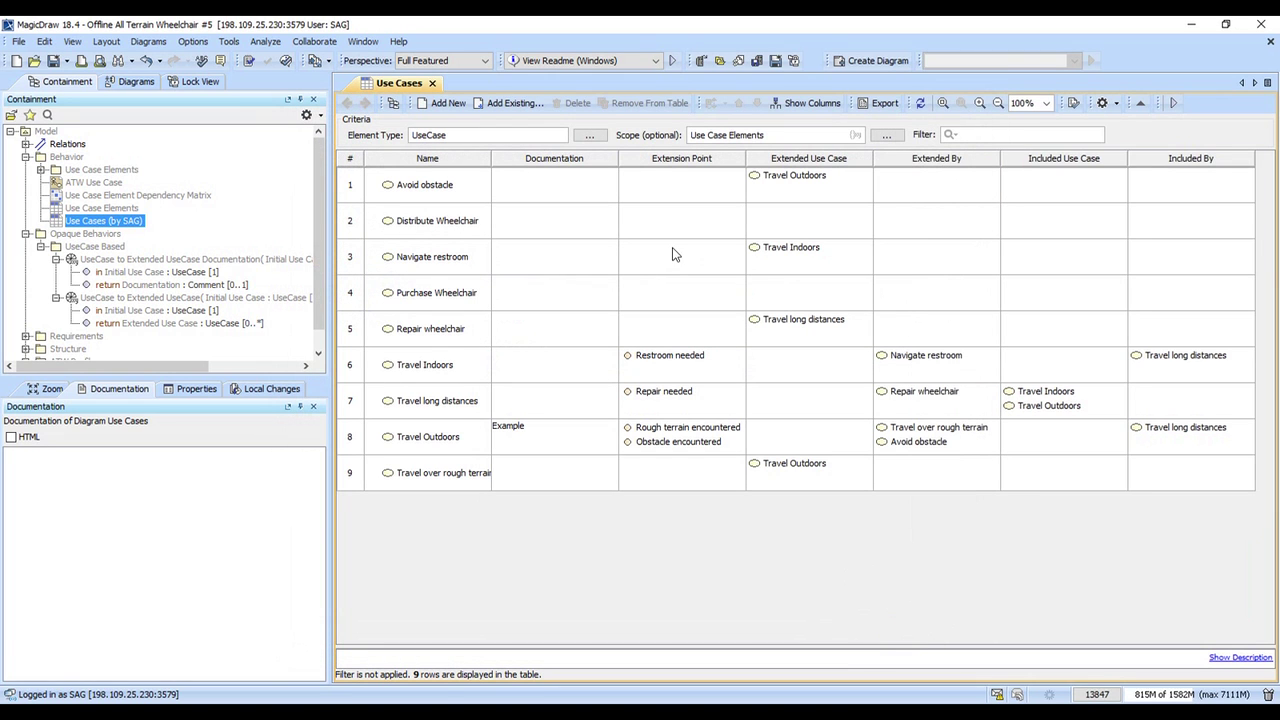
# Create an Opaque Behavior named 'UseCase to ExtendedBy UseCase' in the UseCase Based package.
pyautogui.click(52, 264)
pyautogui.click(56, 271)
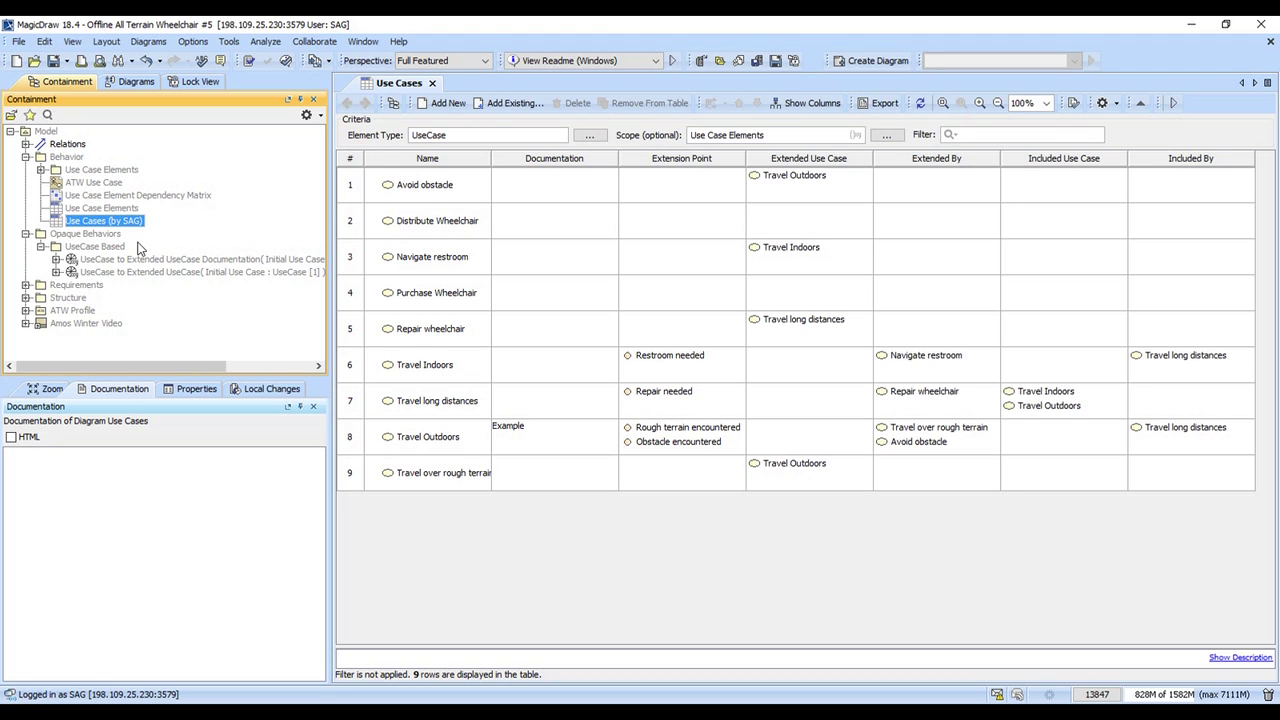
pyautogui.click(110, 250)
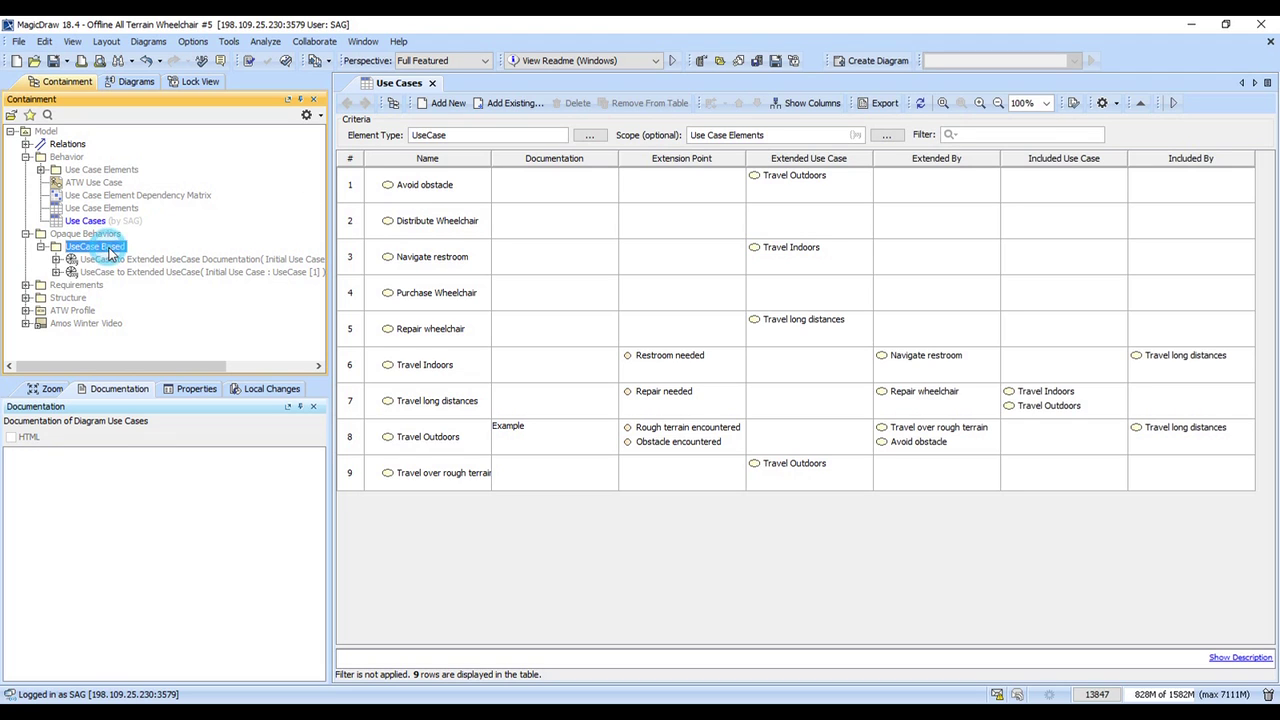
pyautogui.rightClick(110, 250)
pyautogui.click(170, 278)
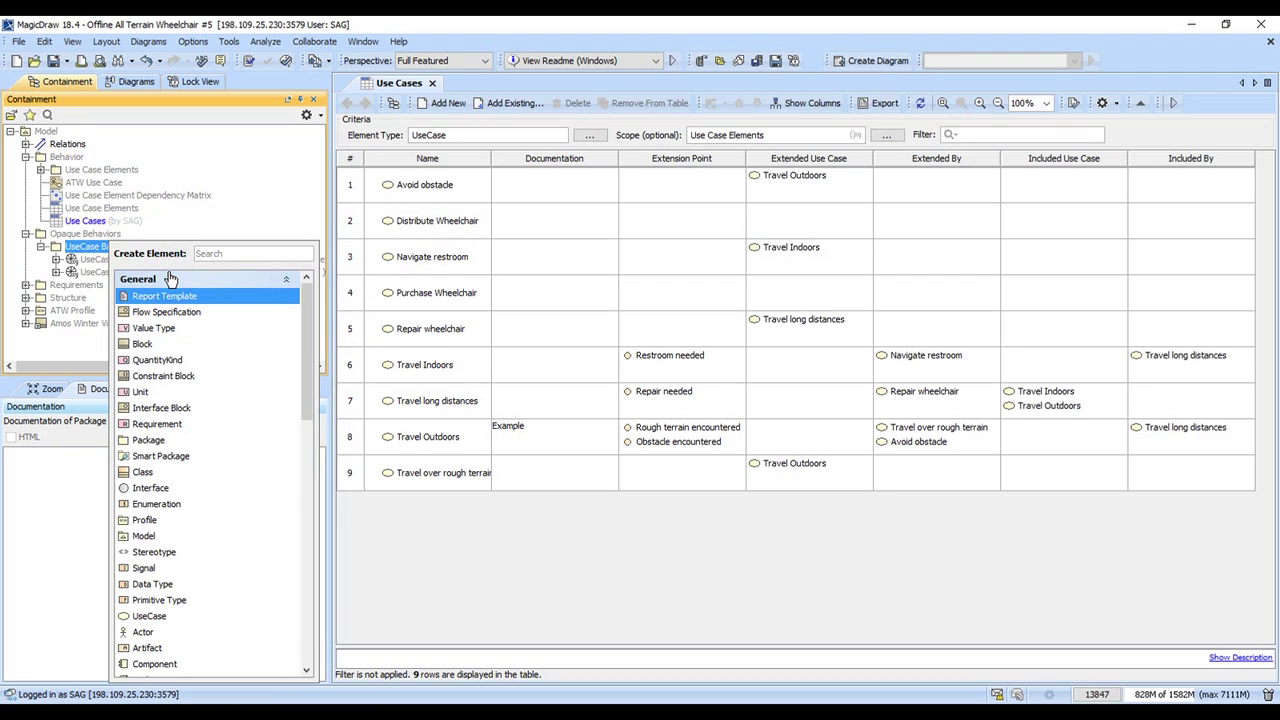
pyautogui.write('opaque')
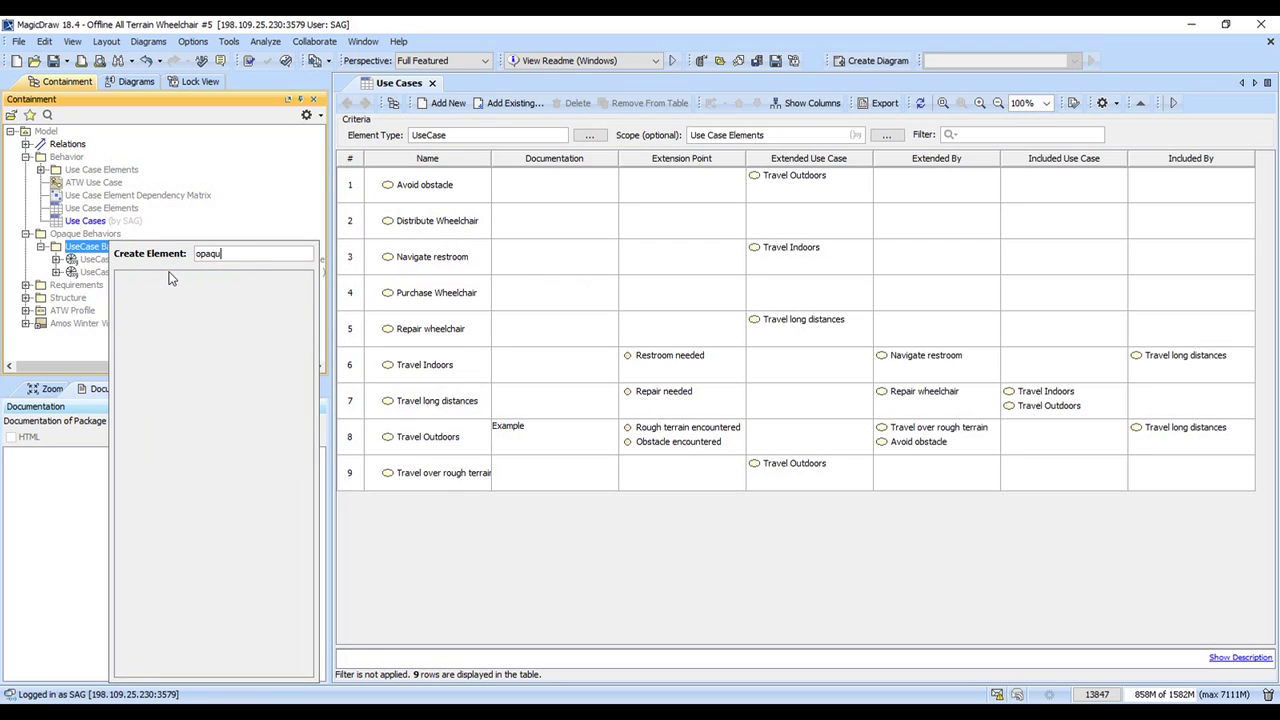
pyautogui.click(163, 297)
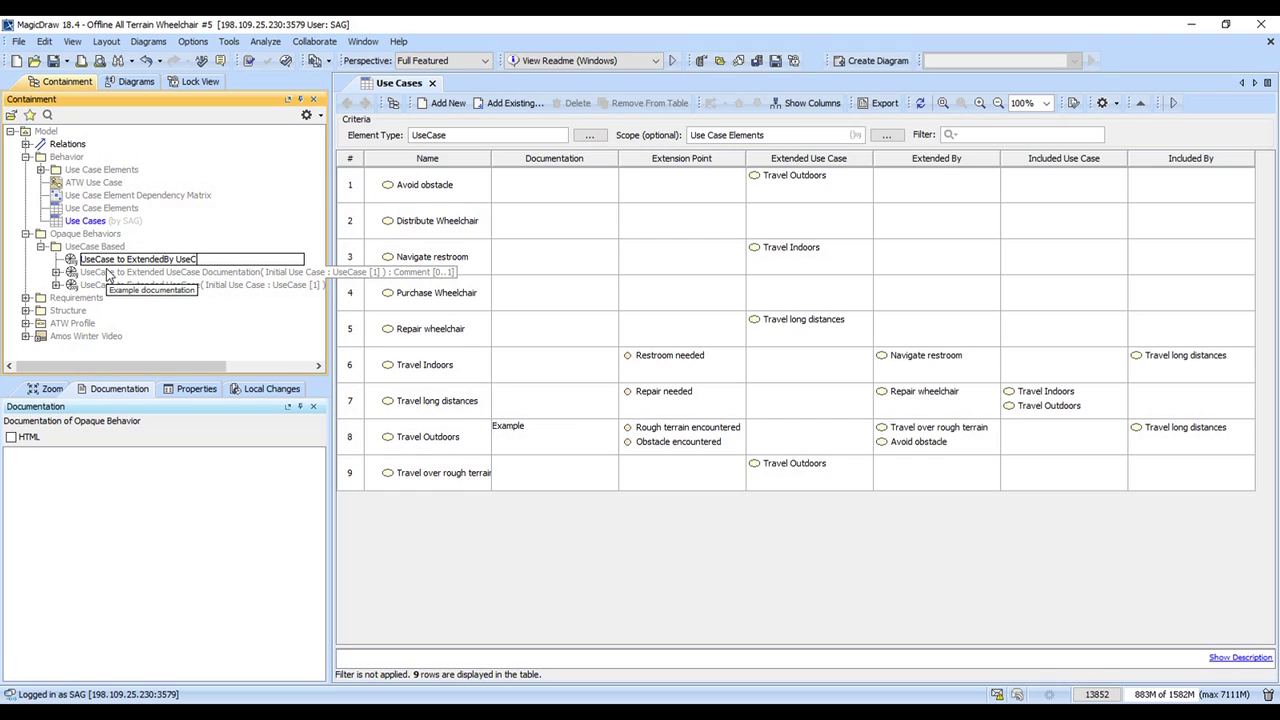
pyautogui.press('Return')
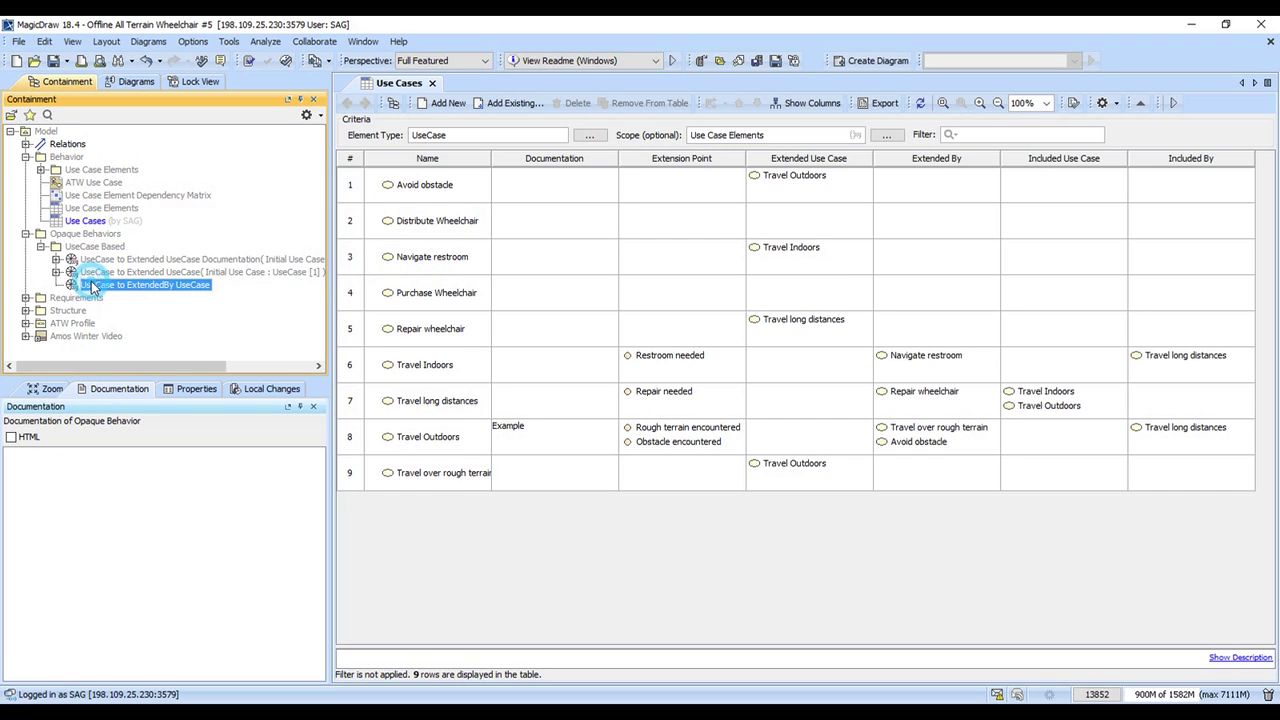
pyautogui.doubleClick(91, 283)
# Add an input parameter Use Case of type UseCase with multiplicity 1.
pyautogui.click(382, 353)
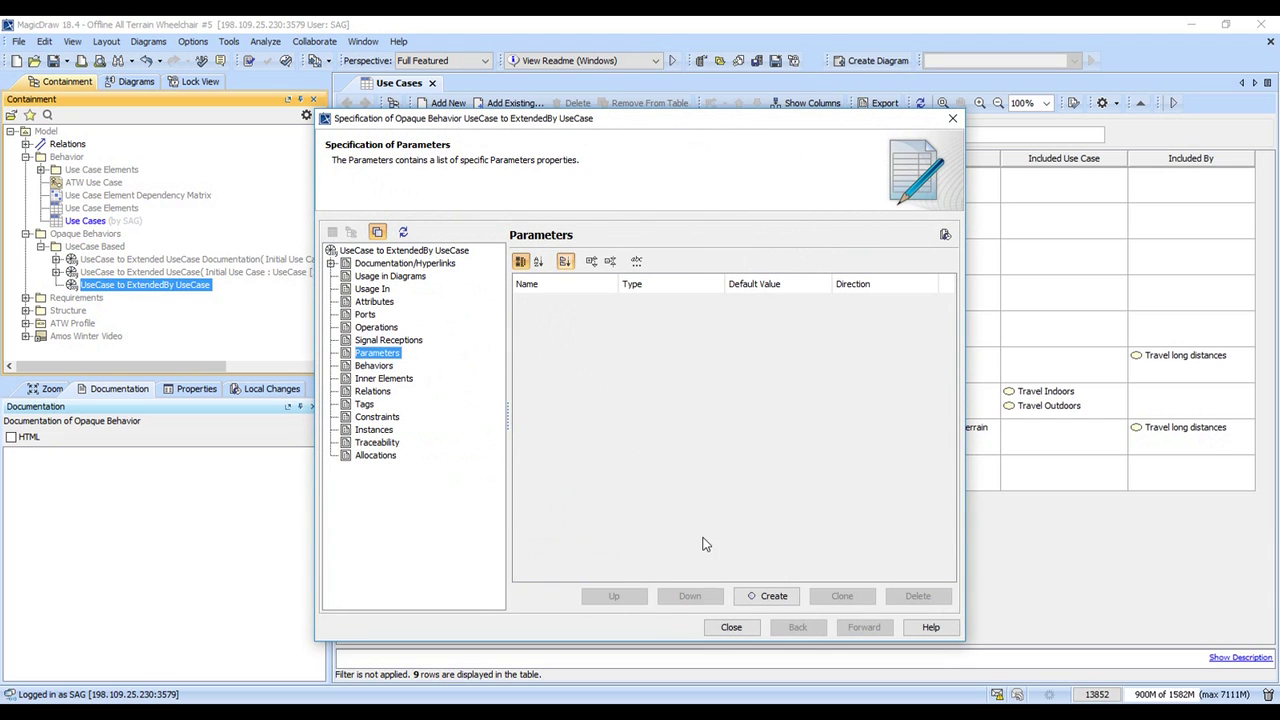
pyautogui.click(770, 597)
pyautogui.write('Use Case')
pyautogui.press('Return')
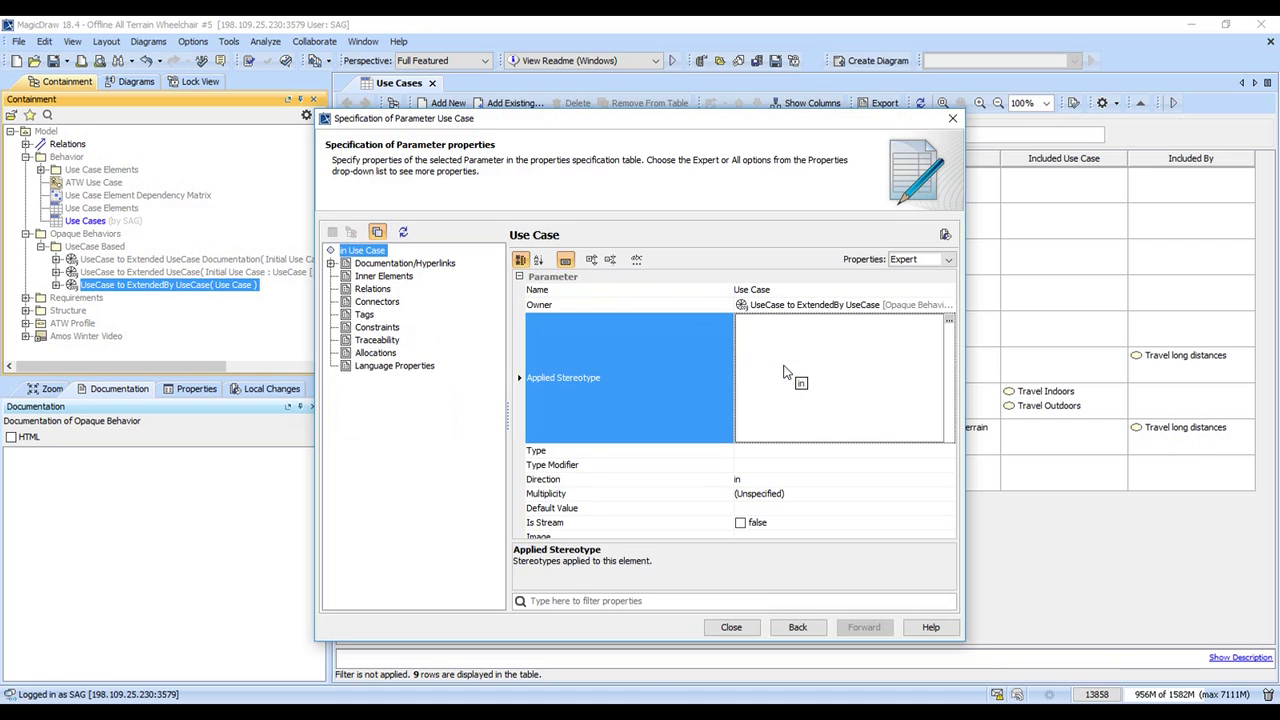
pyautogui.press('Return')
pyautogui.write('ru')
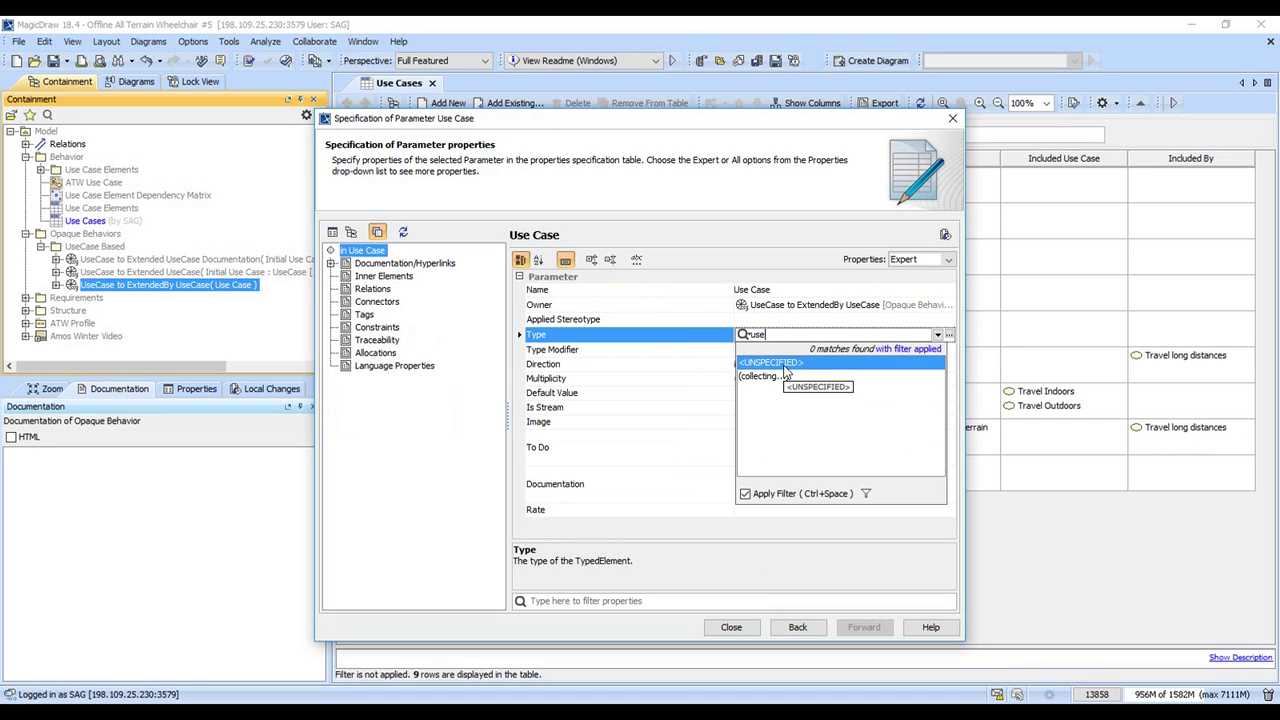
pyautogui.hotkey('ctrl', 'space')
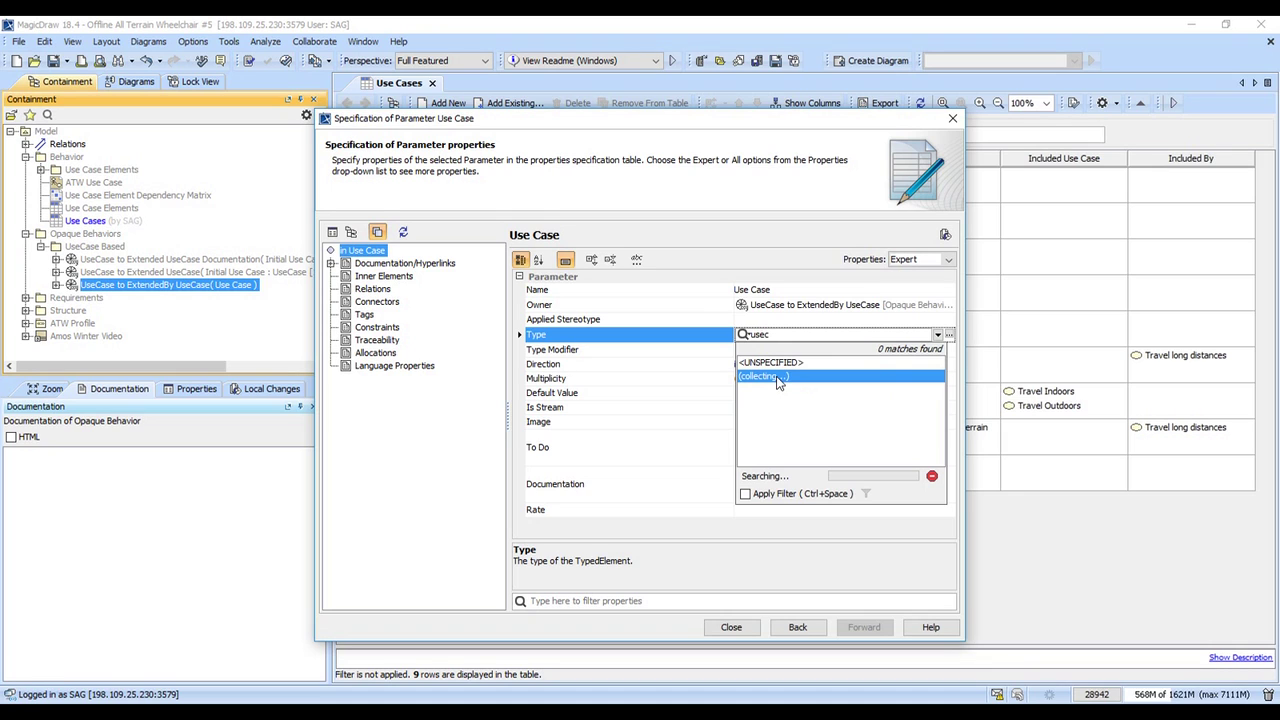
pyautogui.click(777, 378)
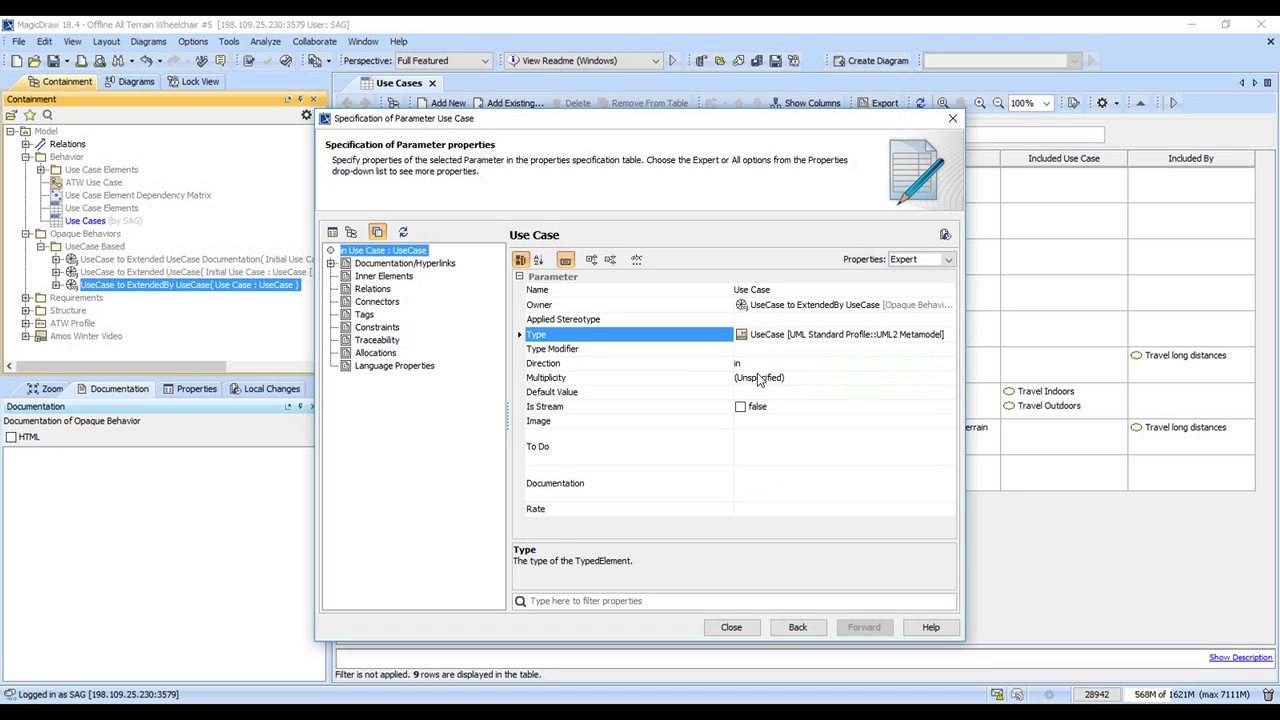
pyautogui.click(758, 378)
pyautogui.click(790, 440)
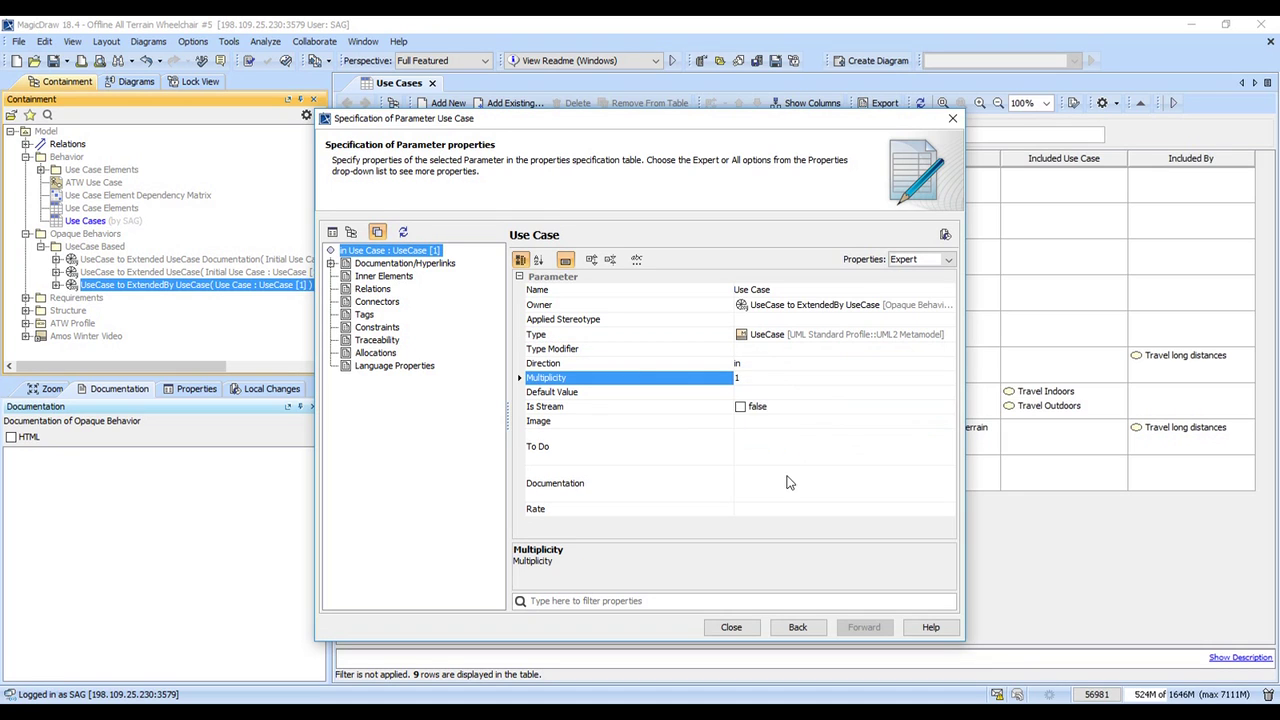
pyautogui.click(799, 628)
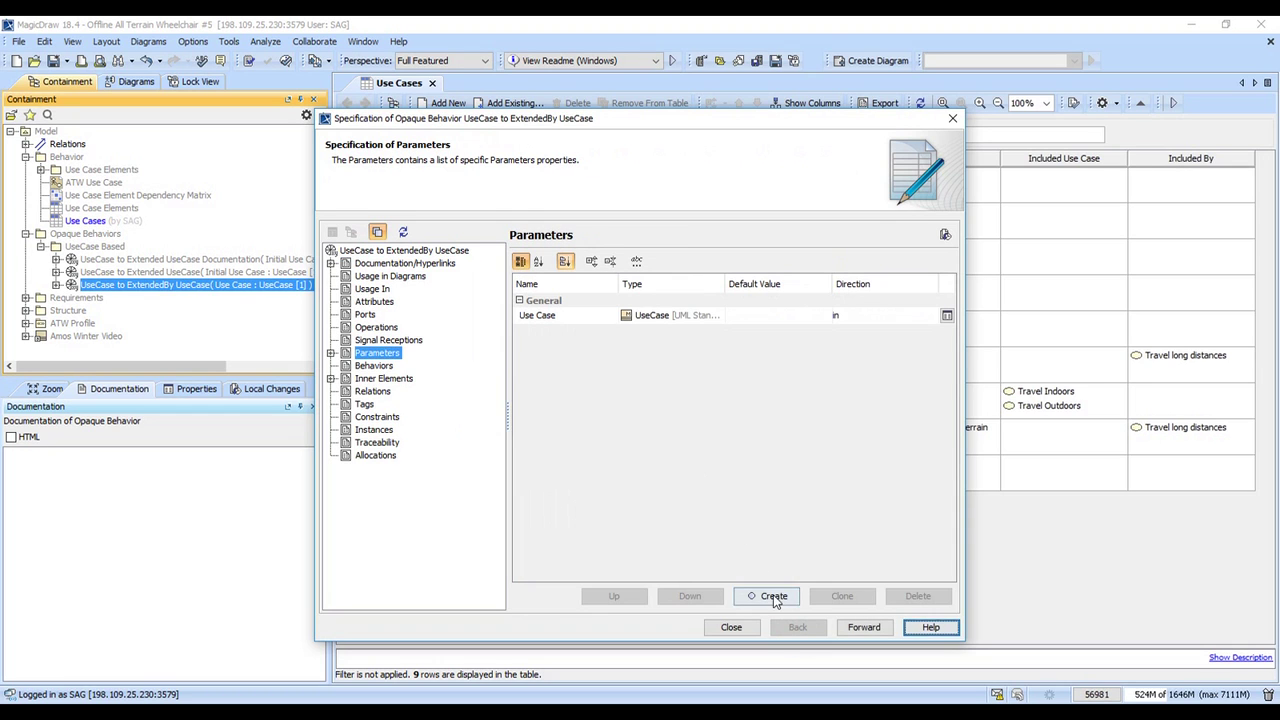
# Add a return parameter Extended By of type UseCase with multiplicity 0..*.
pyautogui.click(772, 596)
pyautogui.write('Extended By')
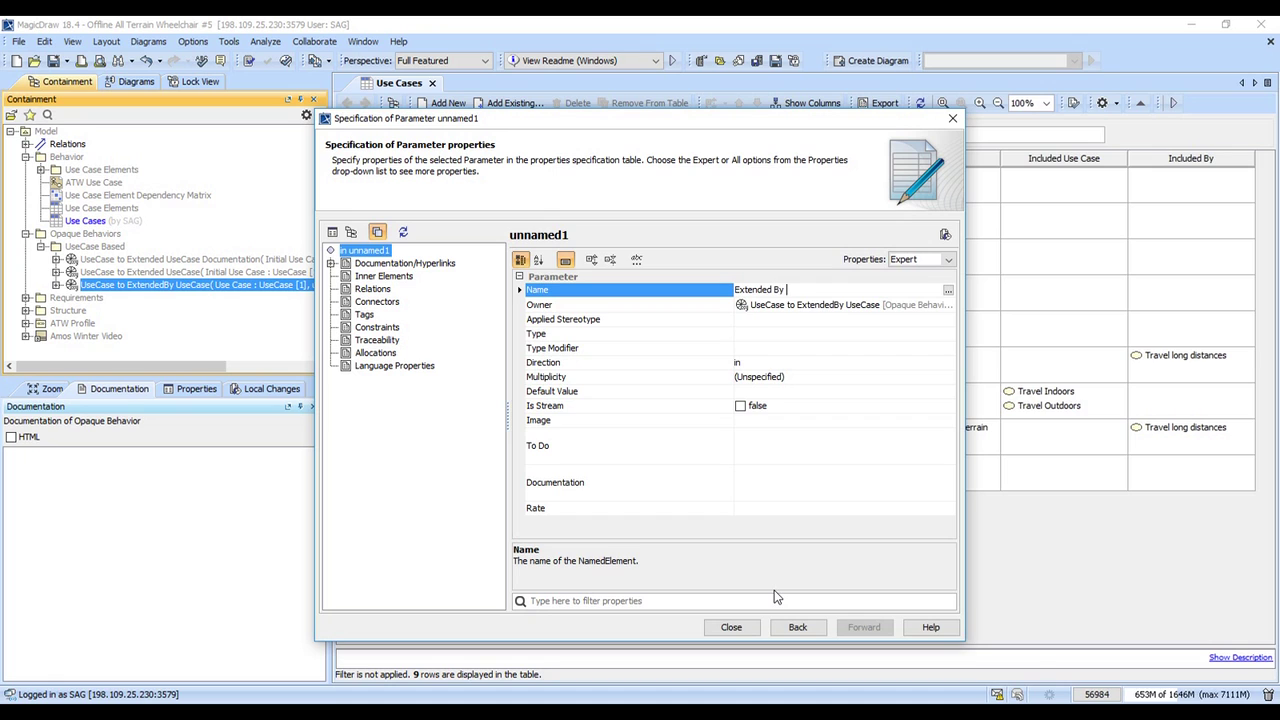
pyautogui.write(' u')
pyautogui.press('BackSpace')
pyautogui.press('Tab')
pyautogui.press('Tab')
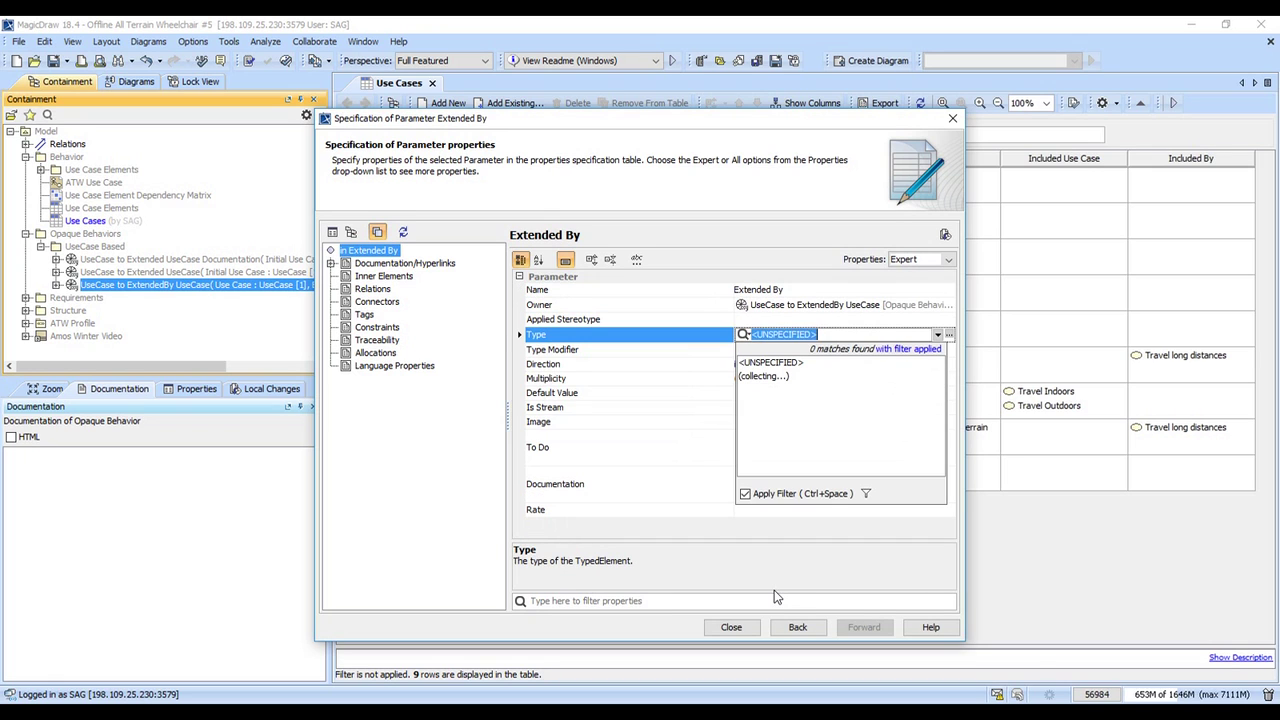
pyautogui.write('usec')
pyautogui.hotkey('ctrl', 'space')
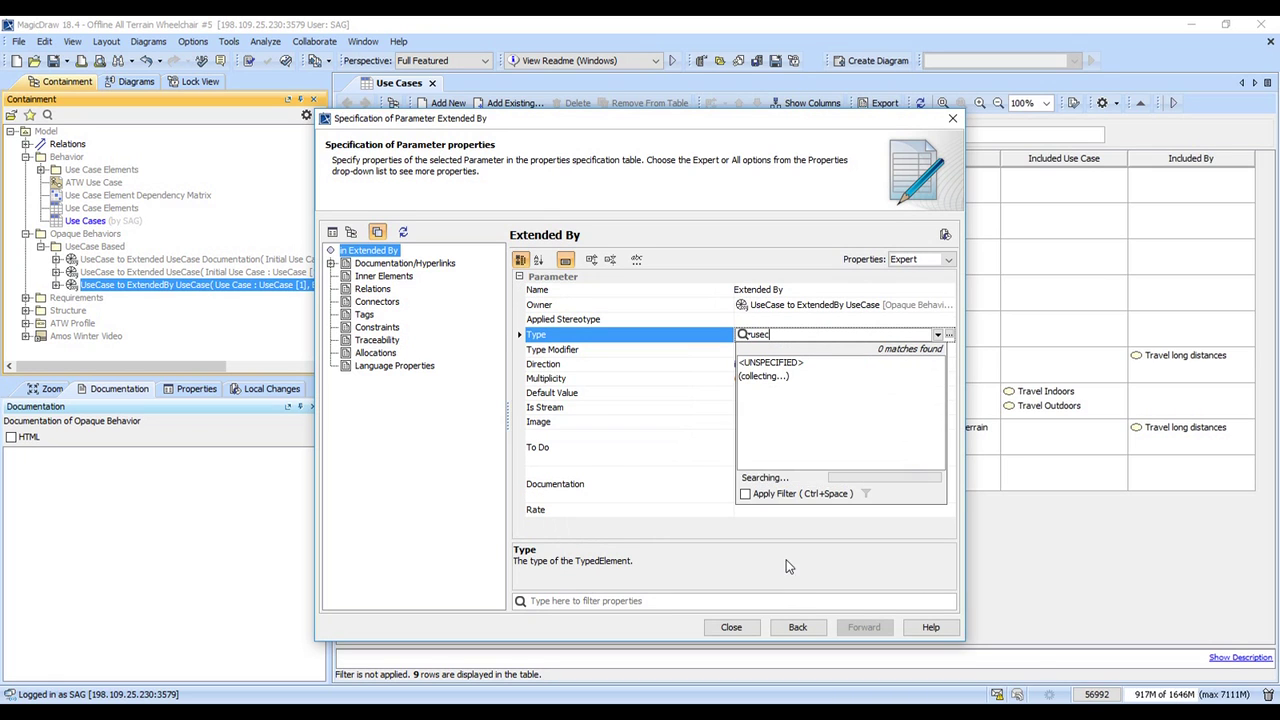
pyautogui.click(785, 370)
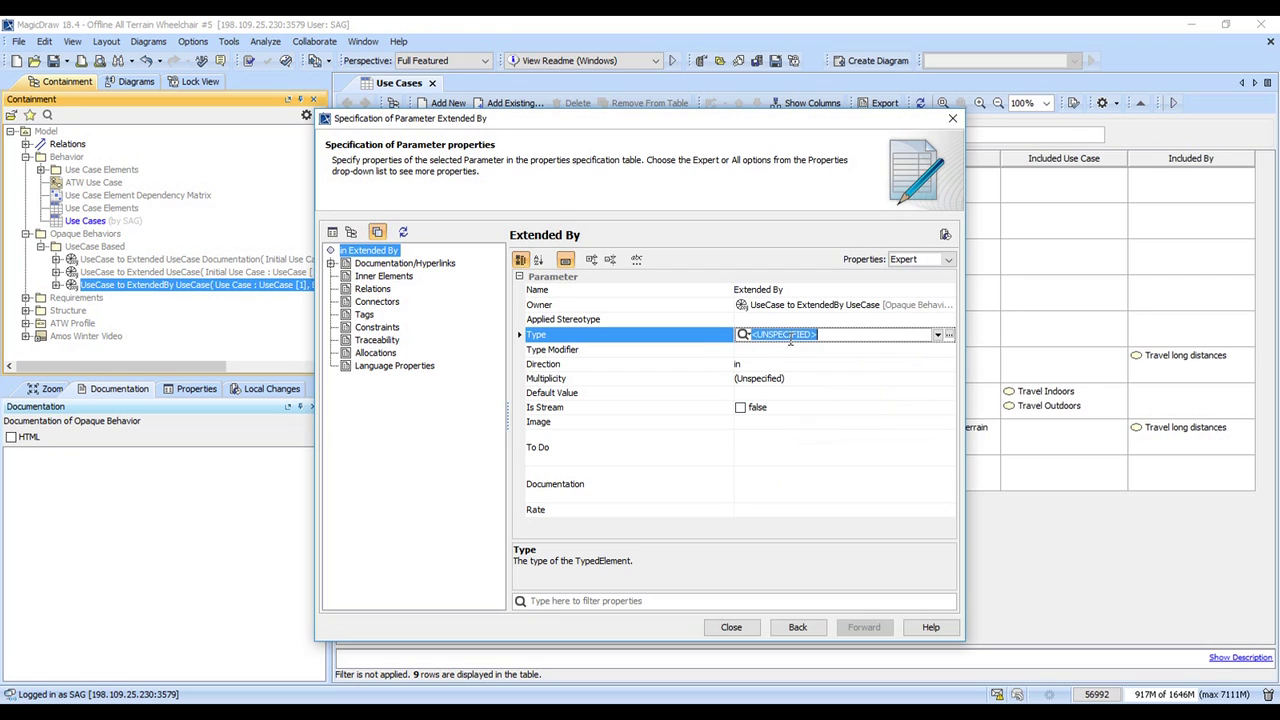
pyautogui.write('usec')
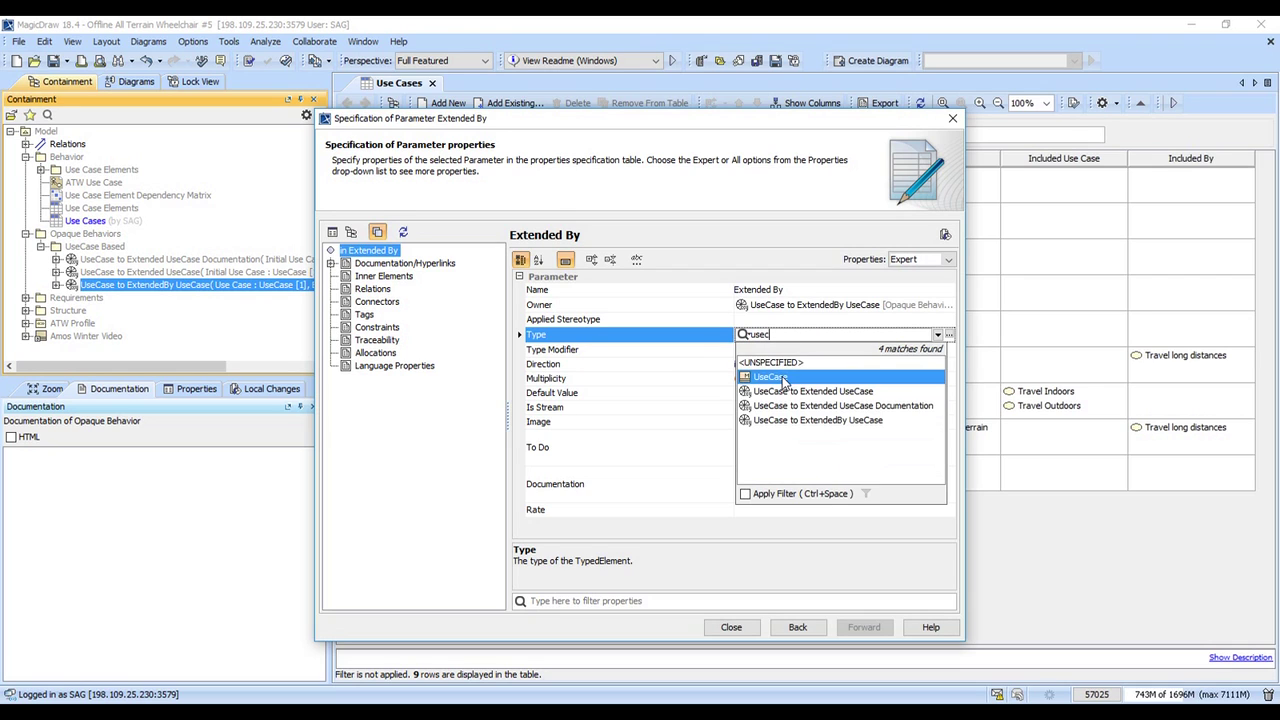
pyautogui.click(786, 374)
pyautogui.click(772, 378)
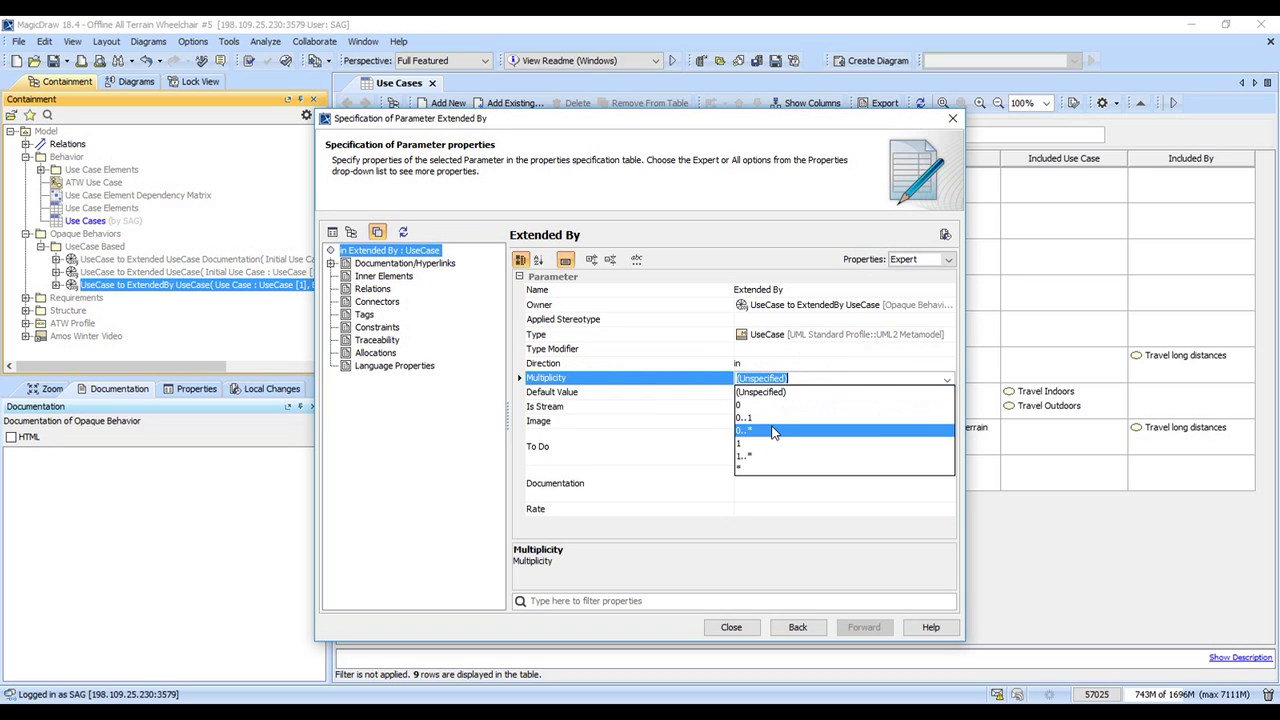
pyautogui.click(765, 420)
pyautogui.click(757, 366)
pyautogui.click(760, 416)
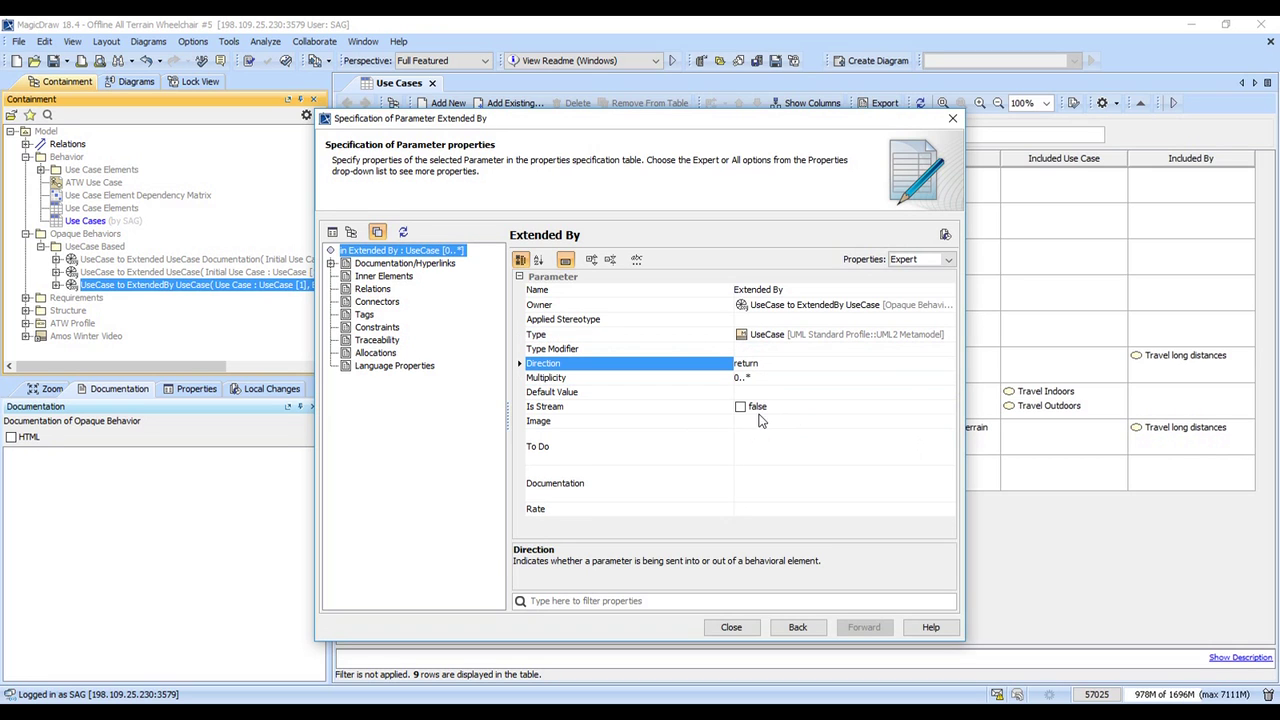
pyautogui.click(792, 630)
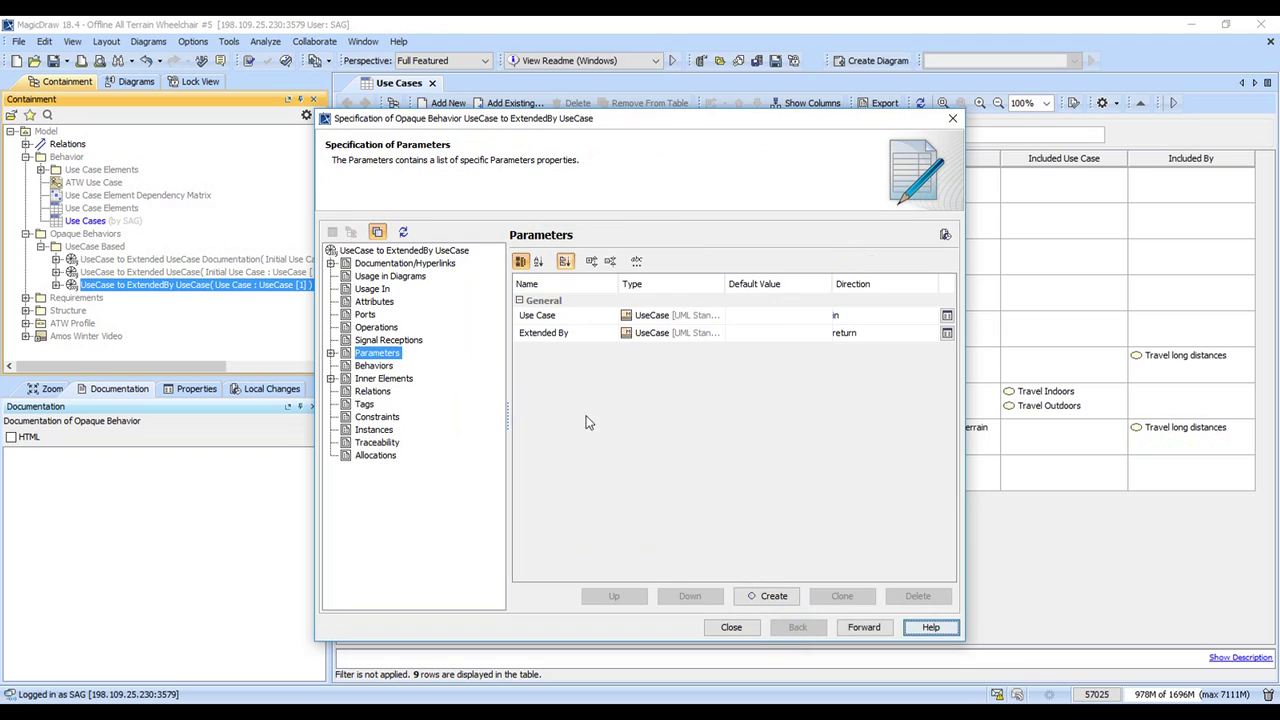
# Set the behavior body's language to StructuredExpression using Metachain Navigation.
pyautogui.click(389, 252)
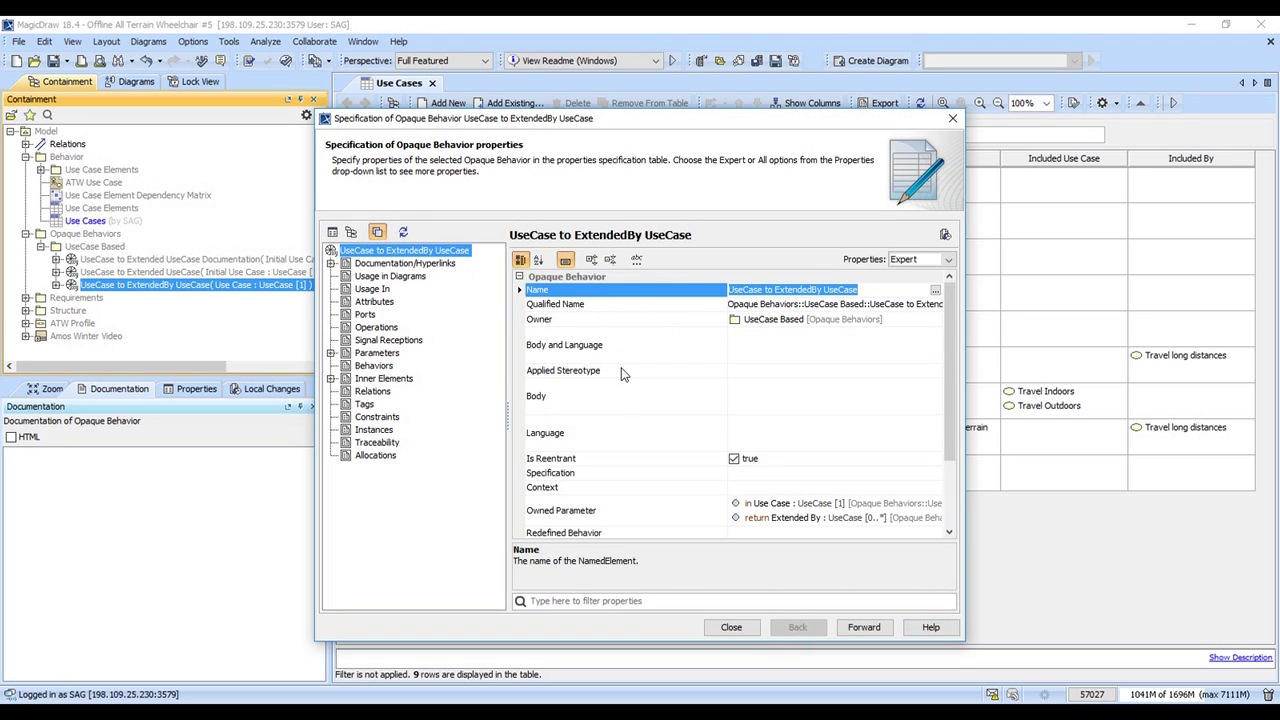
pyautogui.click(736, 401)
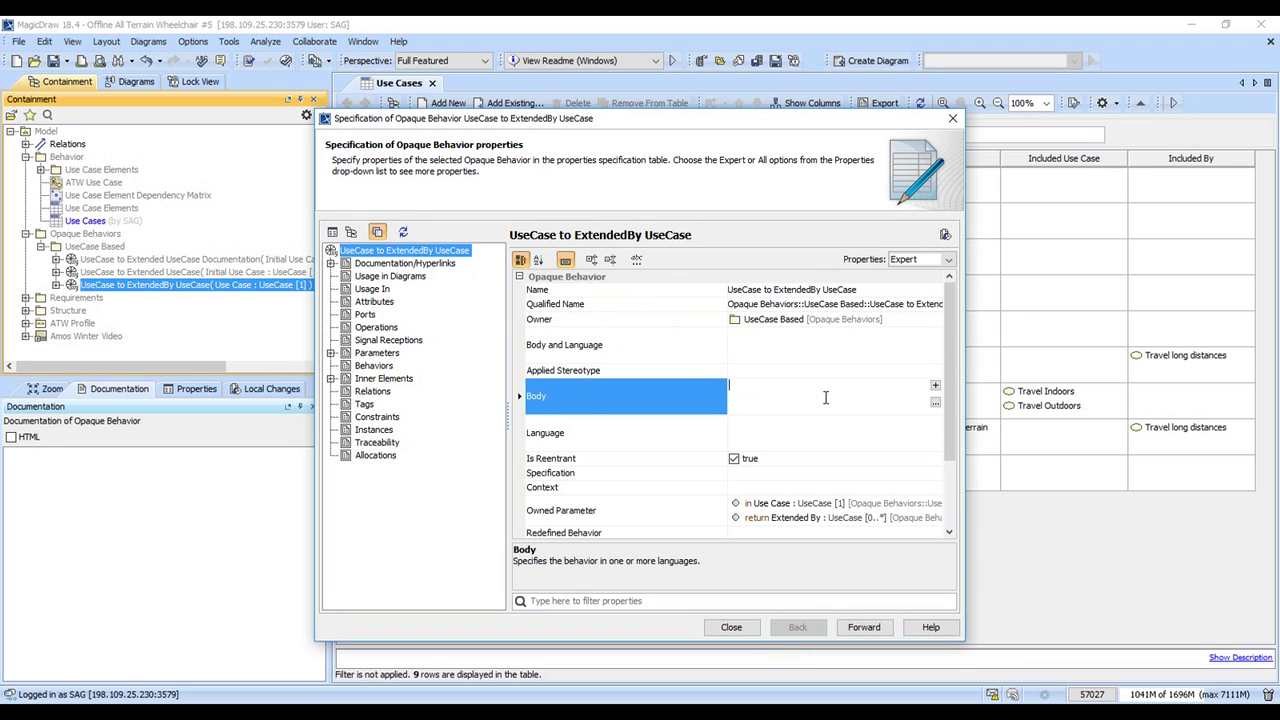
pyautogui.click(770, 352)
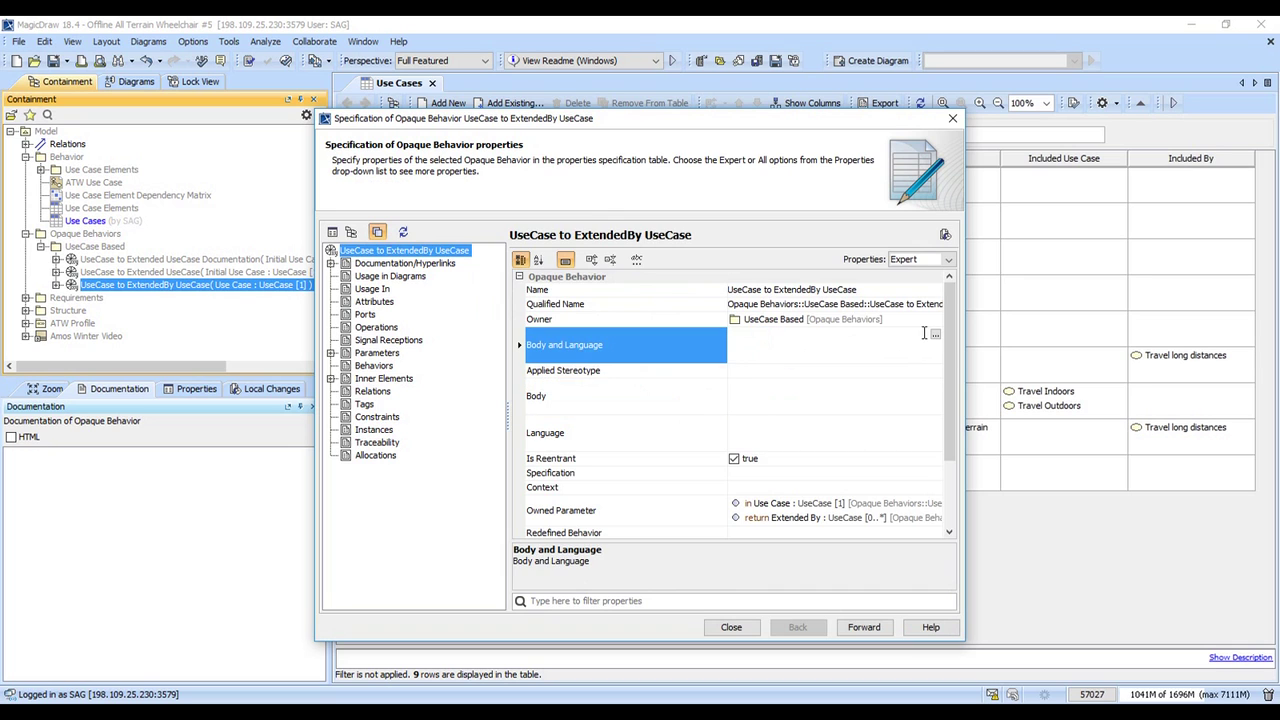
pyautogui.click(936, 340)
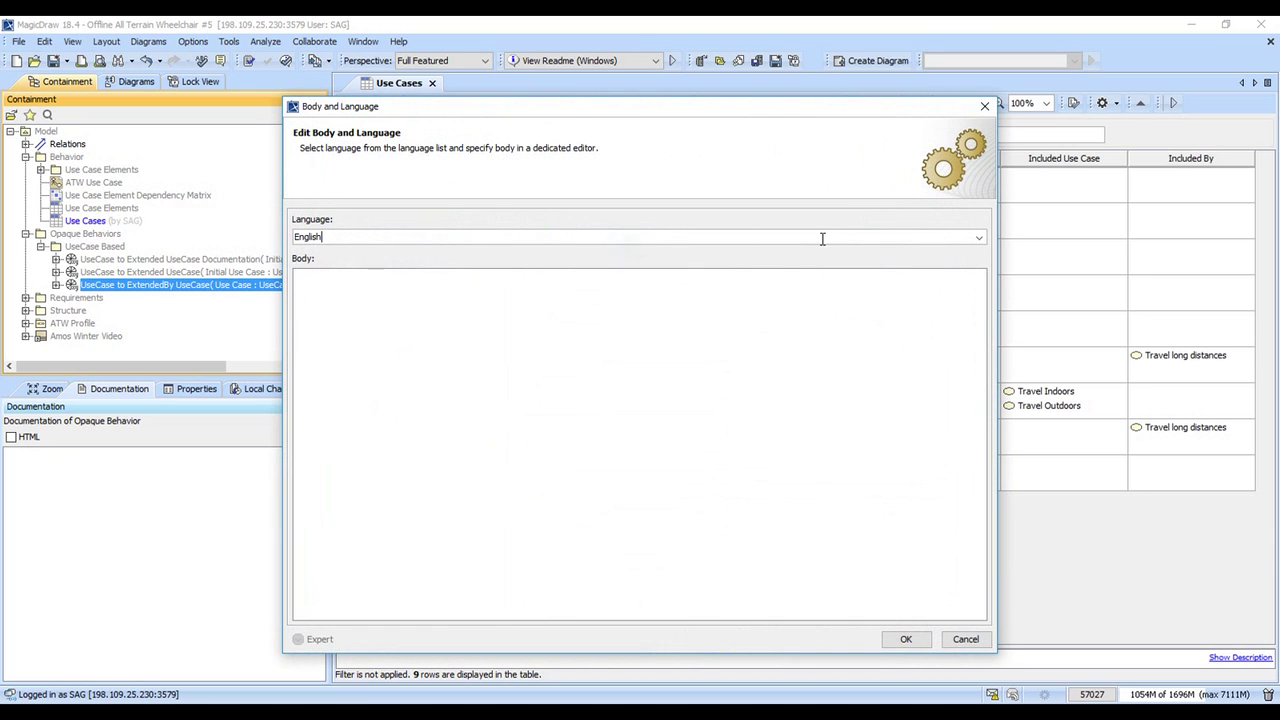
pyautogui.click(978, 238)
pyautogui.scroll(2, 516, 297)
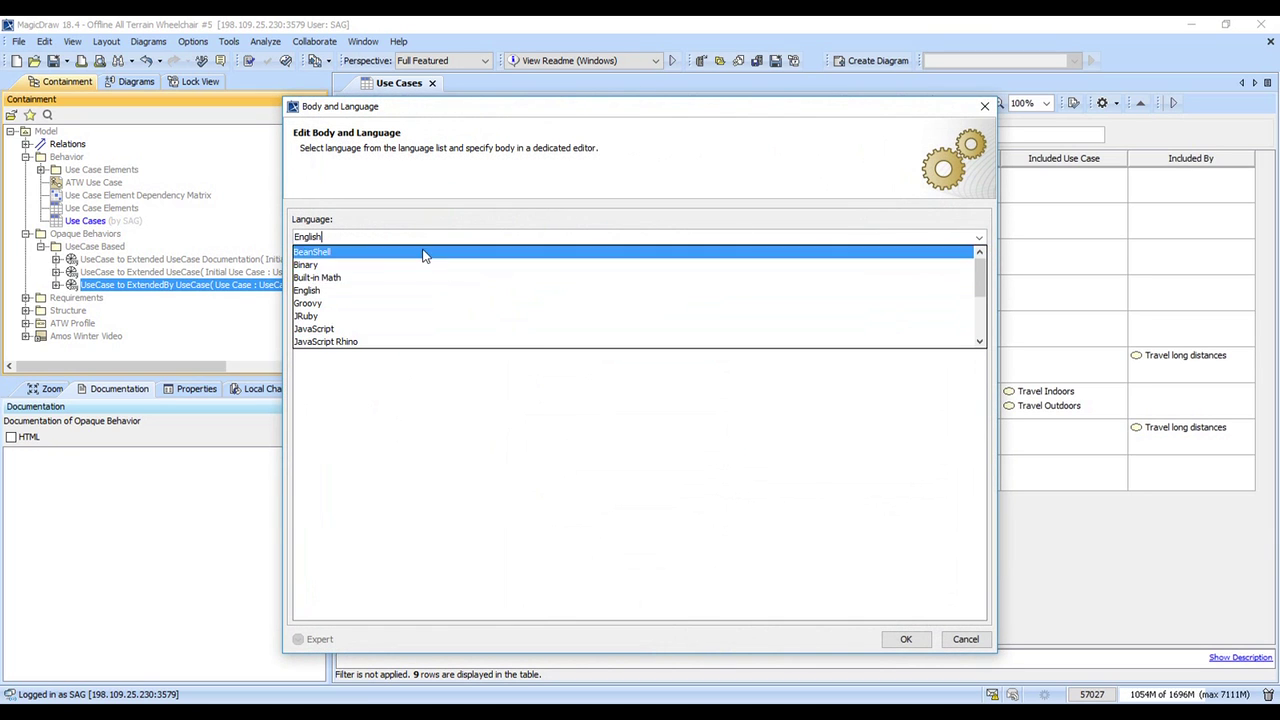
pyautogui.scroll(-3, 422, 268)
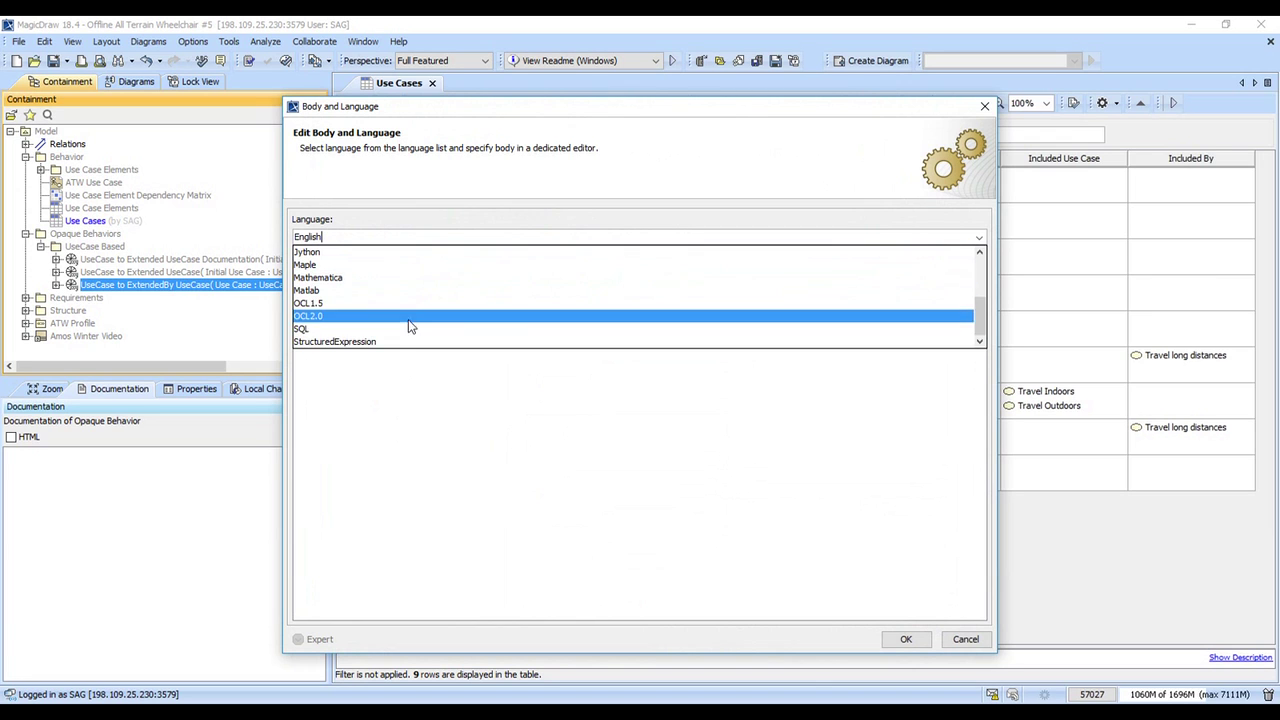
pyautogui.click(408, 344)
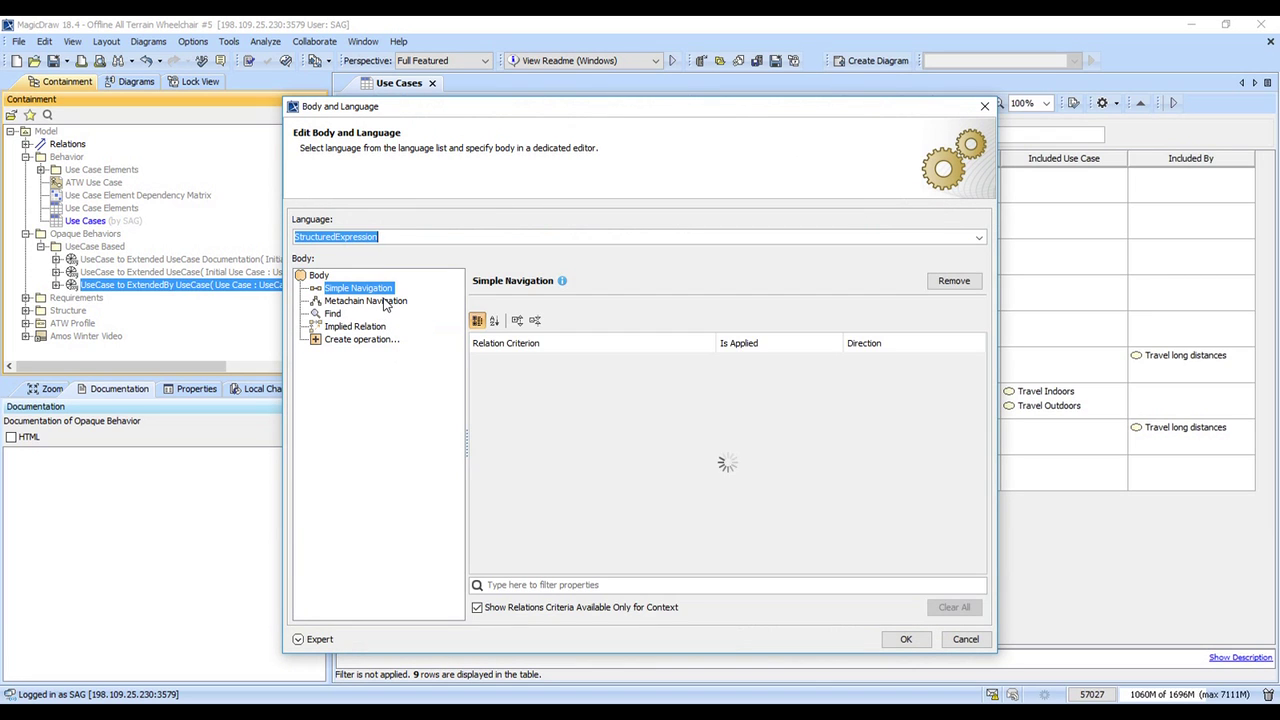
pyautogui.click(386, 303)
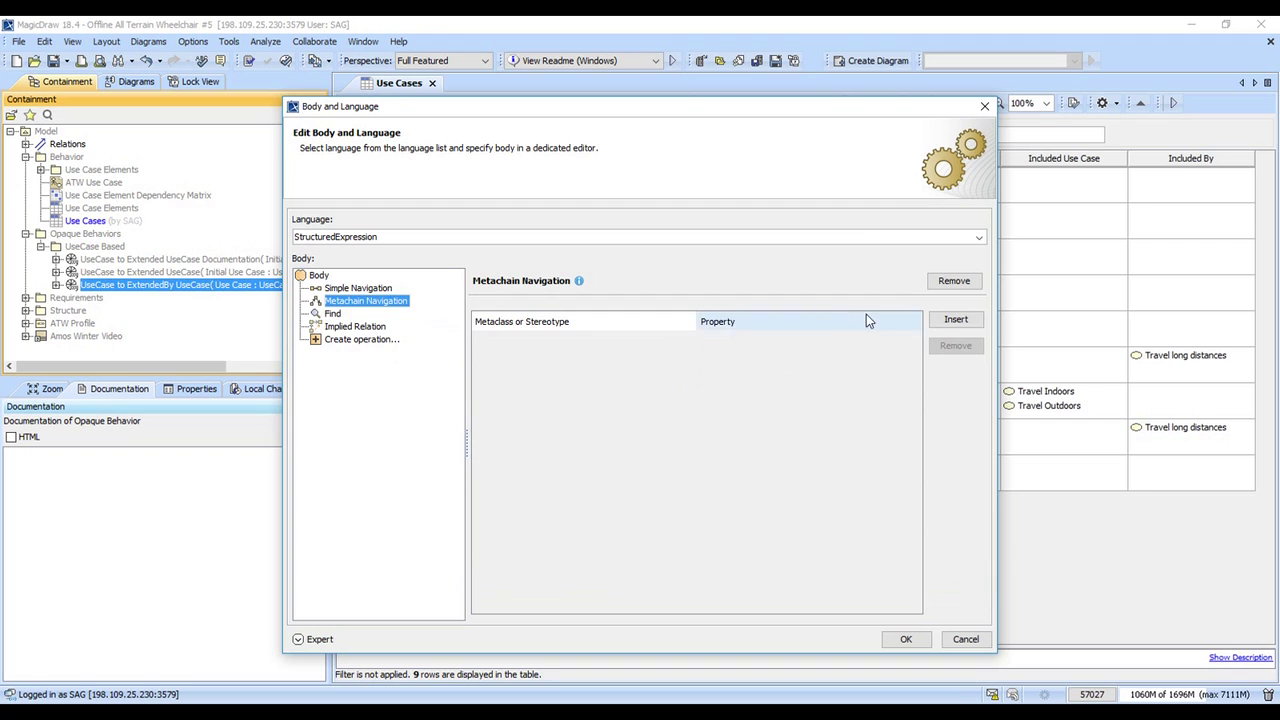
# Add the first metachain step: UseCase following Extension Point.
pyautogui.click(955, 320)
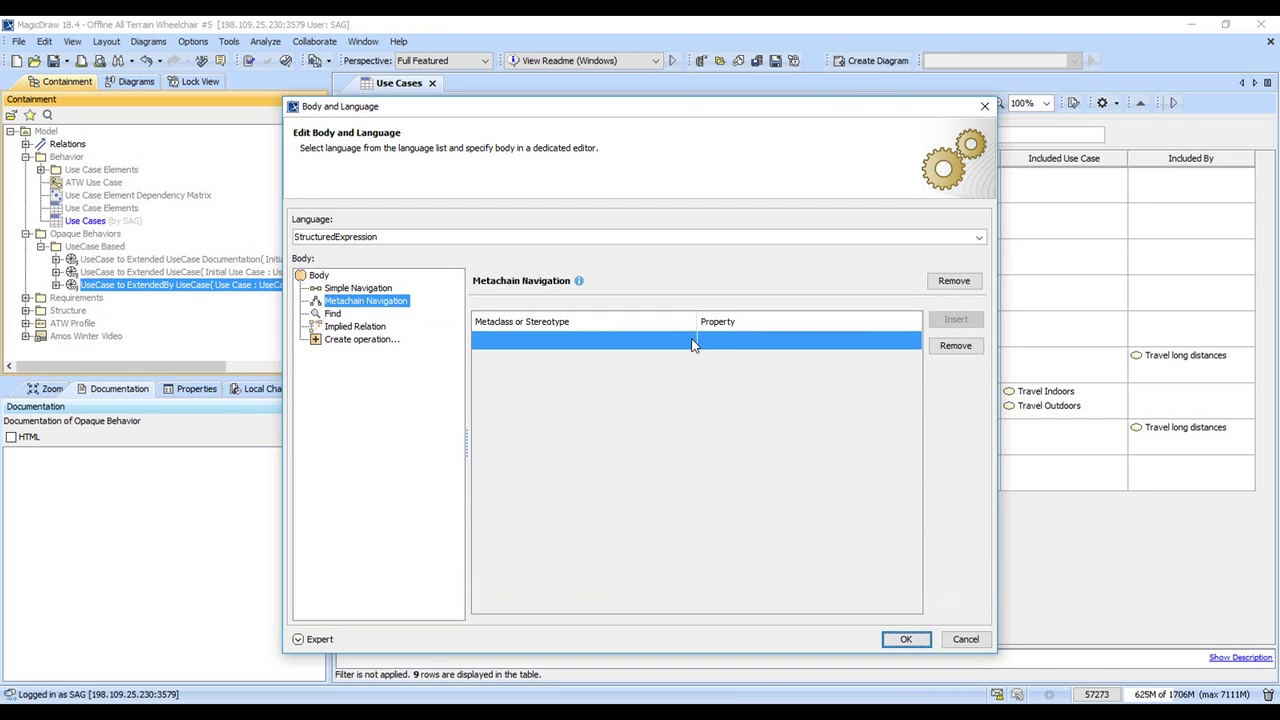
pyautogui.click(689, 342)
pyautogui.write('use')
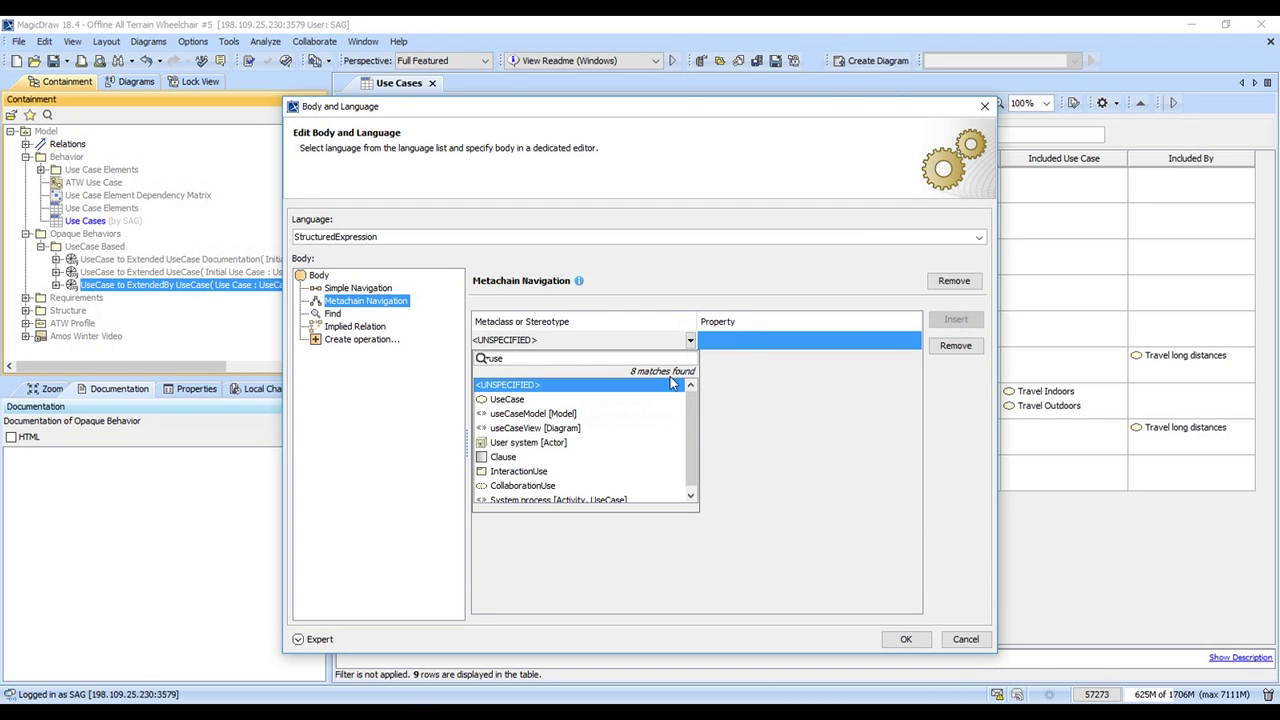
pyautogui.click(660, 397)
pyautogui.click(755, 341)
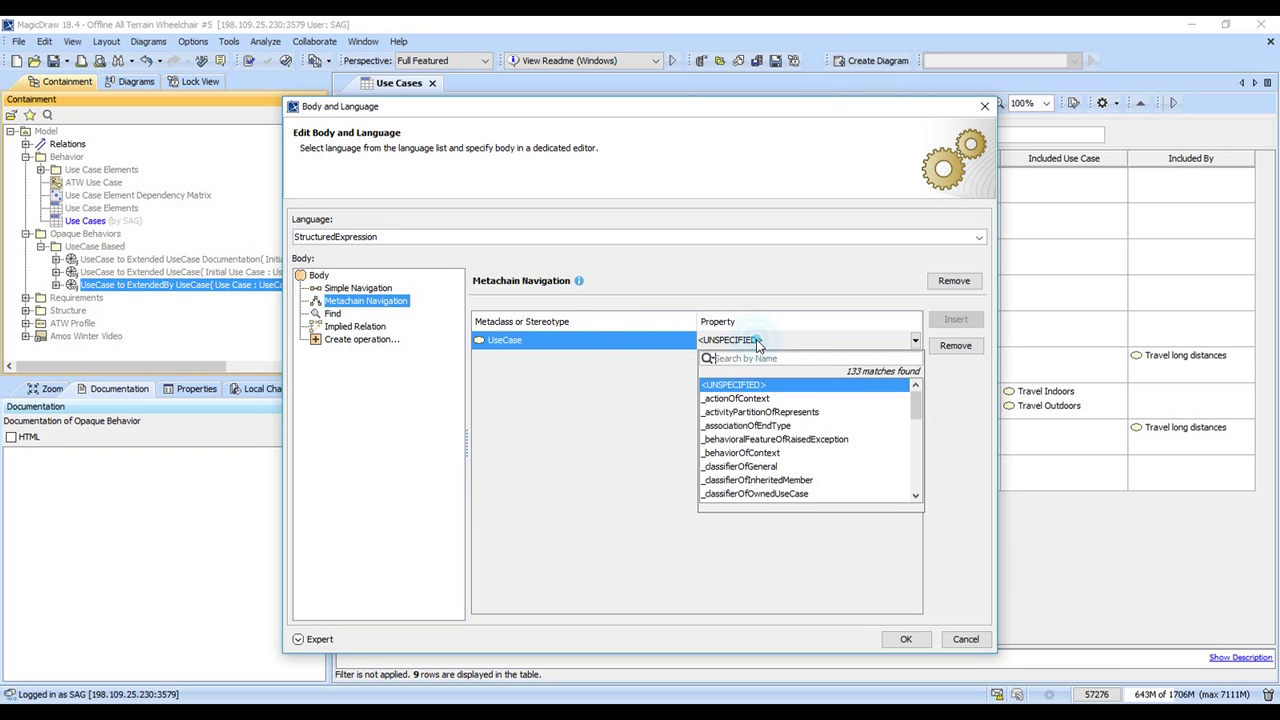
pyautogui.write('exte')
pyautogui.press('Down')
pyautogui.press('Down')
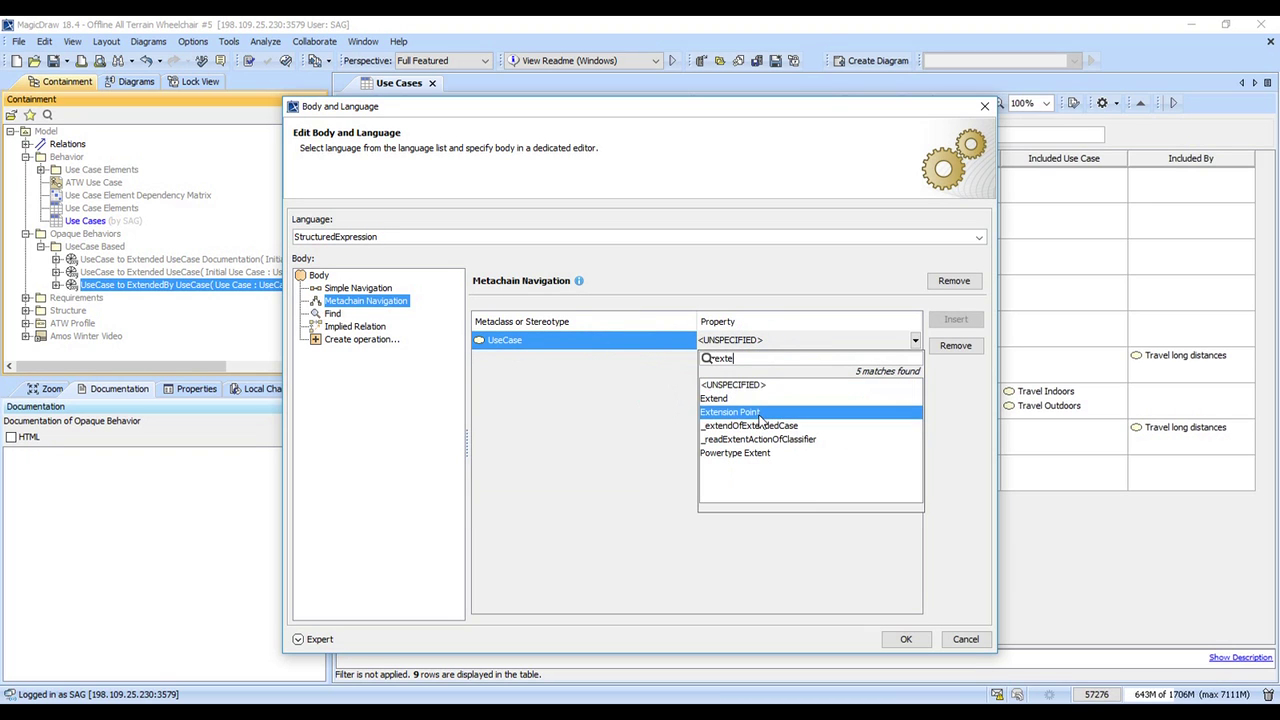
pyautogui.press('Return')
# Add metachain steps ExtensionPoint → Extension and Extend → Target.
pyautogui.click(957, 321)
pyautogui.click(866, 363)
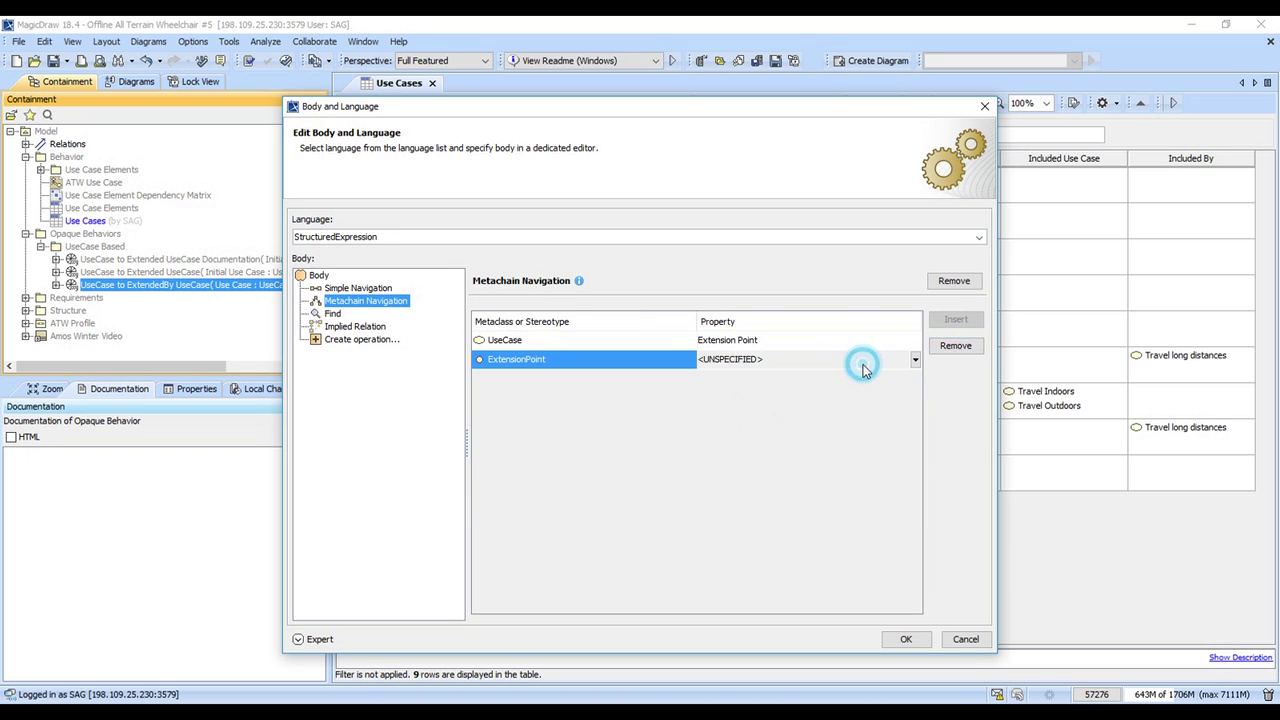
pyautogui.write('reen')
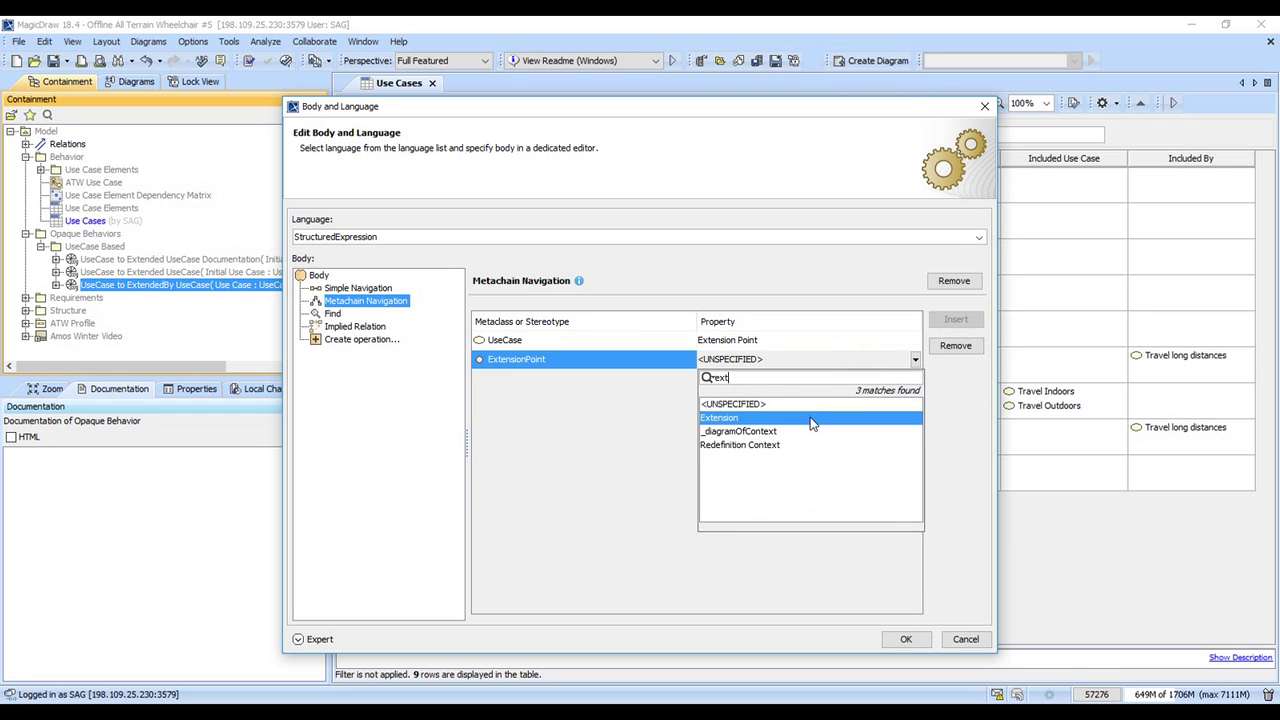
pyautogui.click(808, 421)
pyautogui.click(956, 320)
pyautogui.click(830, 380)
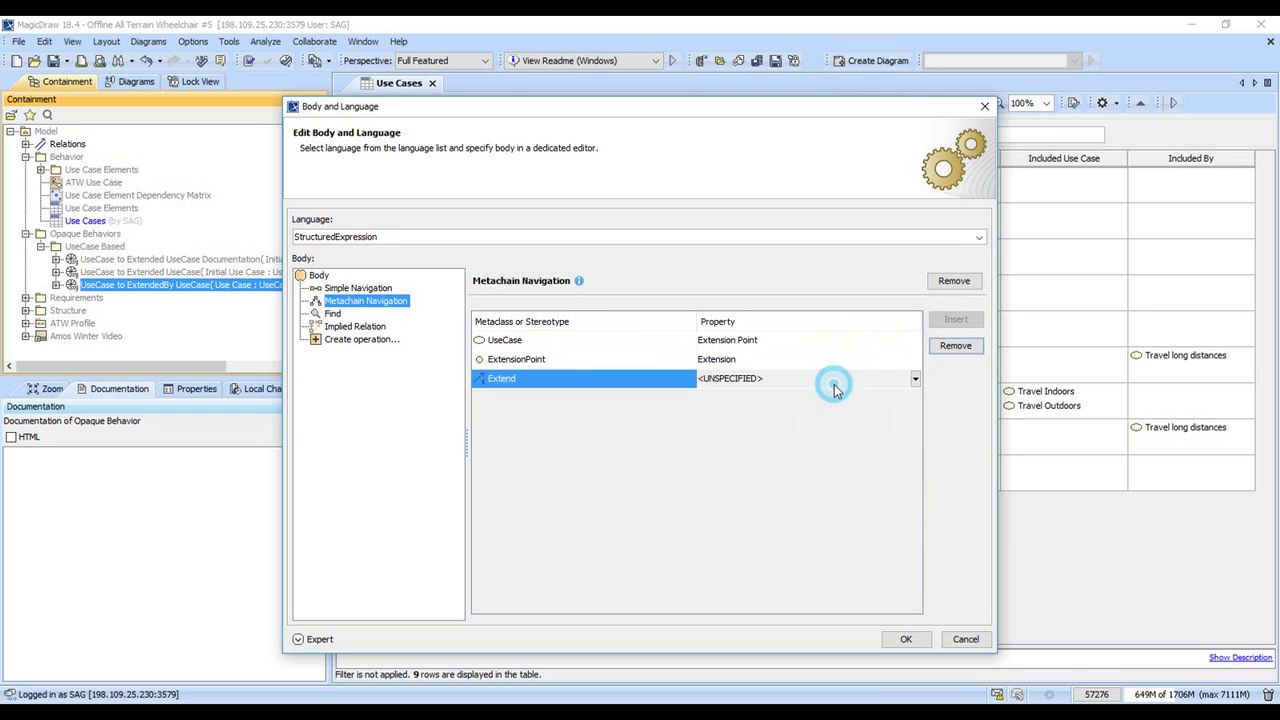
pyautogui.write('targ')
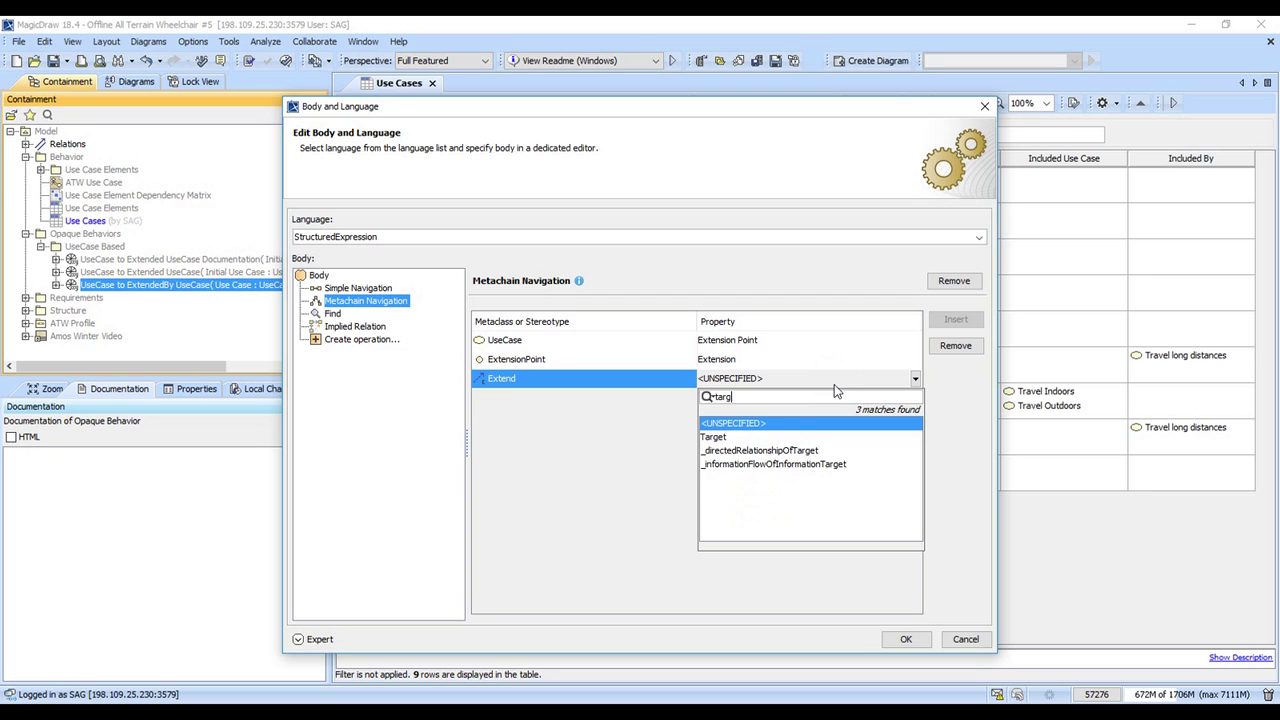
pyautogui.click(800, 435)
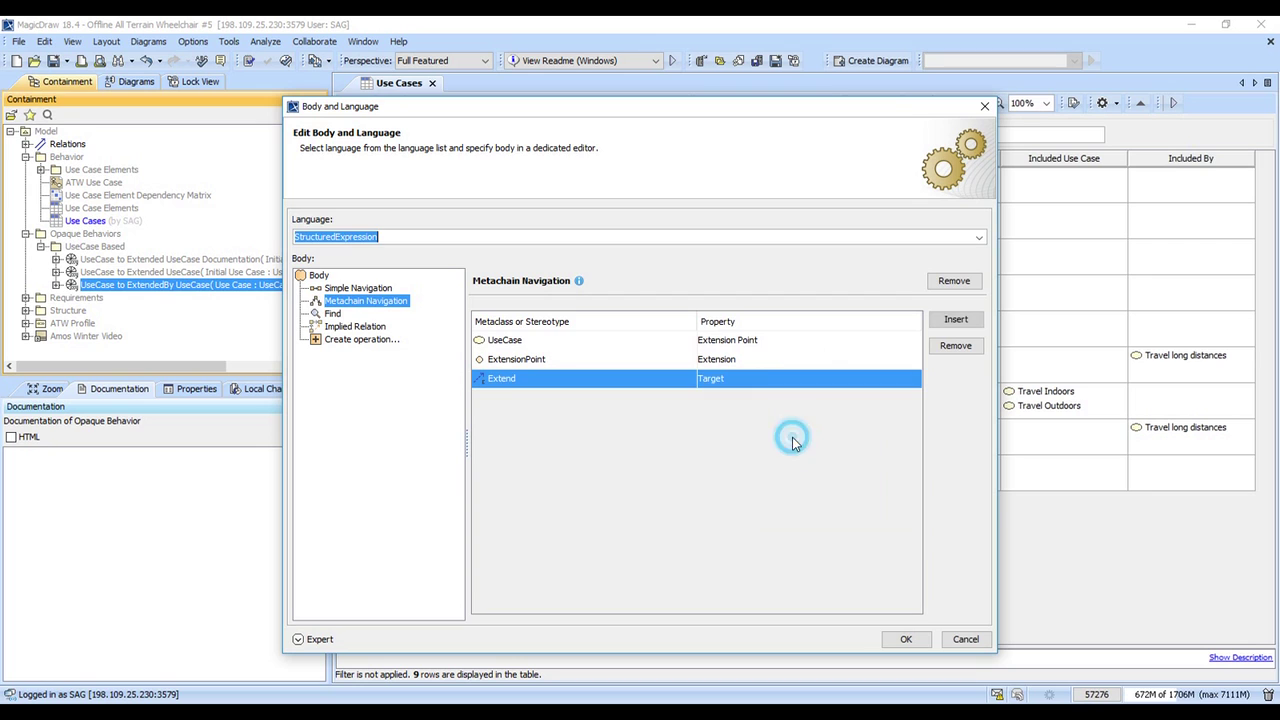
# Confirm the body expression, recheck it, and close the behavior's specification.
pyautogui.click(904, 638)
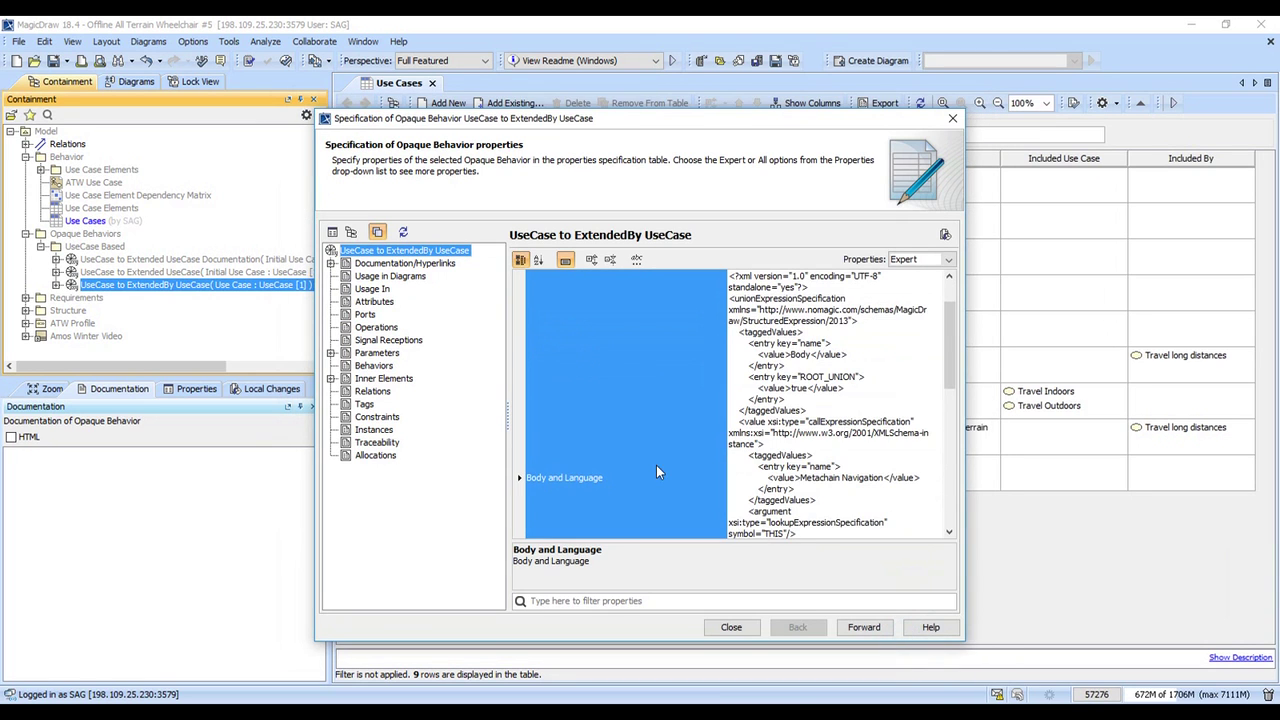
pyautogui.click(790, 385)
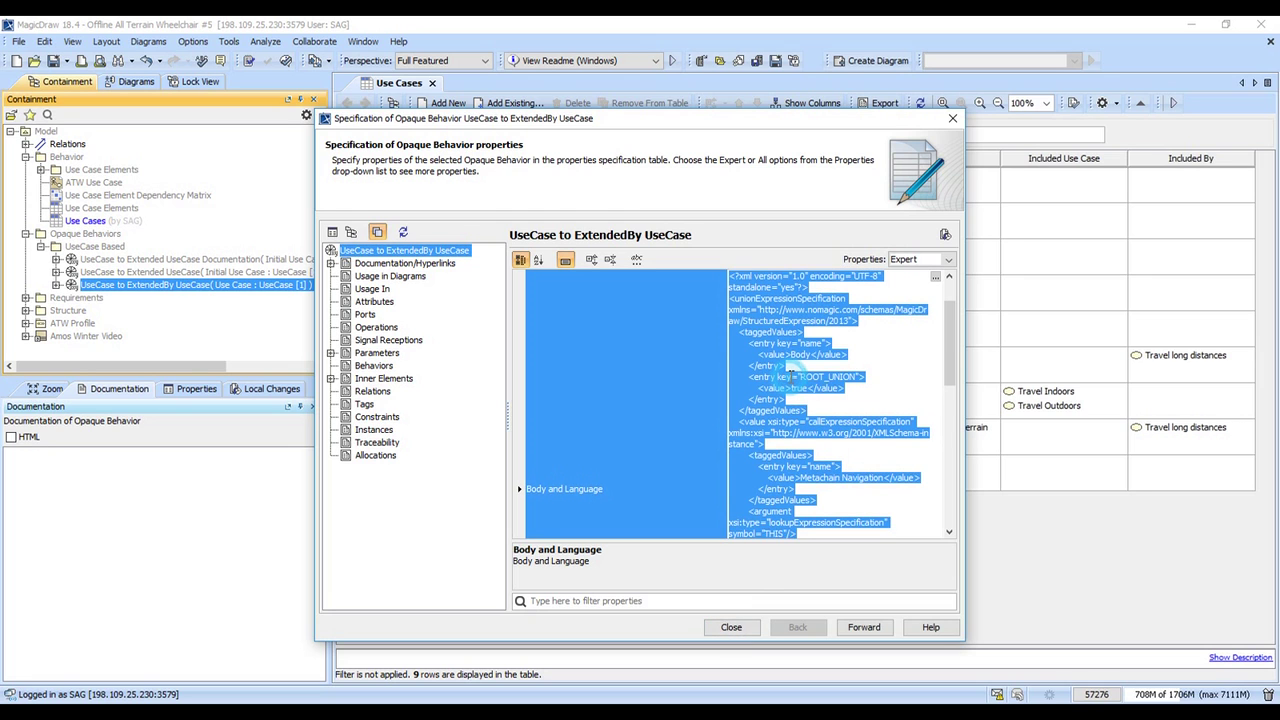
pyautogui.click(935, 277)
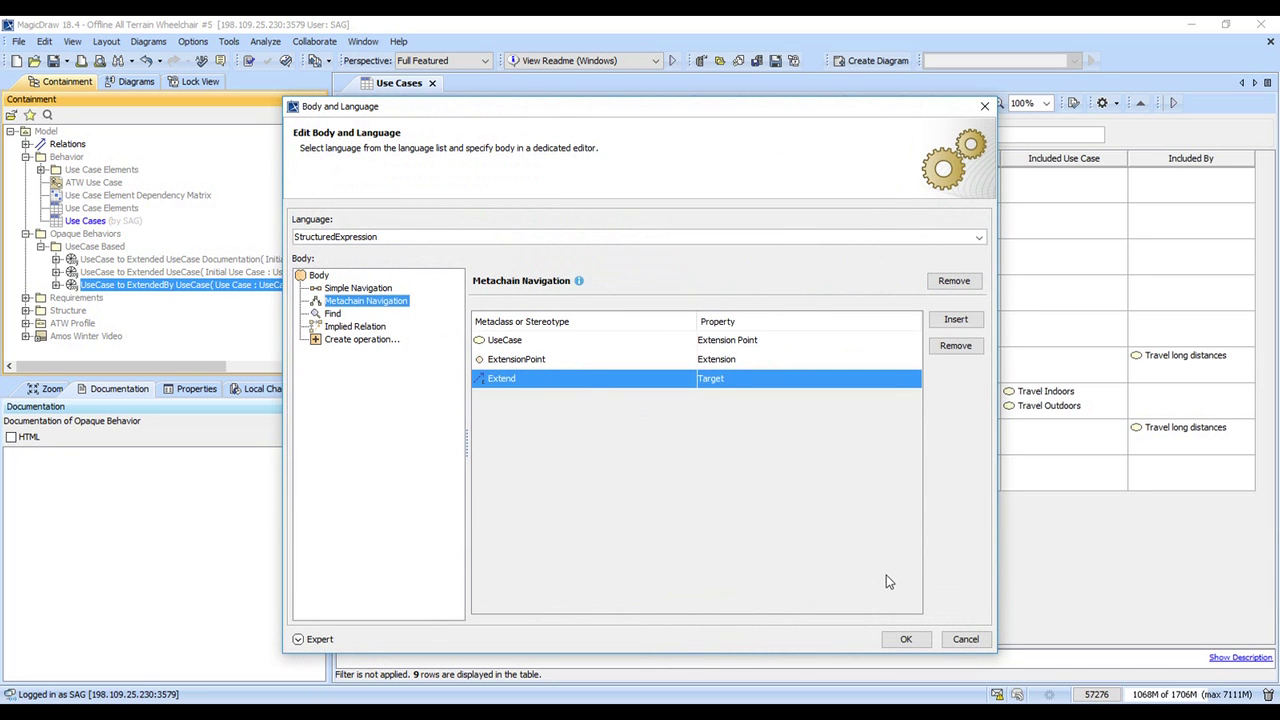
pyautogui.click(905, 639)
pyautogui.click(730, 628)
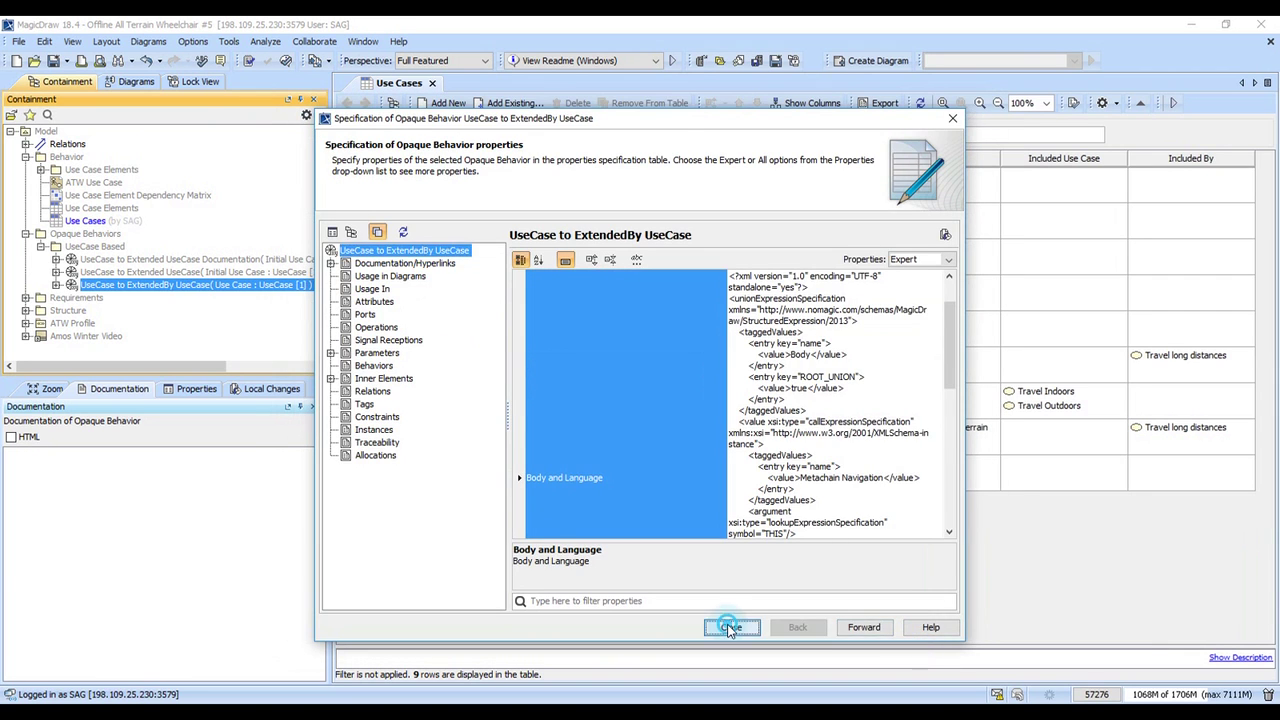
pyautogui.click(56, 285)
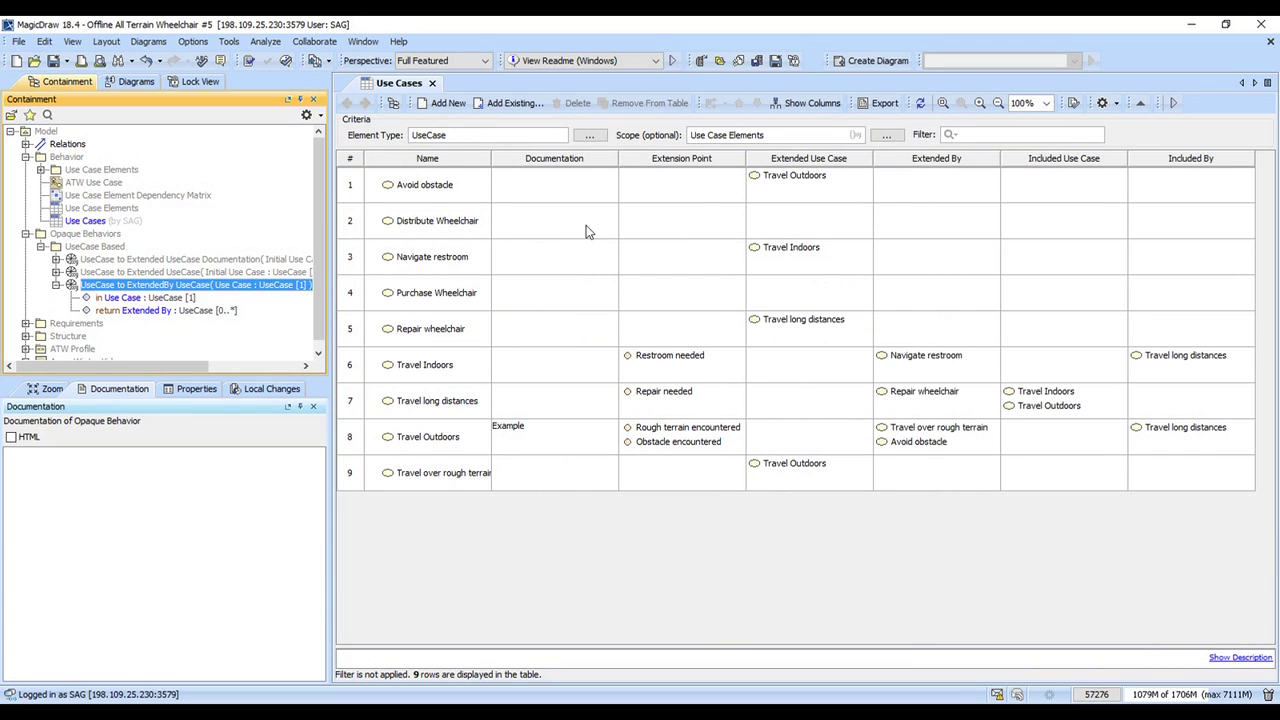
# Check the Extended By column's expression without changing it.
pyautogui.rightClick(905, 160)
pyautogui.click(930, 207)
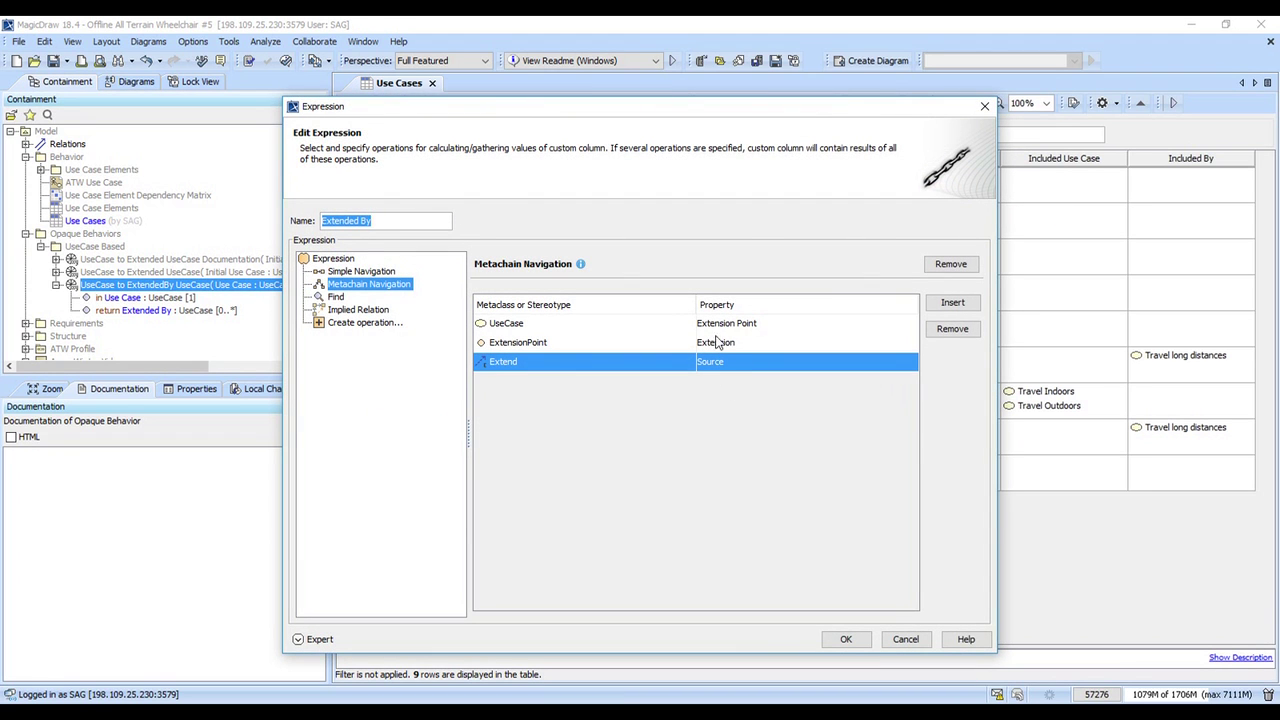
pyautogui.click(905, 641)
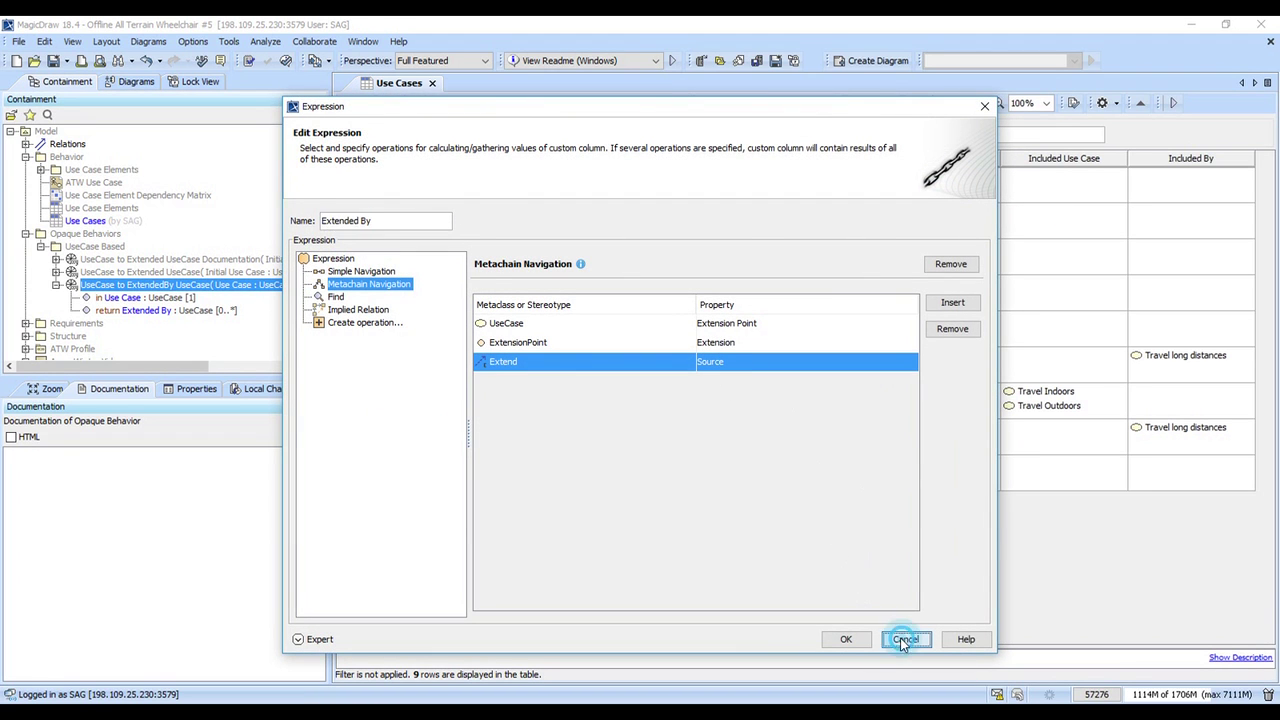
# Change the behavior's Extend metachain step to follow Source instead of Target.
pyautogui.doubleClick(190, 288)
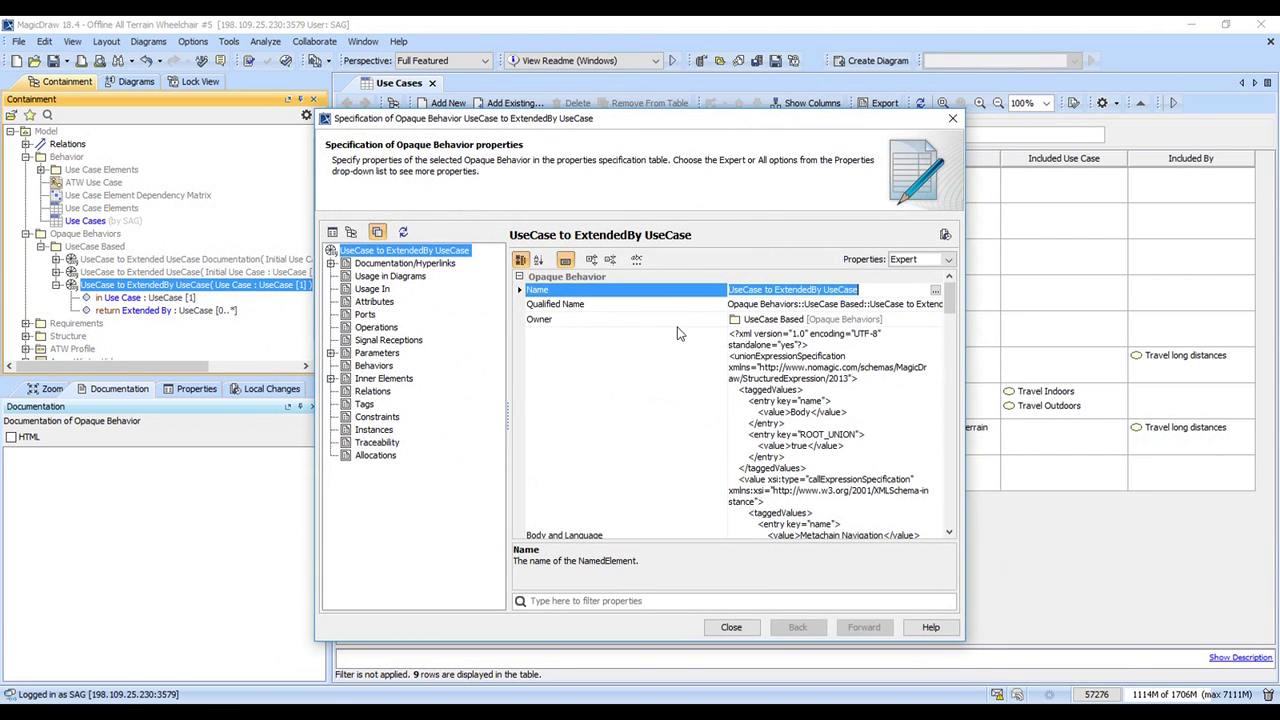
pyautogui.moveTo(729, 276); pyautogui.dragTo(776, 355)
pyautogui.click(936, 279)
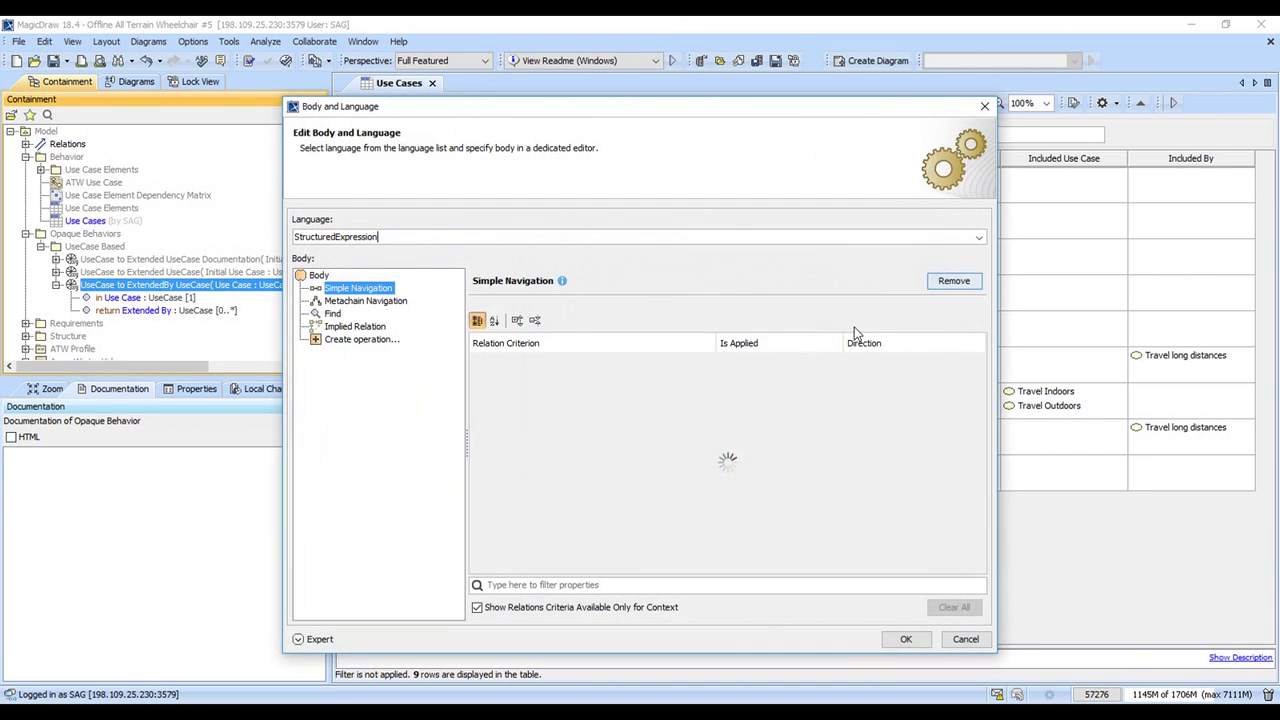
pyautogui.click(374, 302)
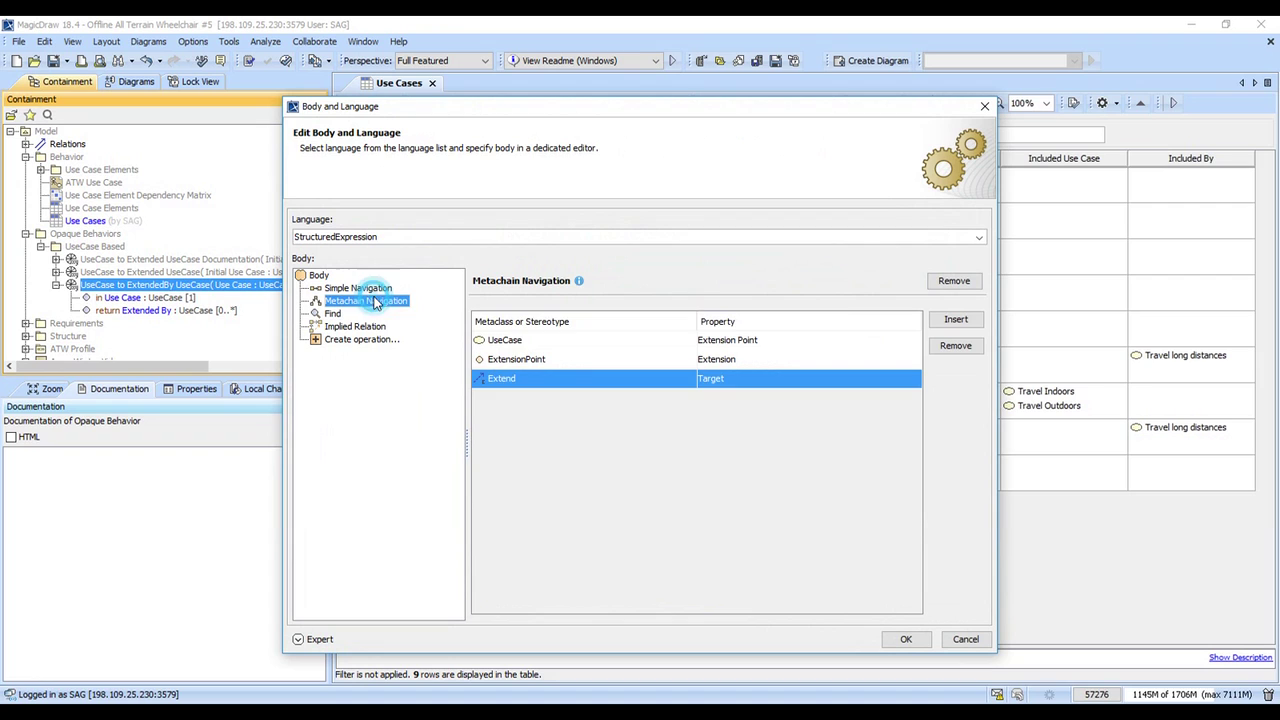
pyautogui.click(737, 380)
pyautogui.click(736, 381)
pyautogui.write('sour')
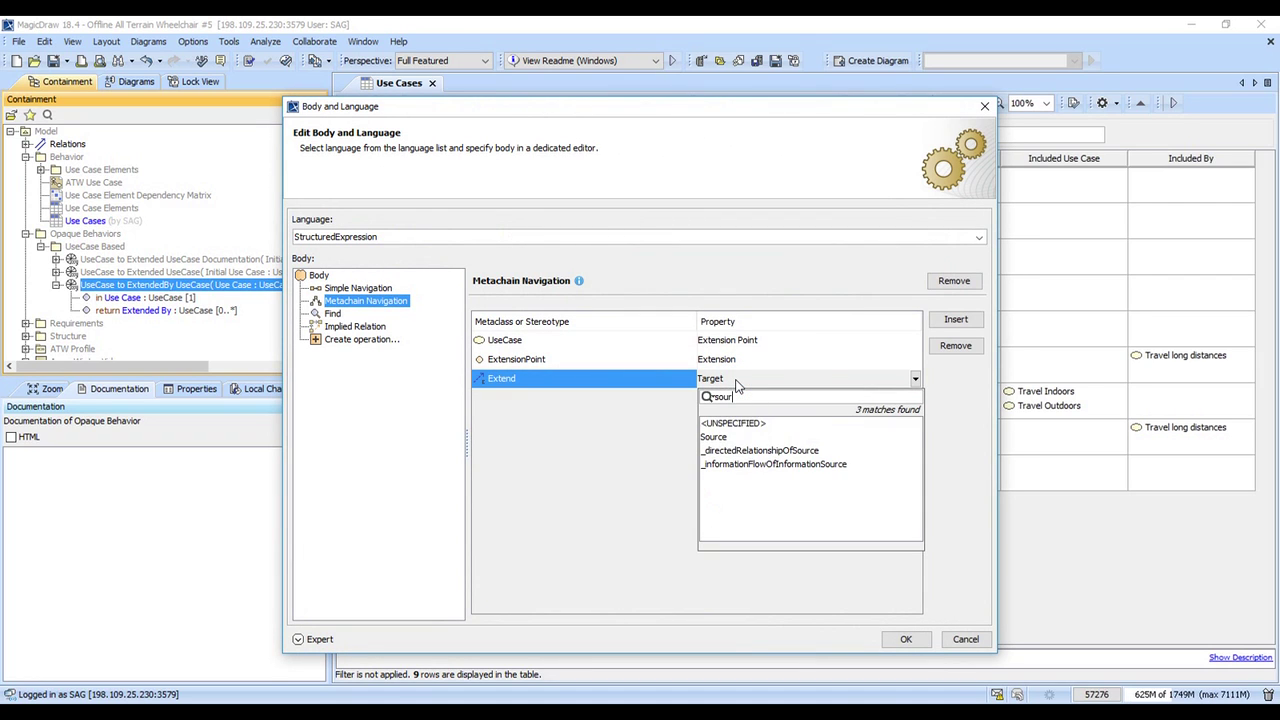
pyautogui.click(752, 440)
pyautogui.click(905, 639)
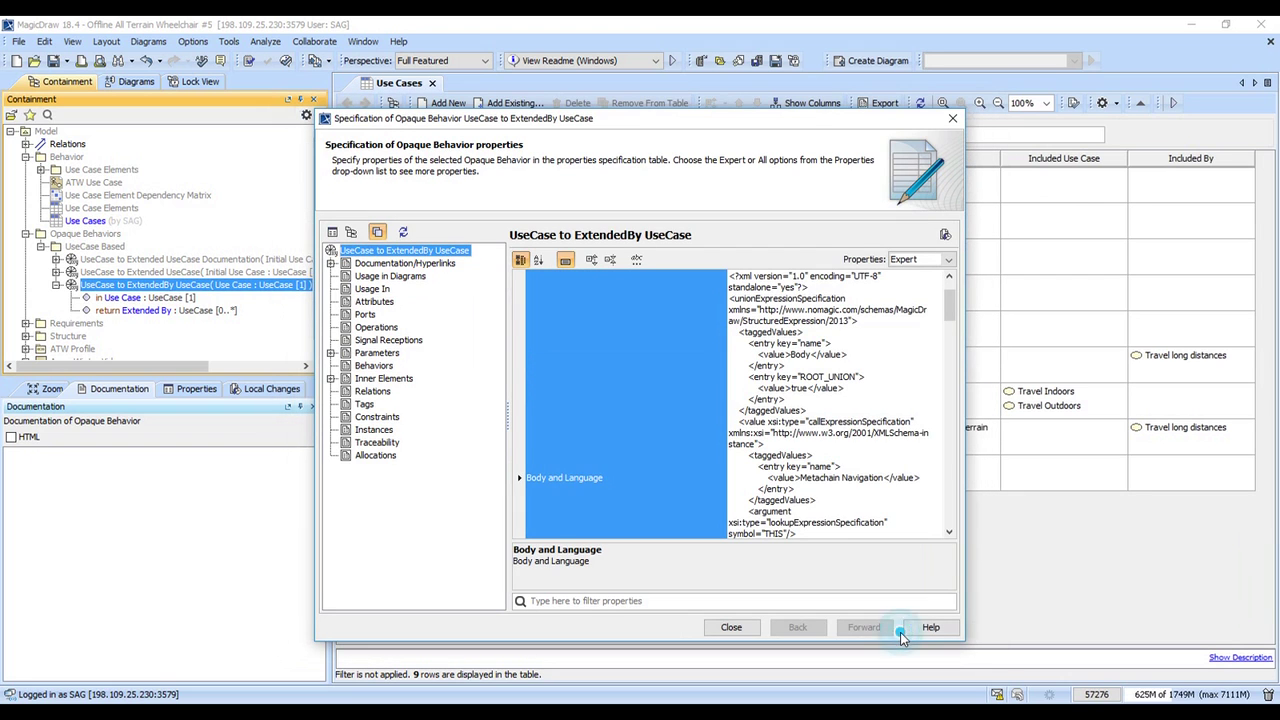
pyautogui.click(733, 623)
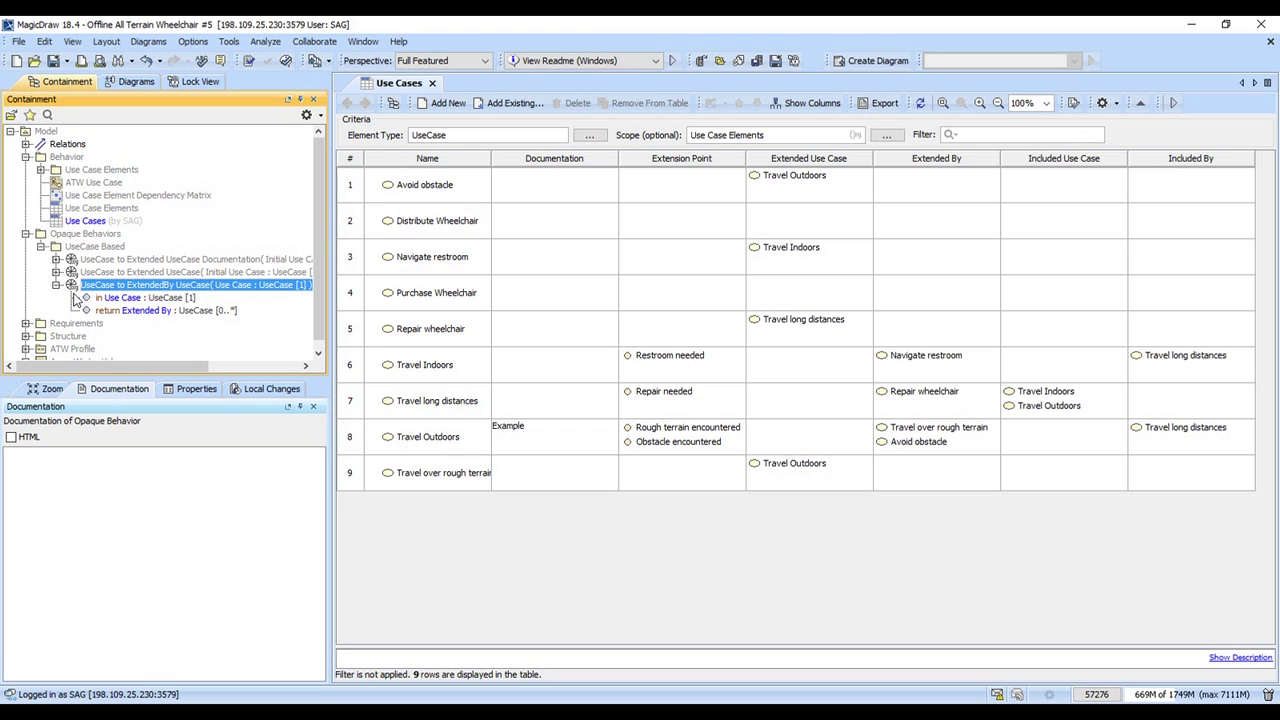
# Paste a copy of the behavior into UseCase Based and rename it 'UseCase to ExtendedBy UseCase Documentation'.
pyautogui.click(56, 285)
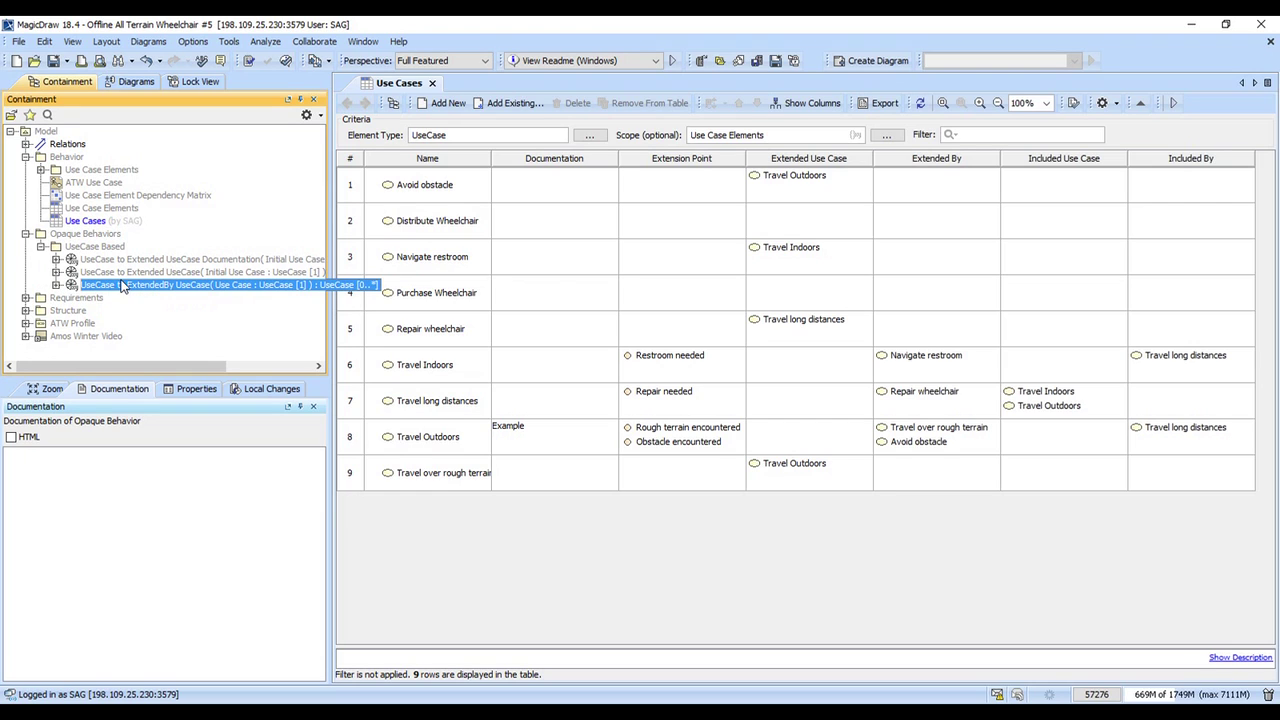
pyautogui.click(95, 247)
pyautogui.hotkey('ctrl', 'v')
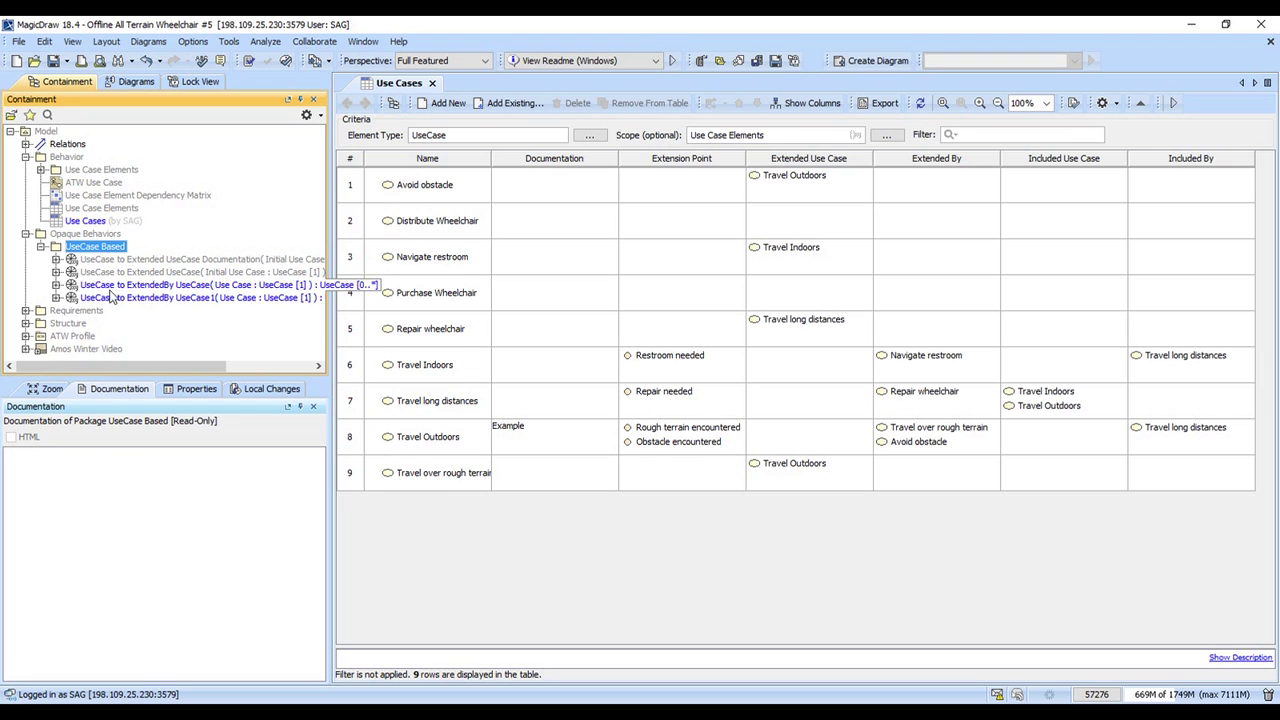
pyautogui.doubleClick(122, 298)
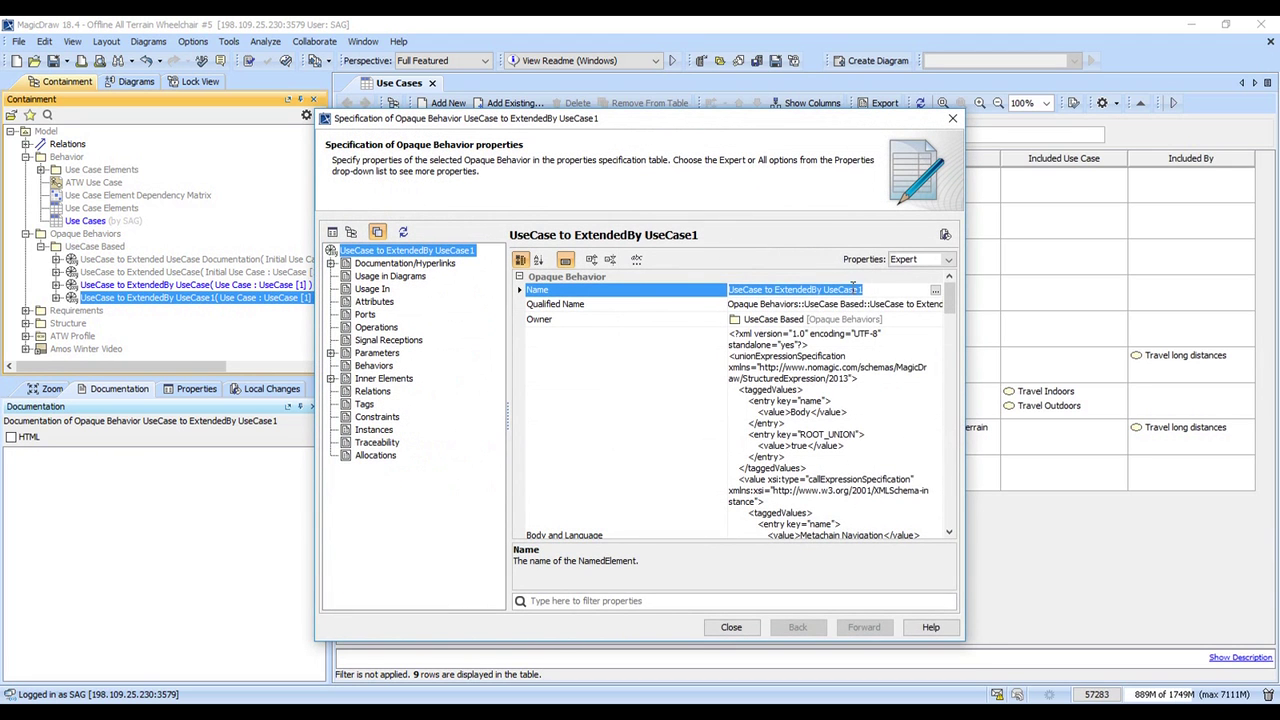
pyautogui.click(853, 287)
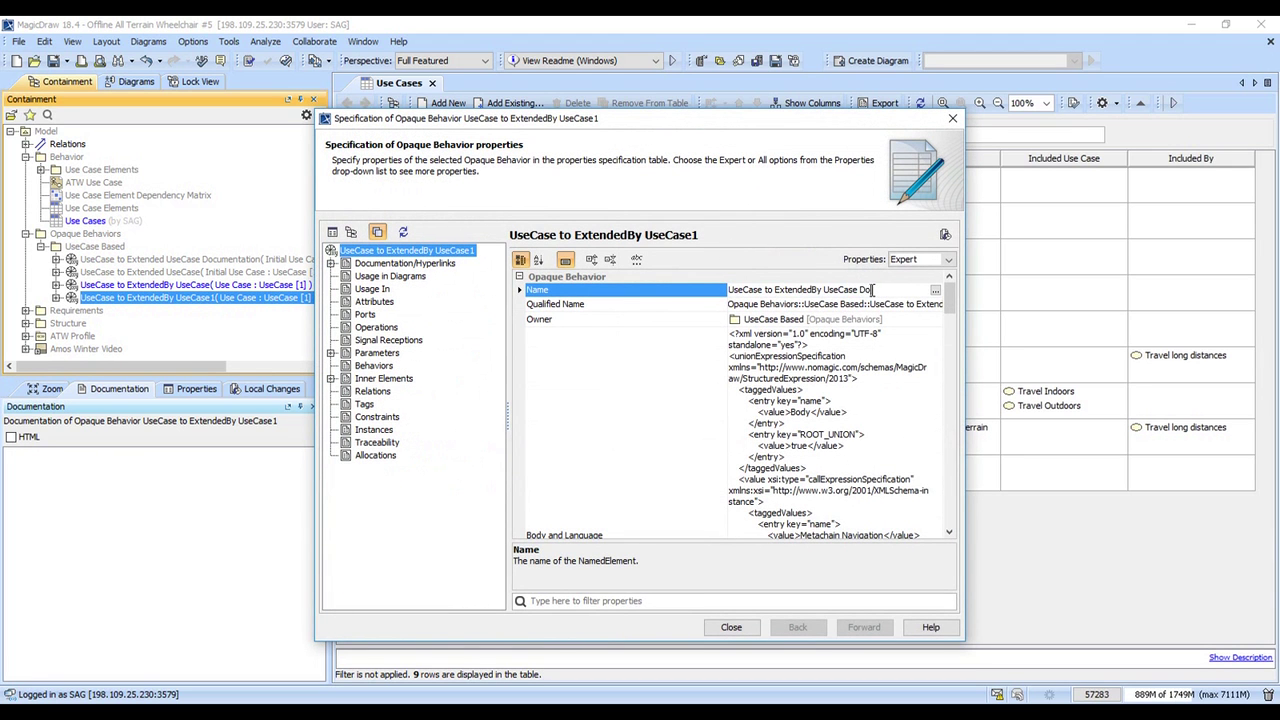
pyautogui.write('Documentation')
pyautogui.click(824, 375)
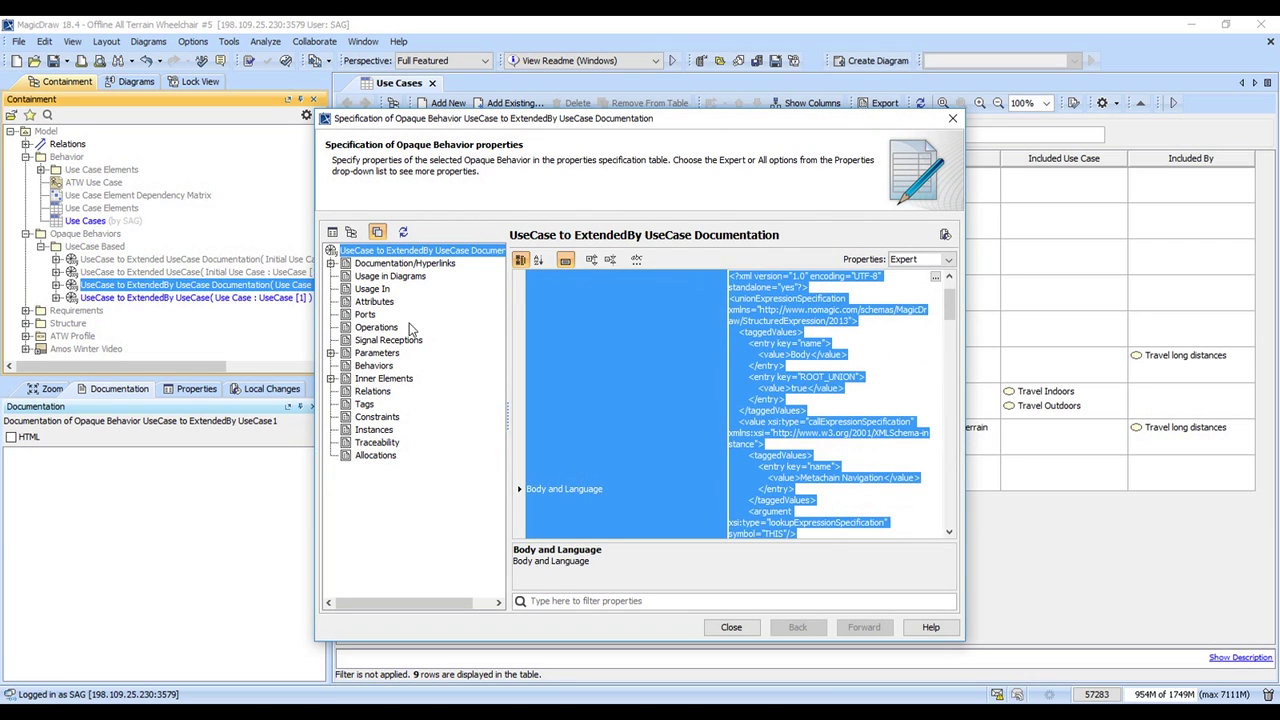
# Rename the return parameter to Extended By Documentation and set its type to Comment.
pyautogui.click(378, 354)
pyautogui.click(522, 336)
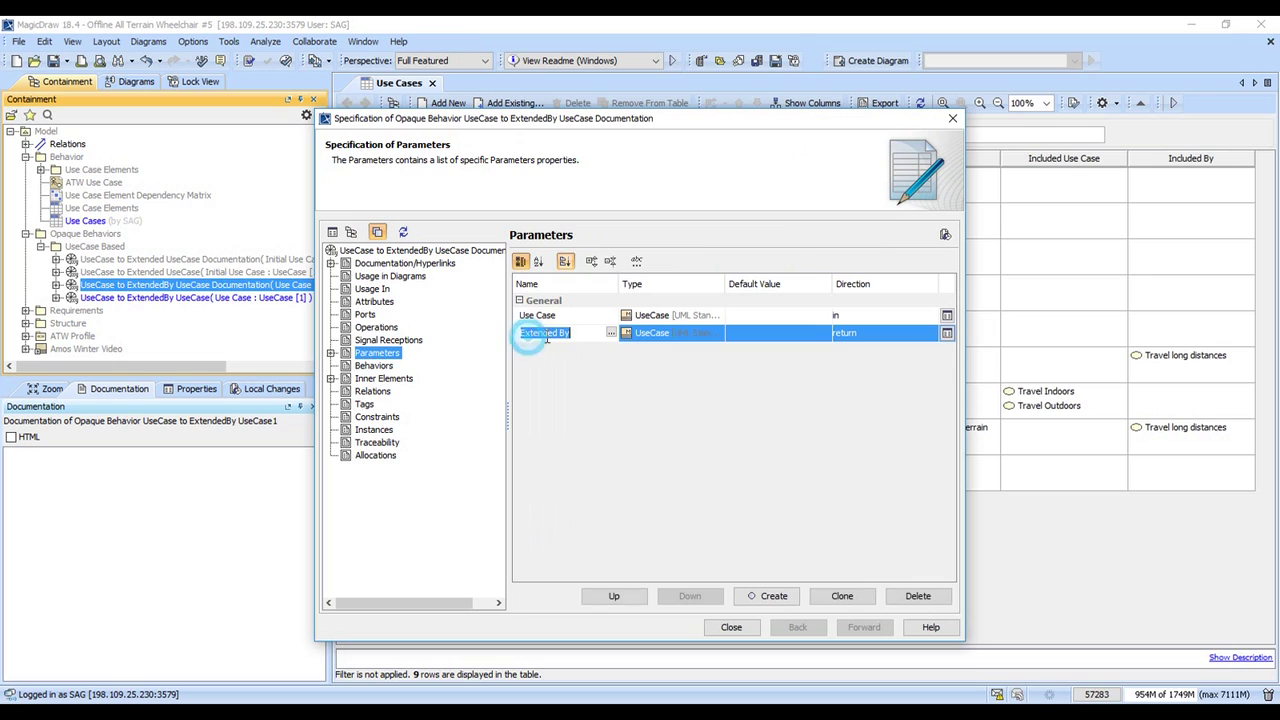
pyautogui.click(570, 333)
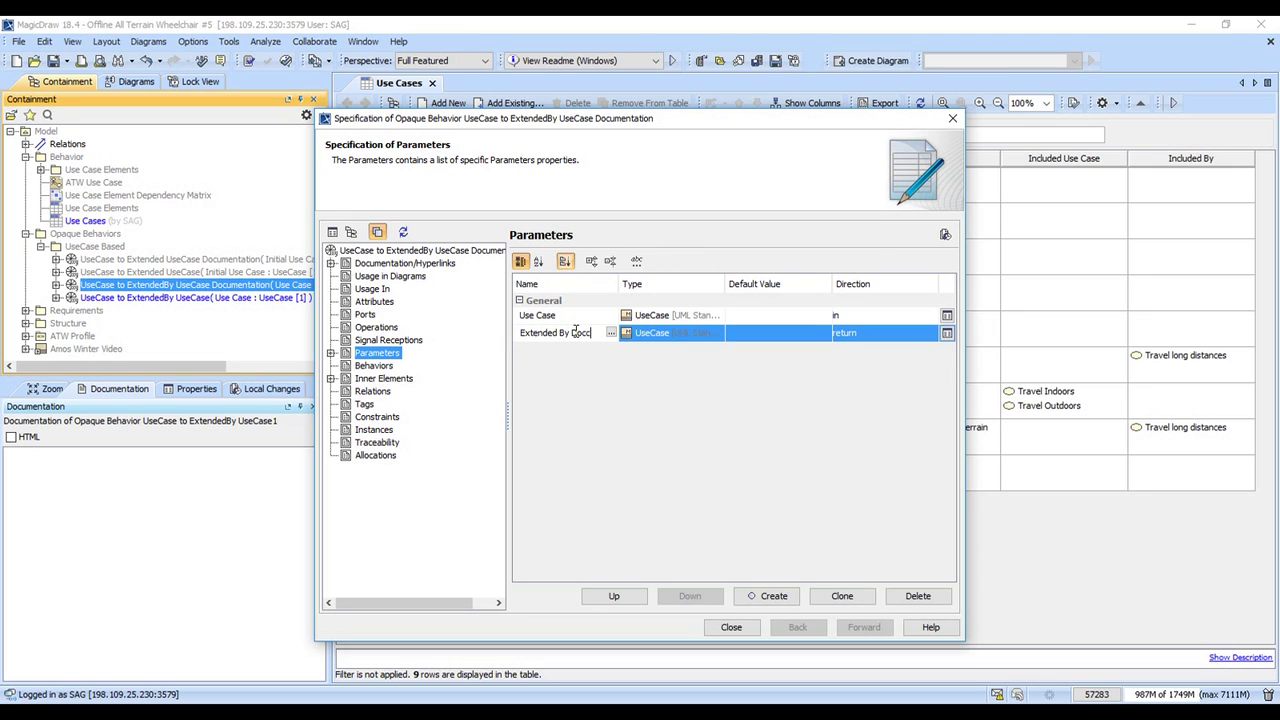
pyautogui.write('entation')
pyautogui.press('Return')
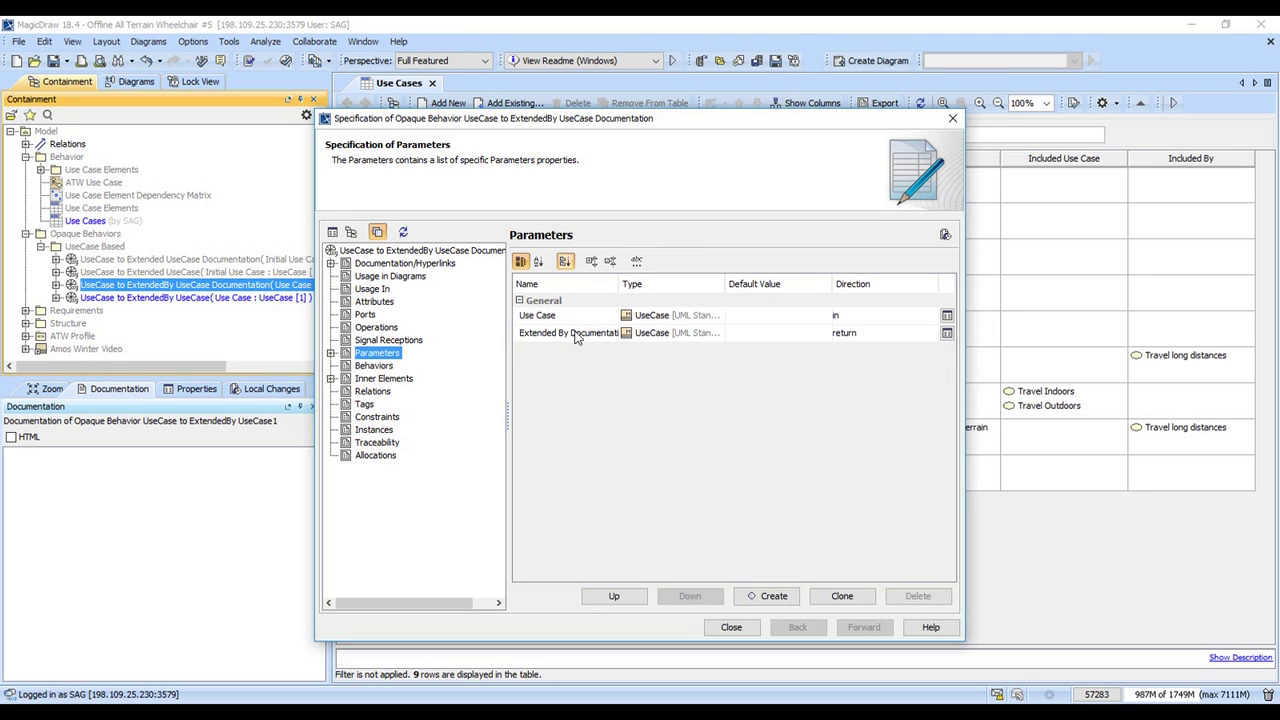
pyautogui.click(660, 334)
pyautogui.write('comment')
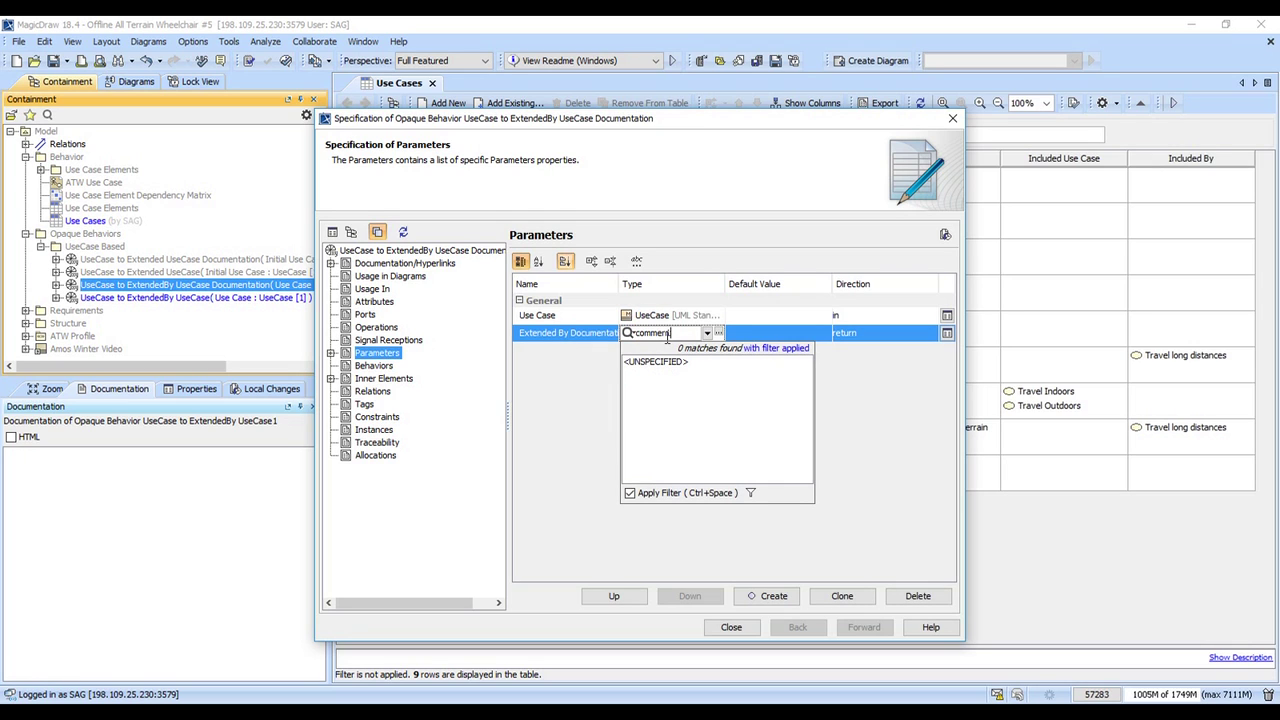
pyautogui.hotkey('ctrl', 'space')
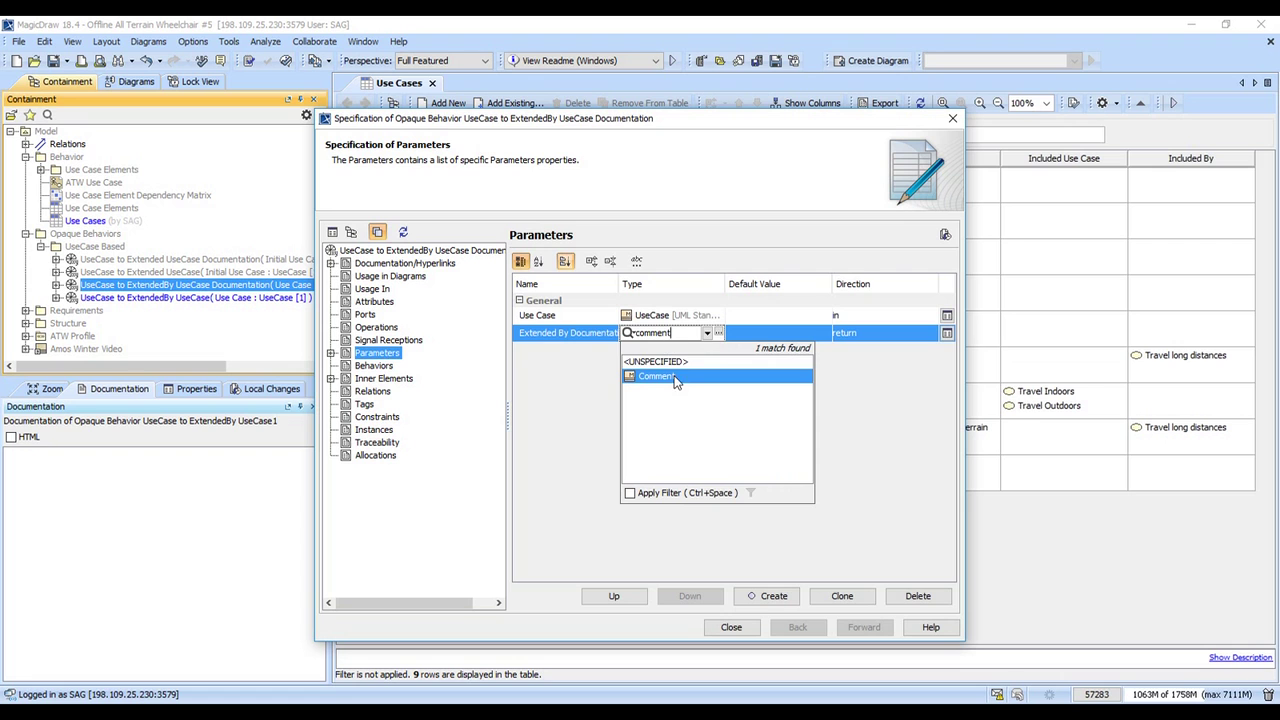
pyautogui.click(673, 377)
# Append a fourth metachain step, UseCase following Owned Comment, and confirm the body.
pyautogui.click(500, 250)
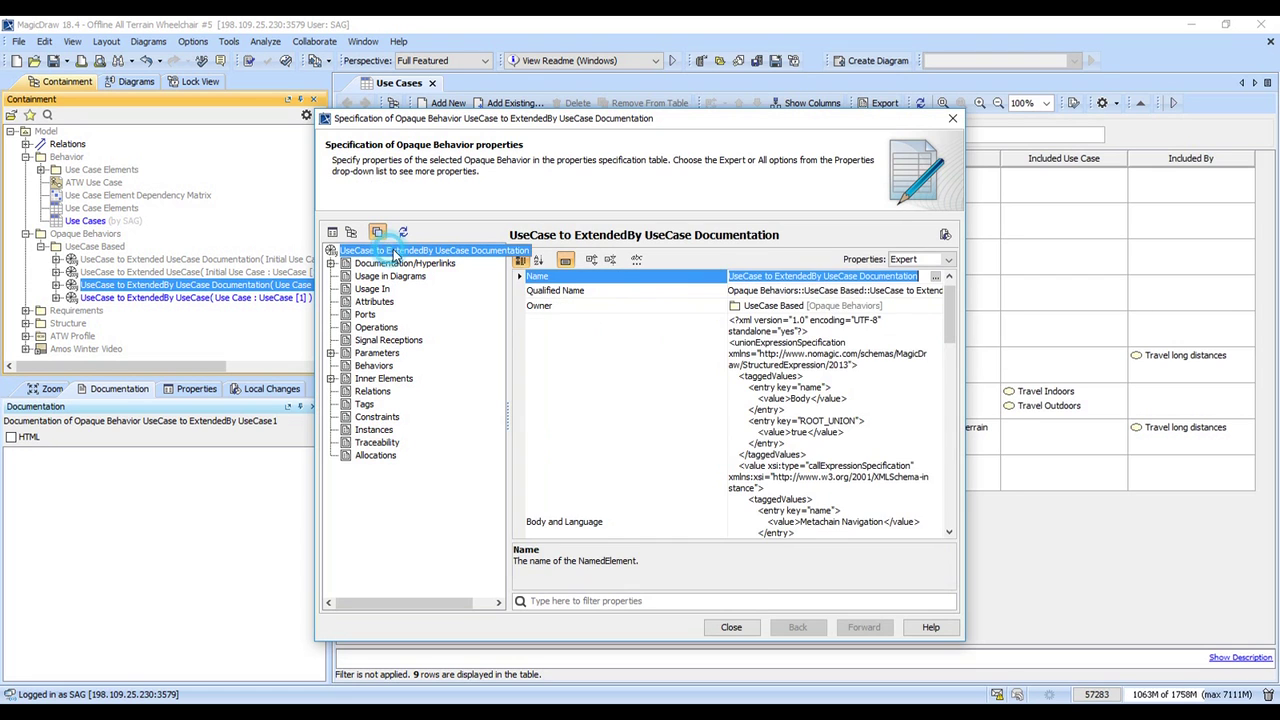
pyautogui.click(765, 378)
pyautogui.click(936, 276)
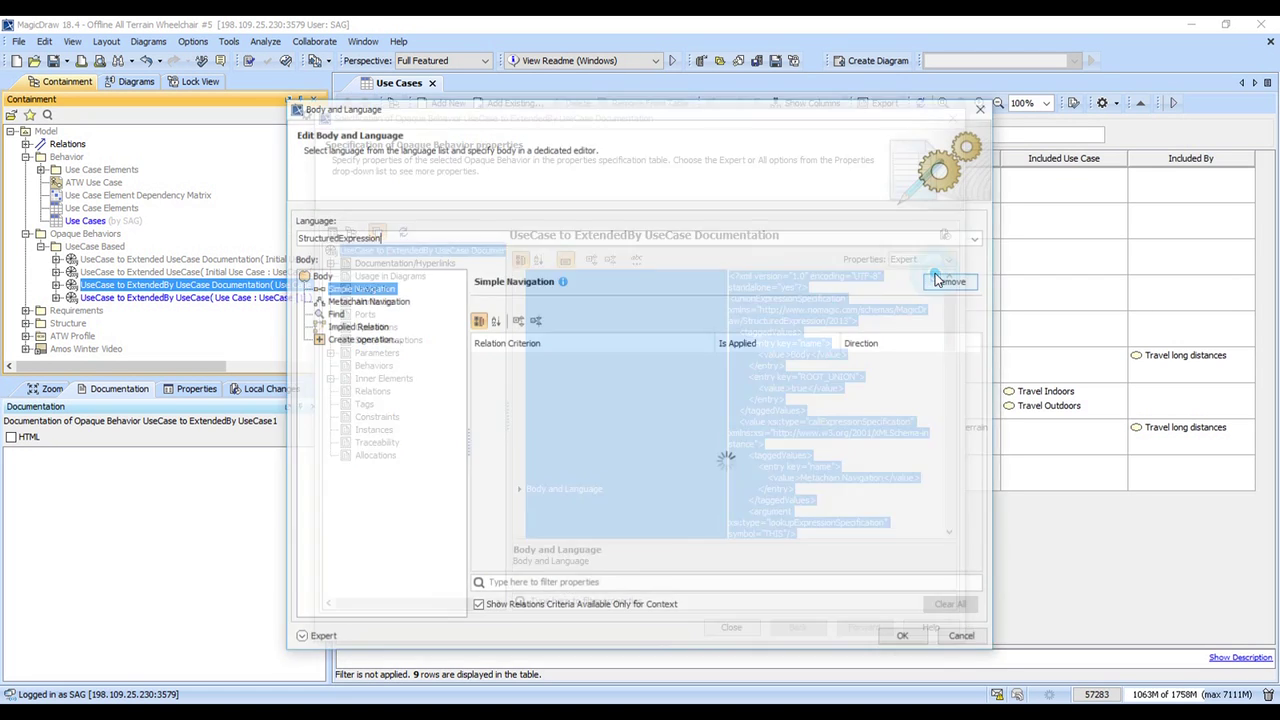
pyautogui.click(368, 301)
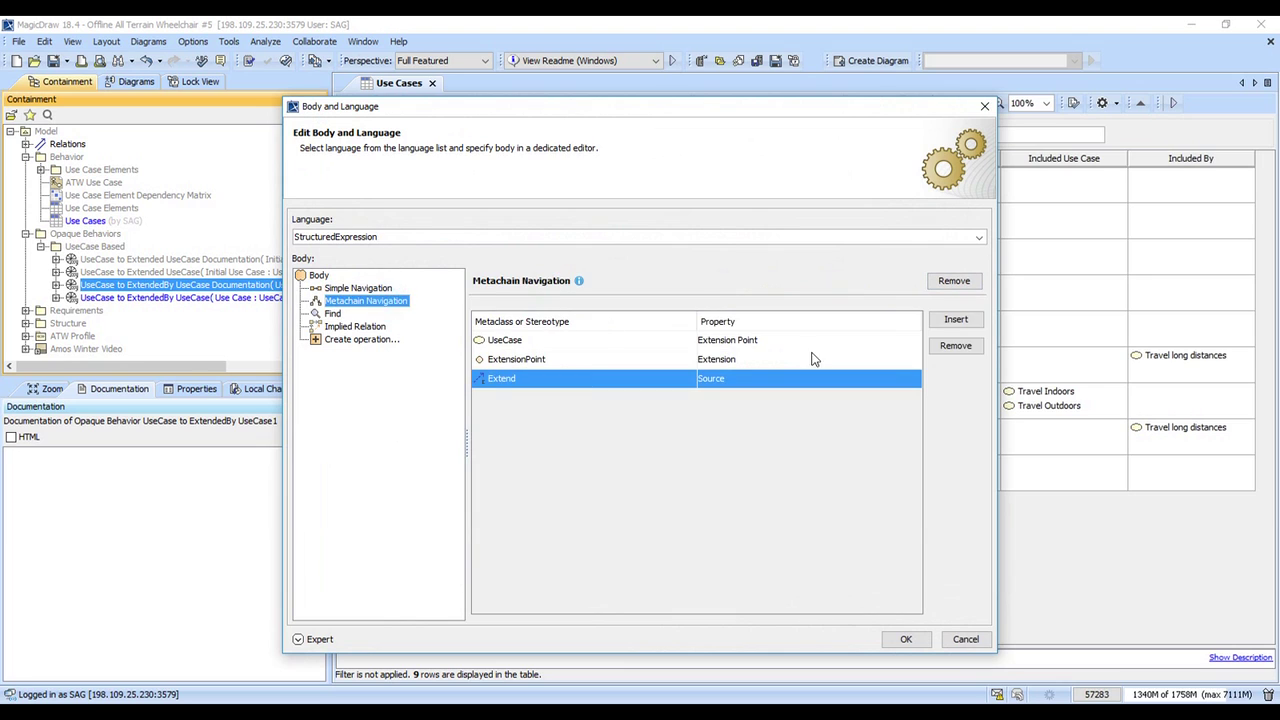
pyautogui.click(956, 319)
pyautogui.click(690, 399)
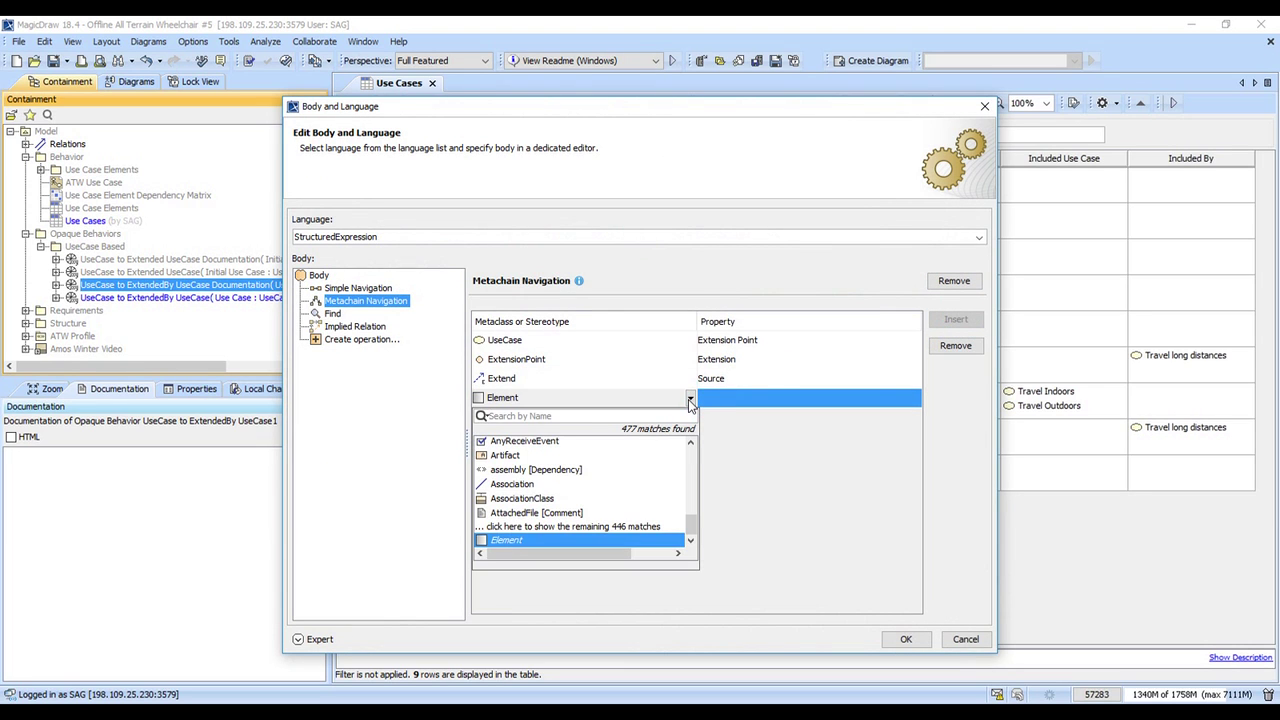
pyautogui.write('usec')
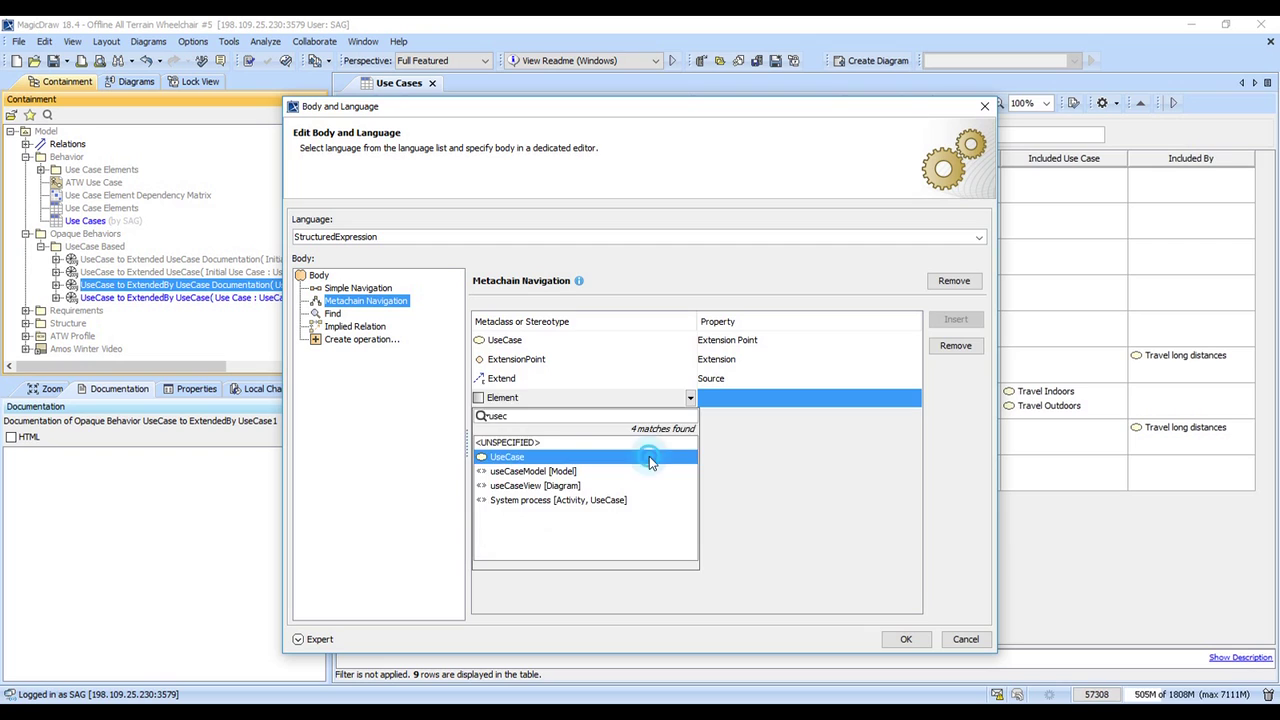
pyautogui.click(648, 457)
pyautogui.click(731, 406)
pyautogui.write('owned c')
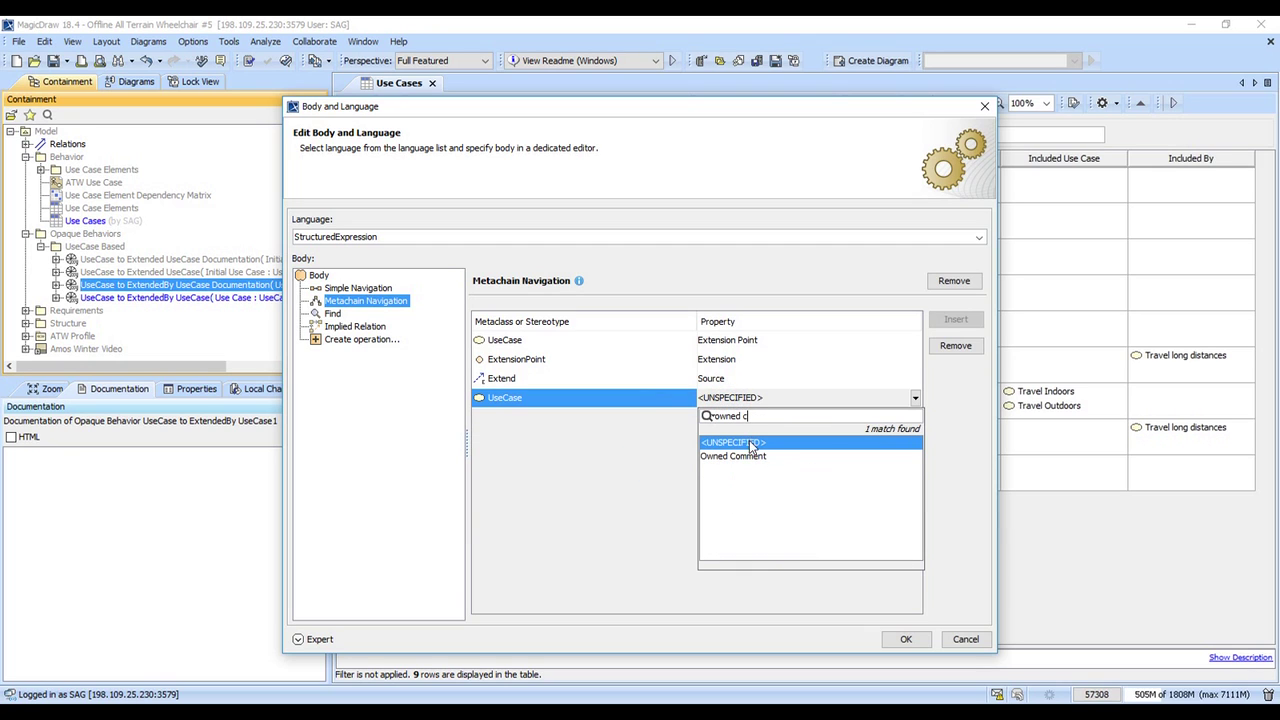
pyautogui.click(751, 455)
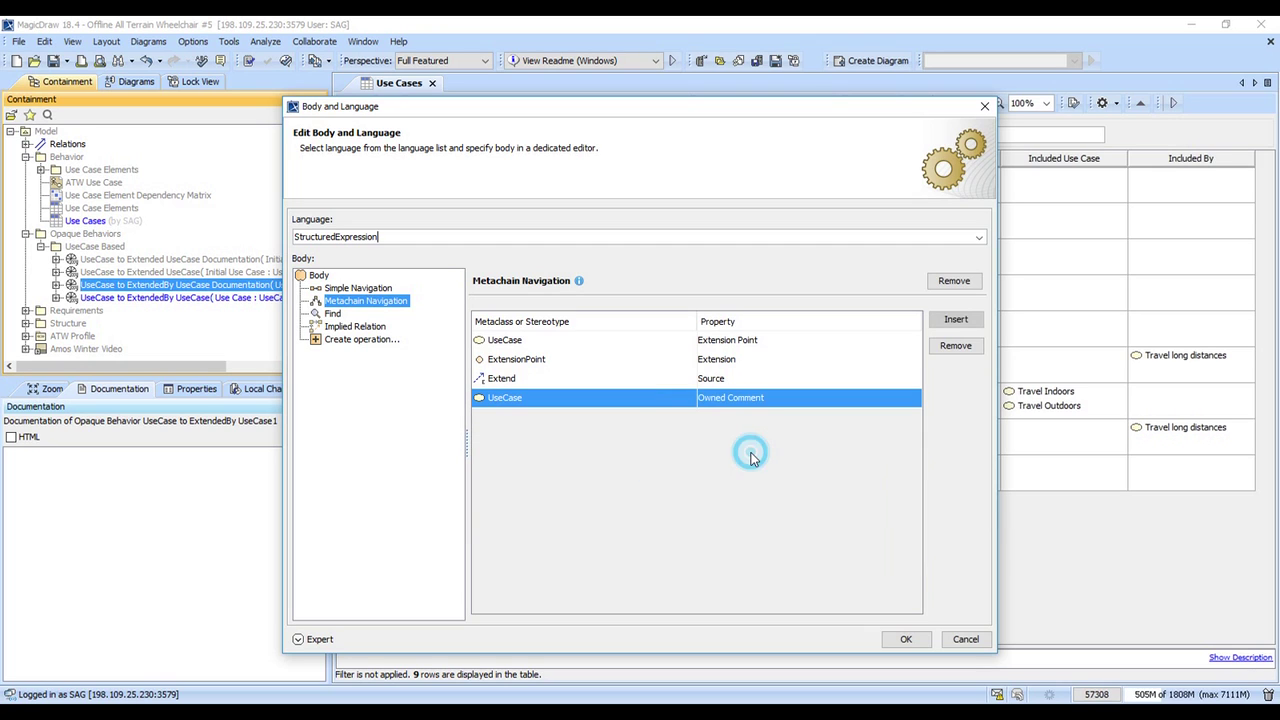
pyautogui.click(904, 641)
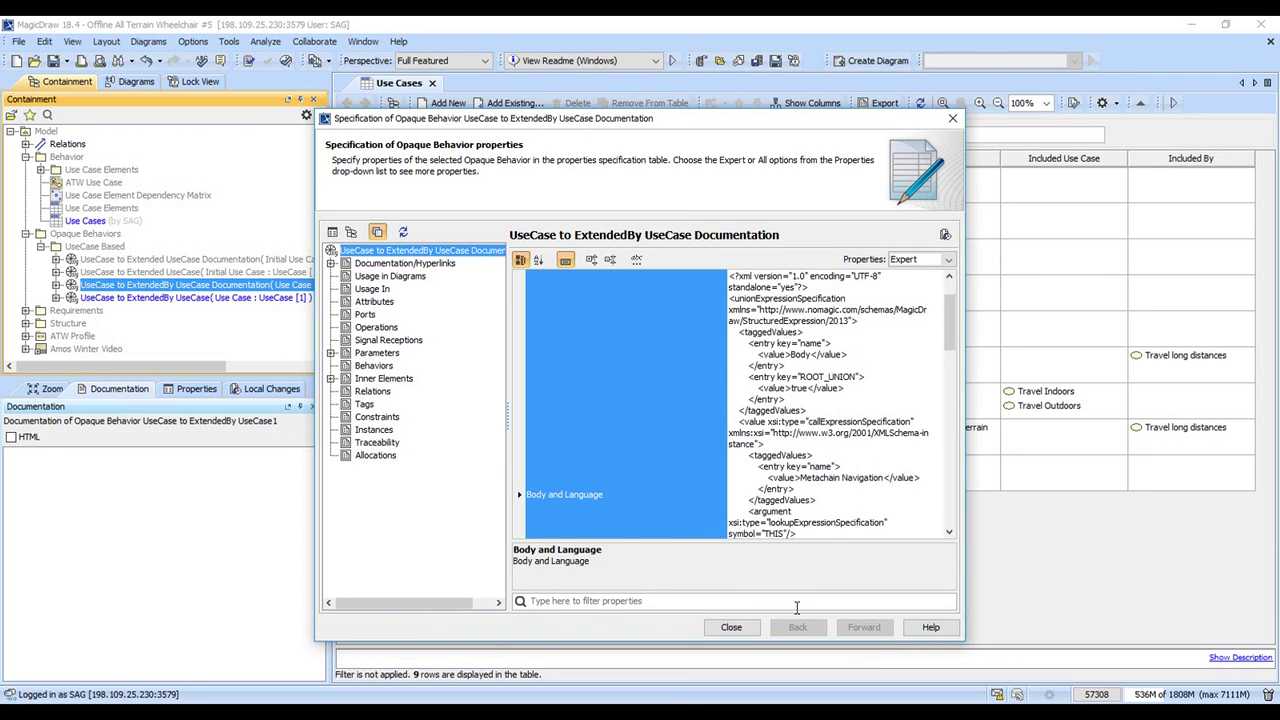
# Create a custom column named Extended By Use Case from the UseCase to ExtendedBy UseCase operation.
pyautogui.click(734, 627)
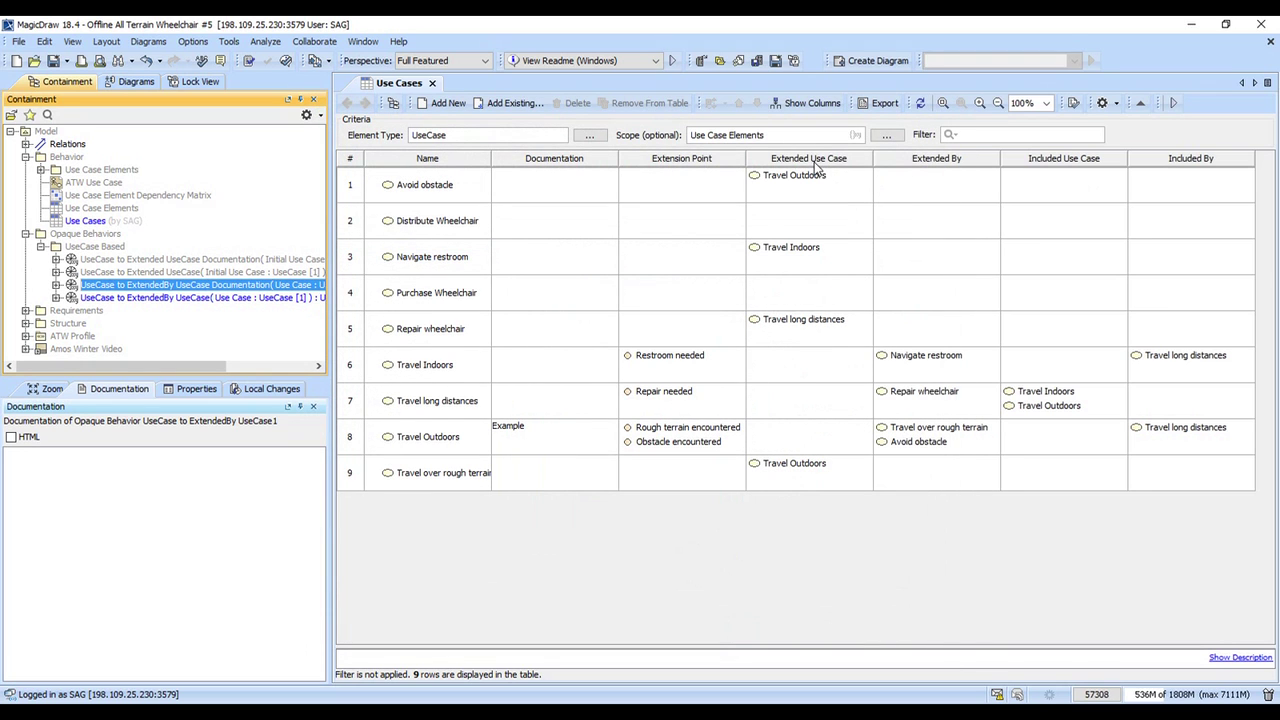
pyautogui.click(783, 103)
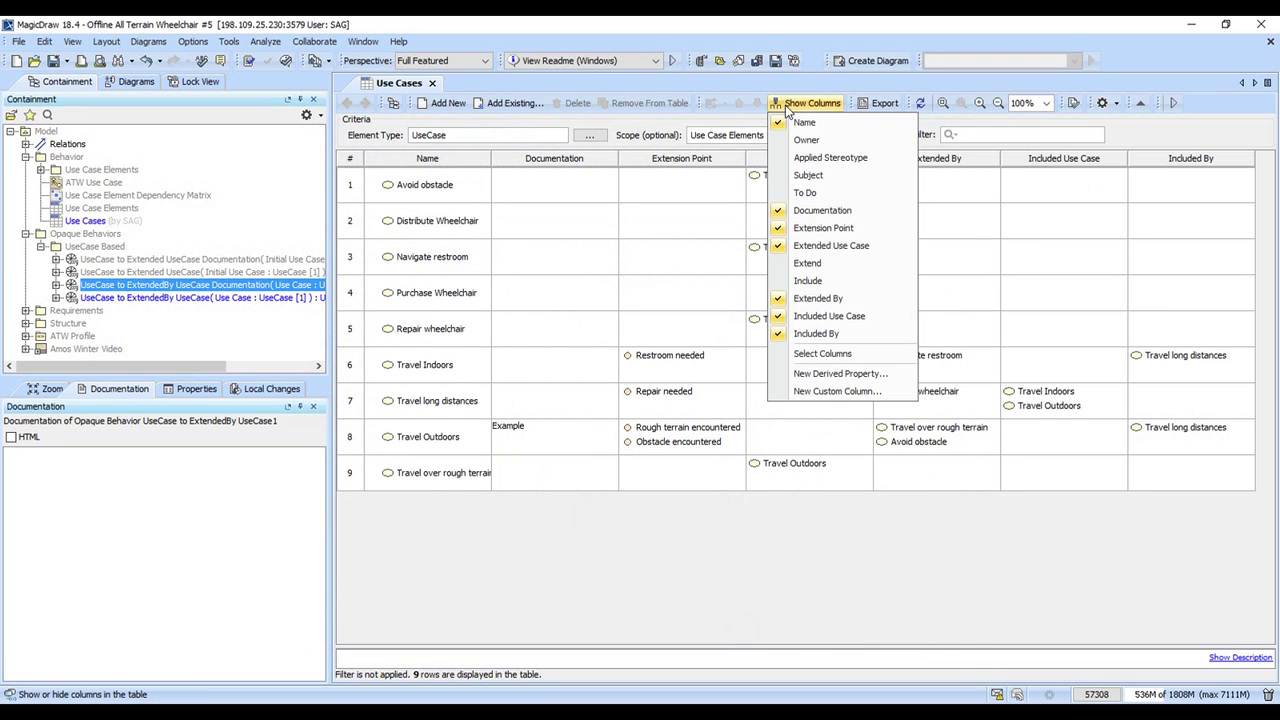
pyautogui.click(840, 392)
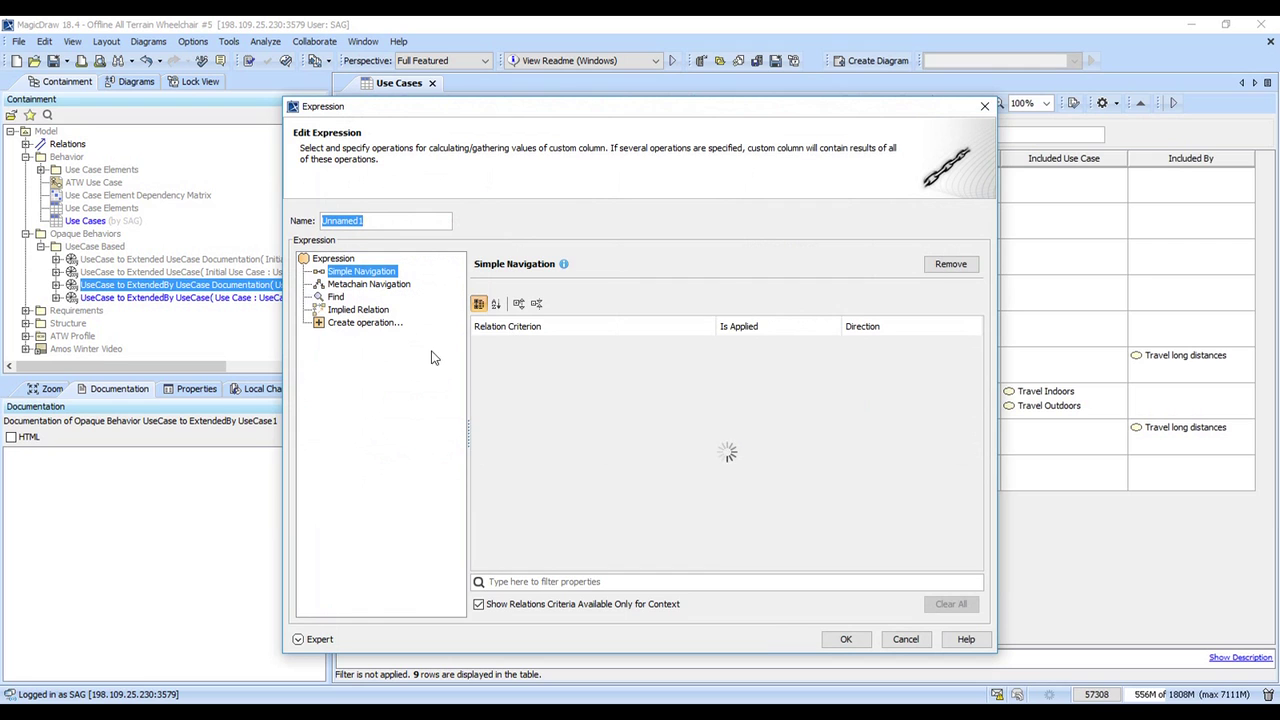
pyautogui.click(318, 639)
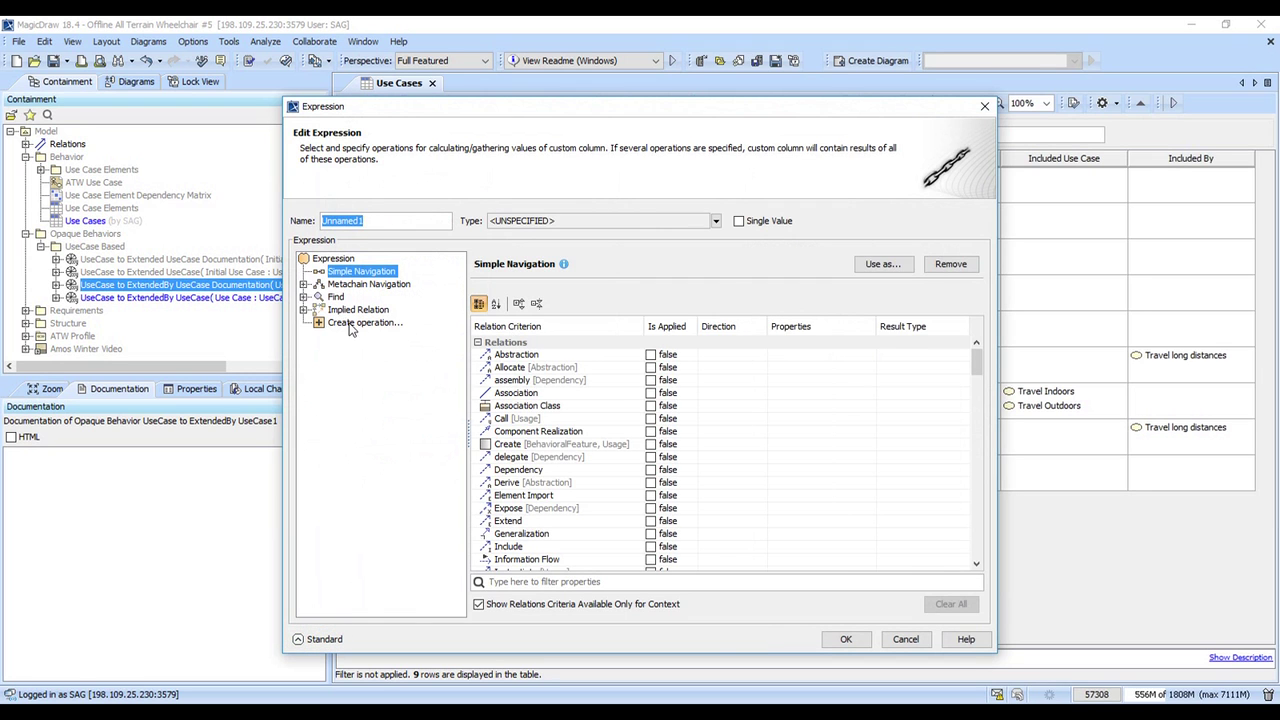
pyautogui.click(355, 323)
pyautogui.click(621, 427)
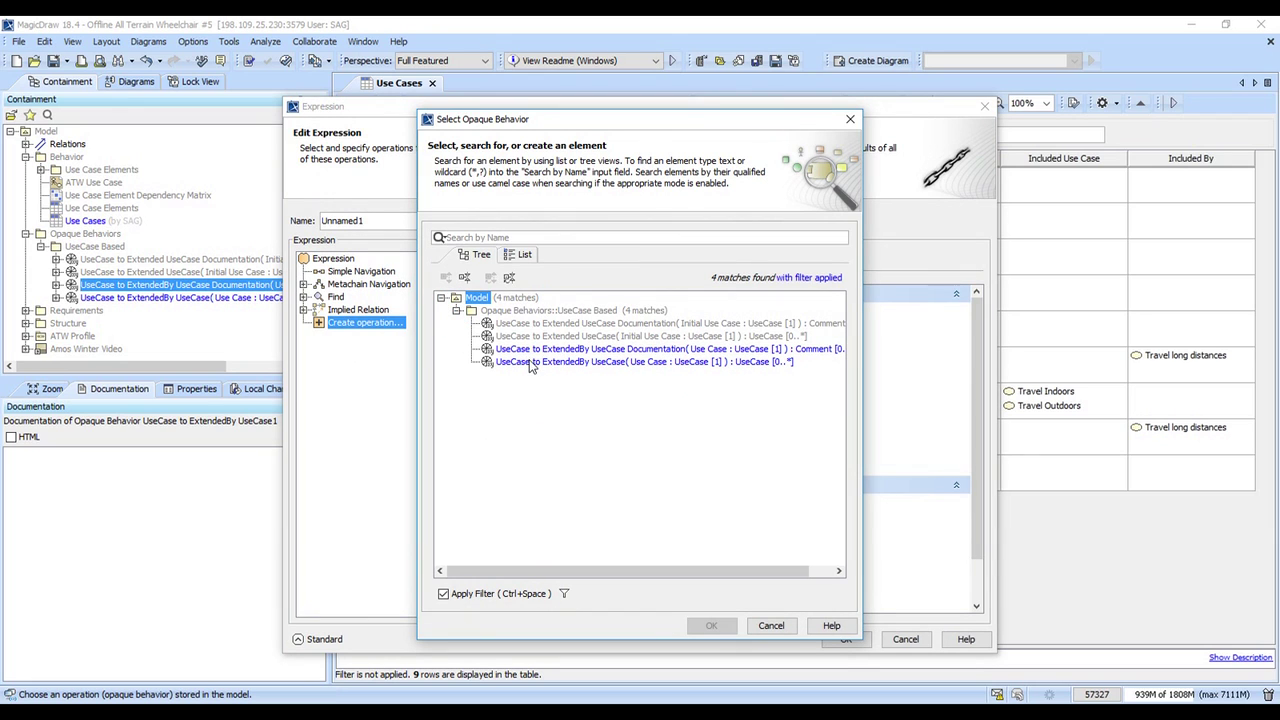
pyautogui.click(531, 364)
pyautogui.click(708, 624)
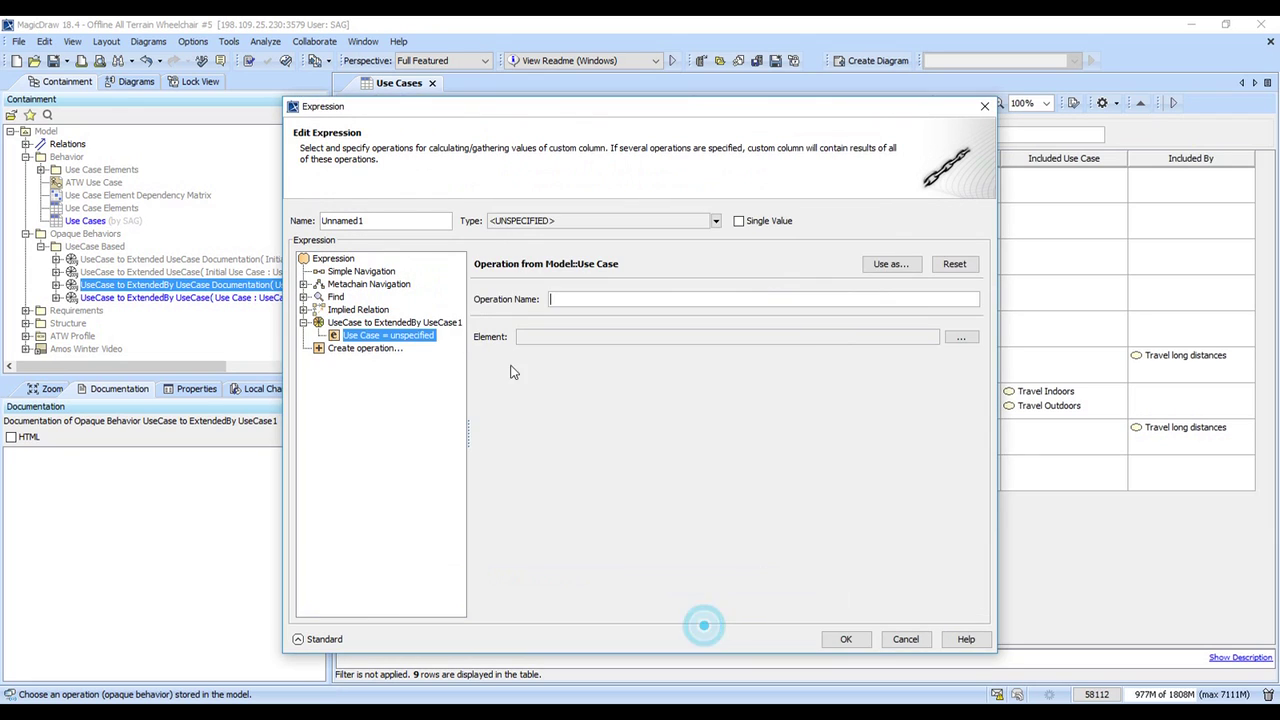
pyautogui.doubleClick(420, 220)
pyautogui.write('Exte')
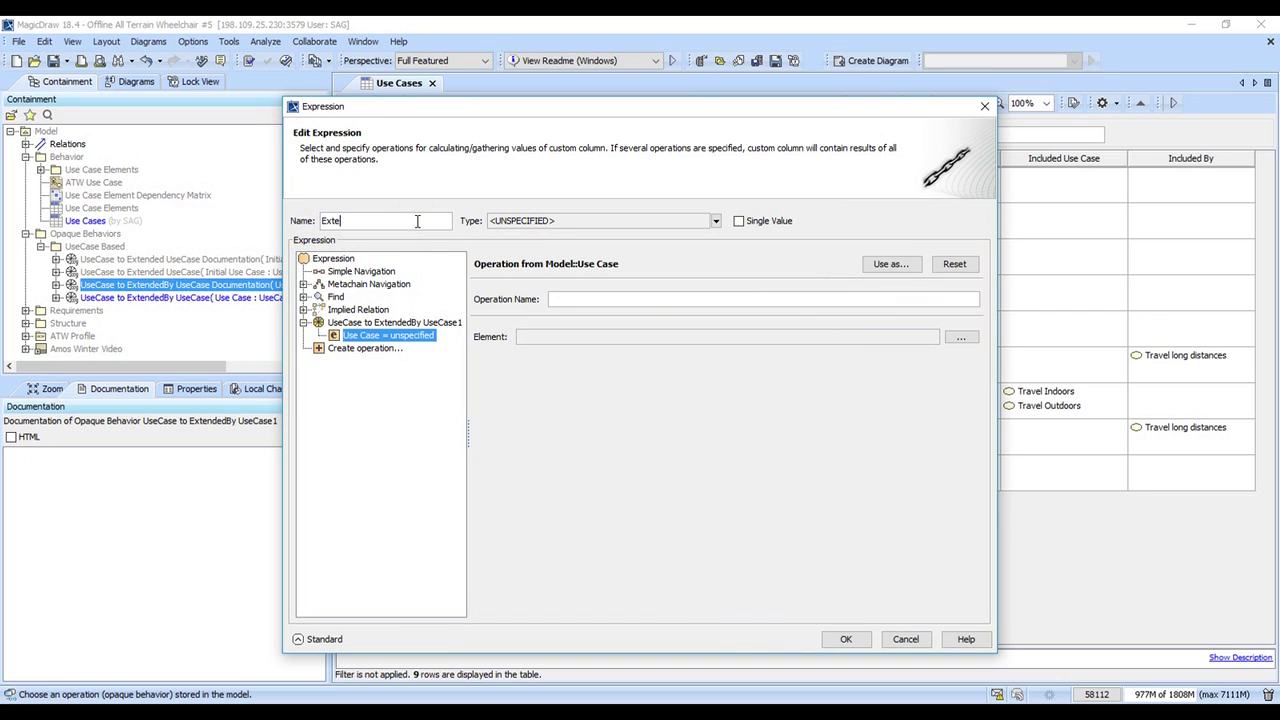
pyautogui.write('nded By use')
pyautogui.write('Use')
pyautogui.click(845, 636)
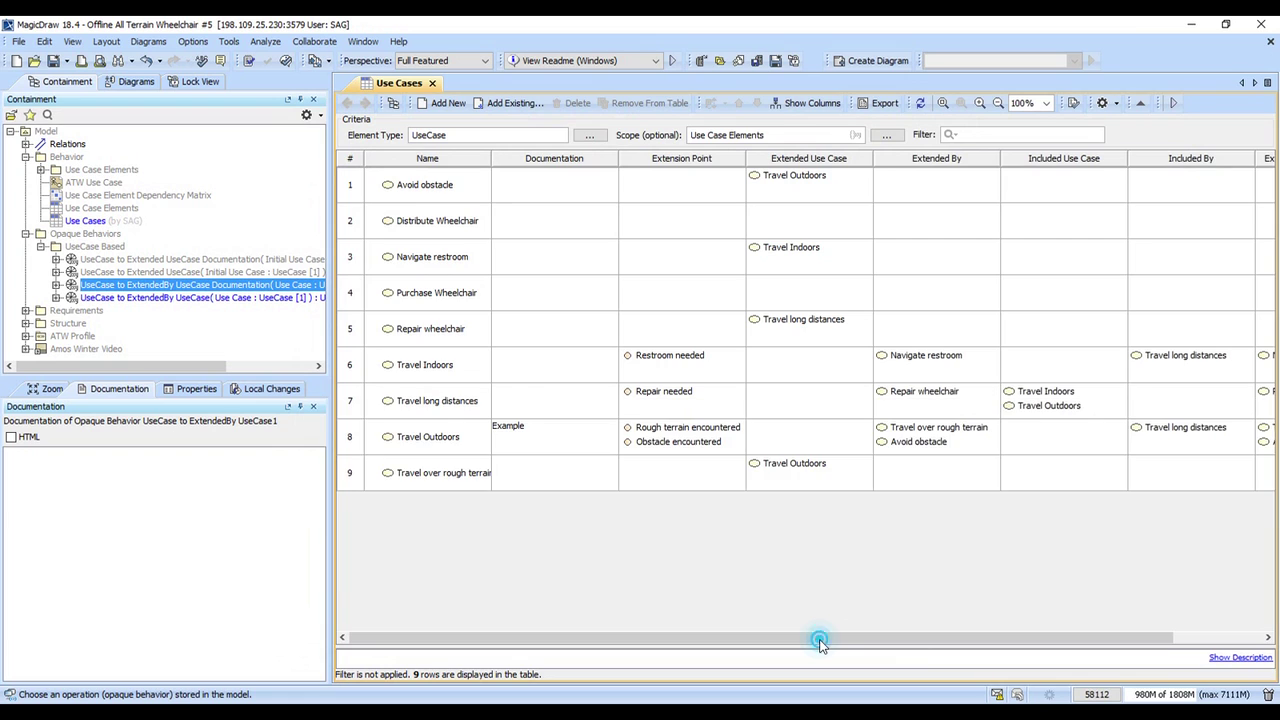
# Move the new Extended By Use Case OB column right after Extended Use Case.
pyautogui.moveTo(819, 640); pyautogui.dragTo(986, 637)
pyautogui.moveTo(1197, 163); pyautogui.dragTo(813, 203)
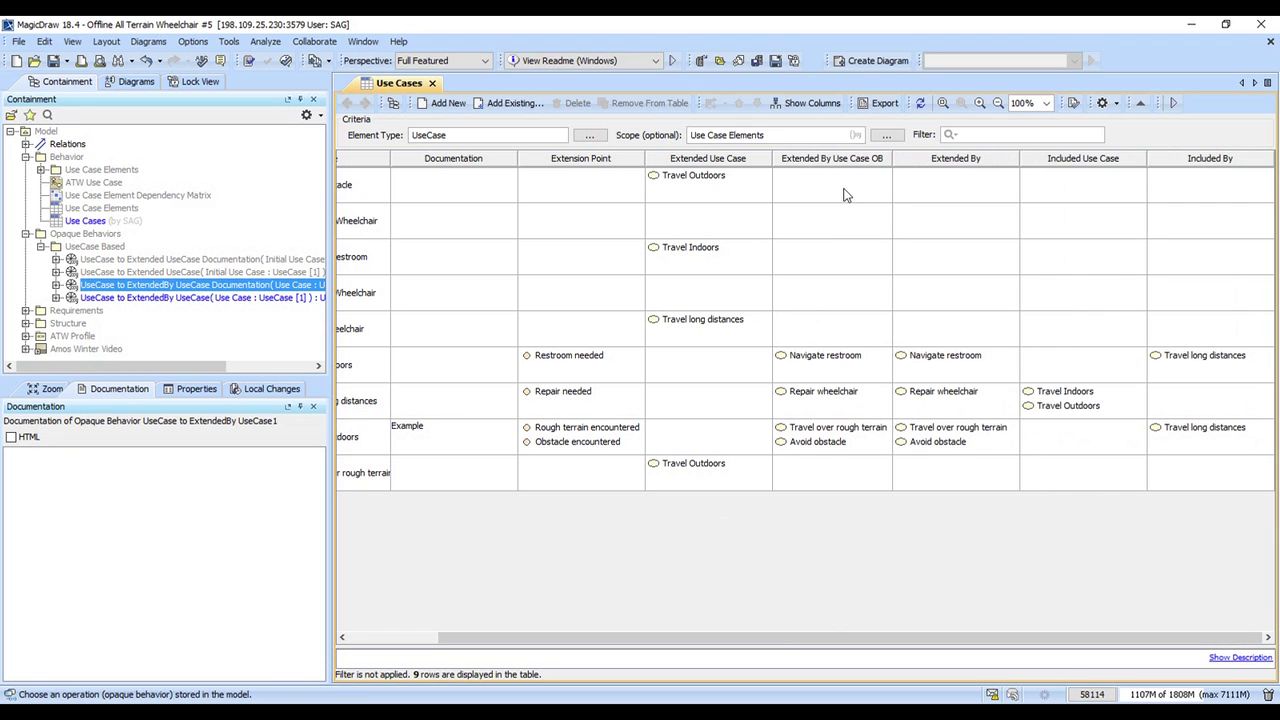
pyautogui.moveTo(838, 160); pyautogui.dragTo(876, 167)
# Remove the old Extended By custom column from the Use Cases table.
pyautogui.rightClick(876, 167)
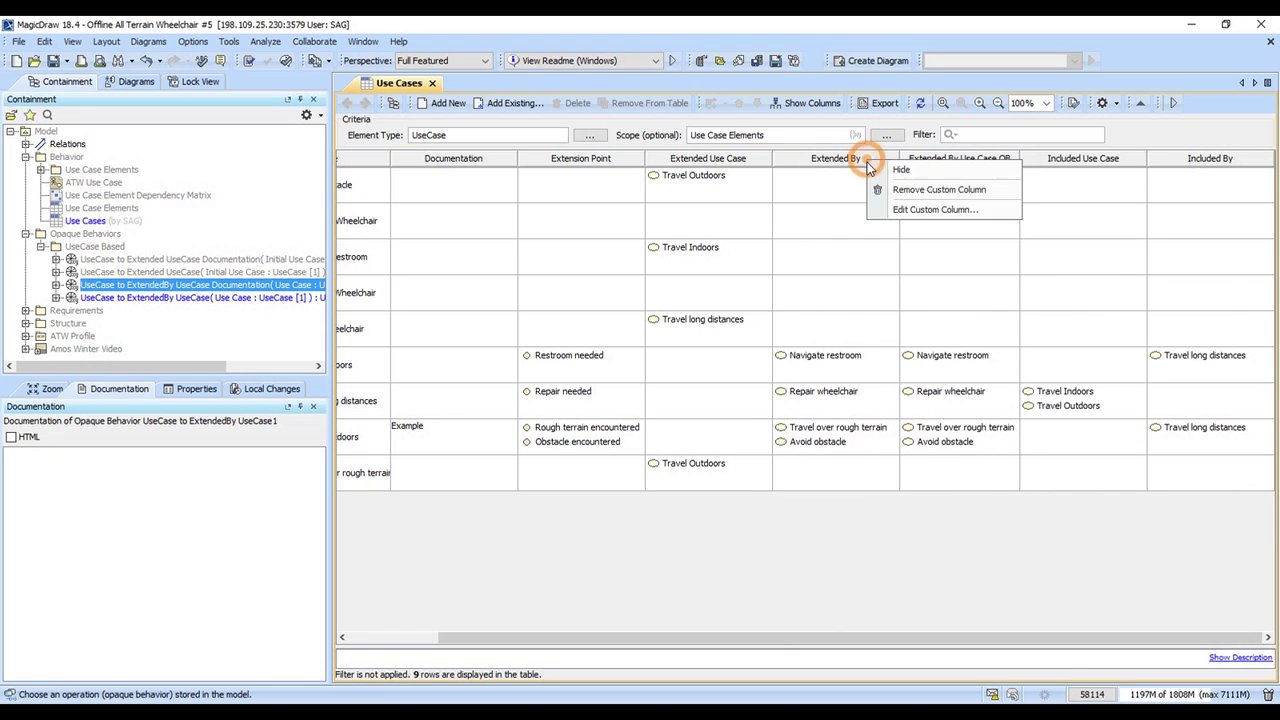
pyautogui.click(905, 209)
pyautogui.click(898, 639)
pyautogui.rightClick(843, 163)
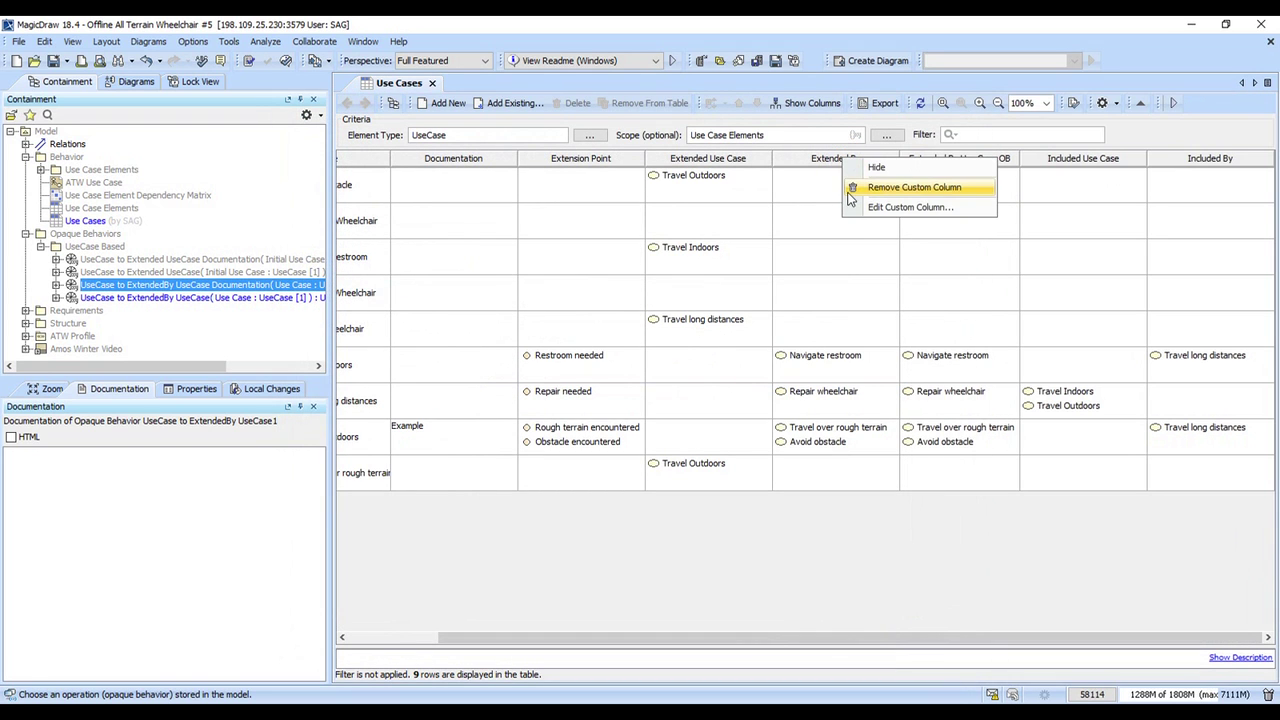
pyautogui.click(852, 190)
pyautogui.rightClick(897, 170)
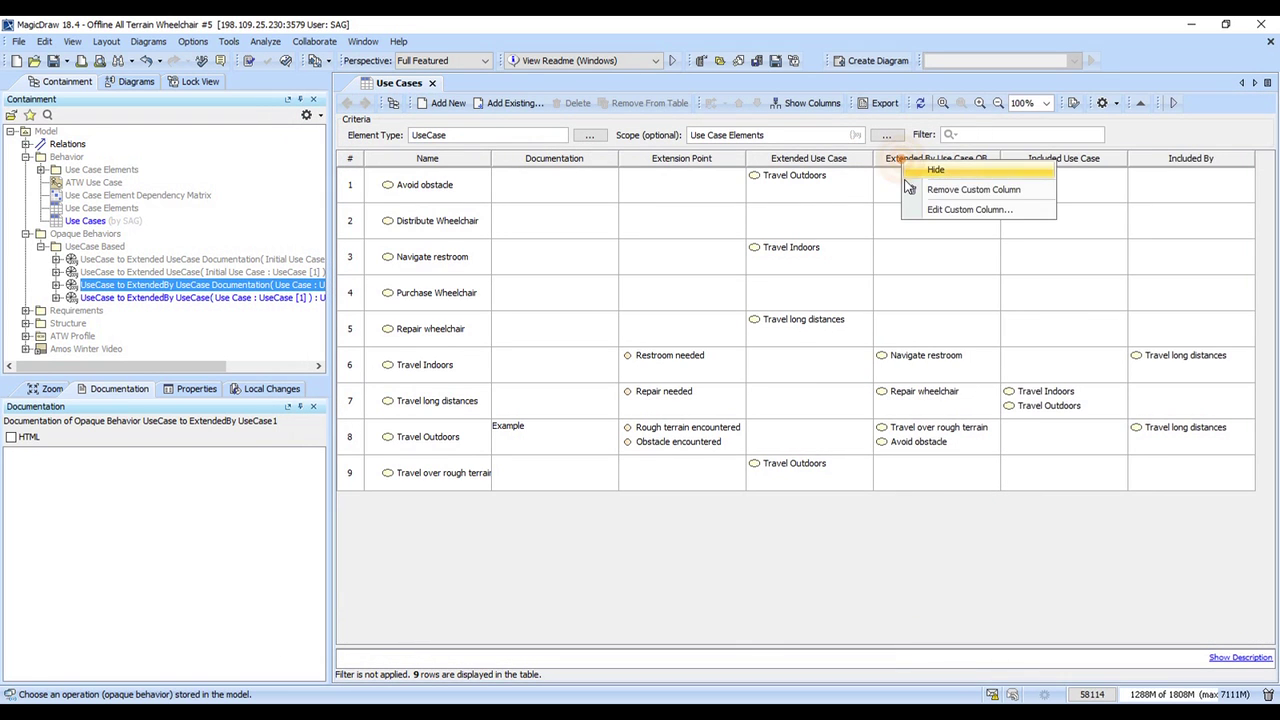
pyautogui.click(910, 209)
# Set the Extended By Use Case column's result type to UseCase and confirm it.
pyautogui.click(440, 220)
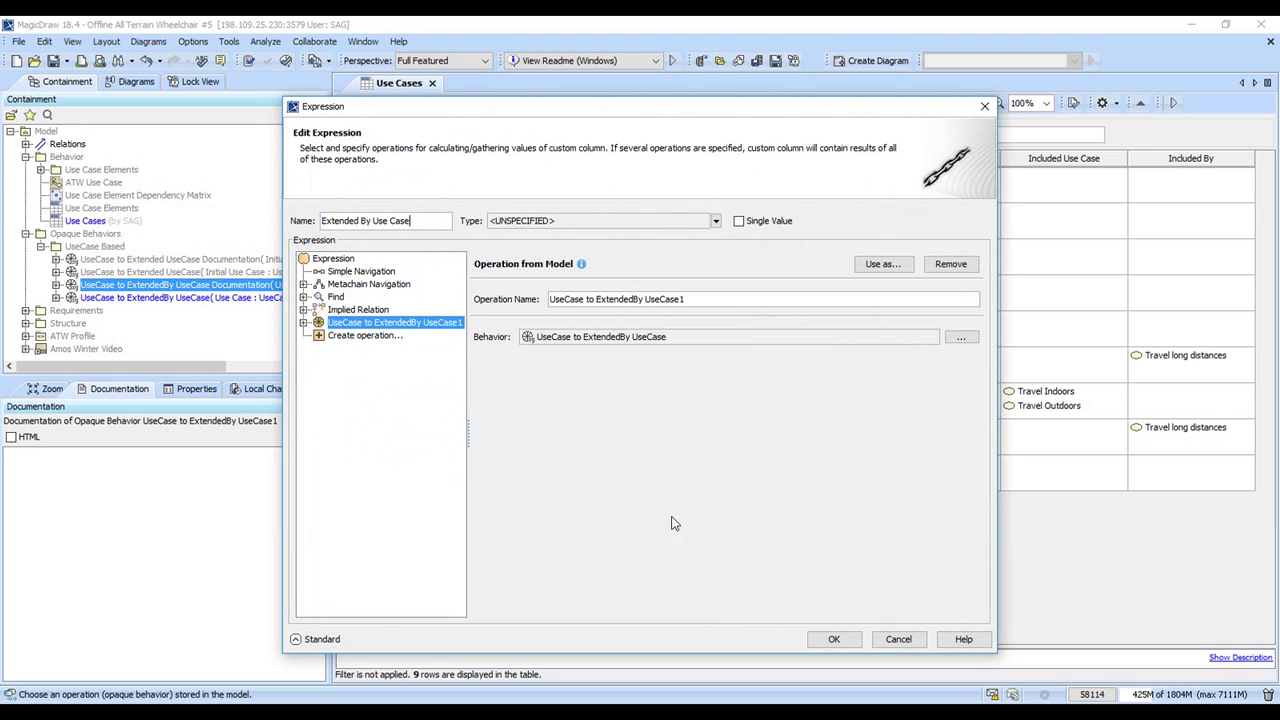
pyautogui.click(716, 221)
pyautogui.write('usec')
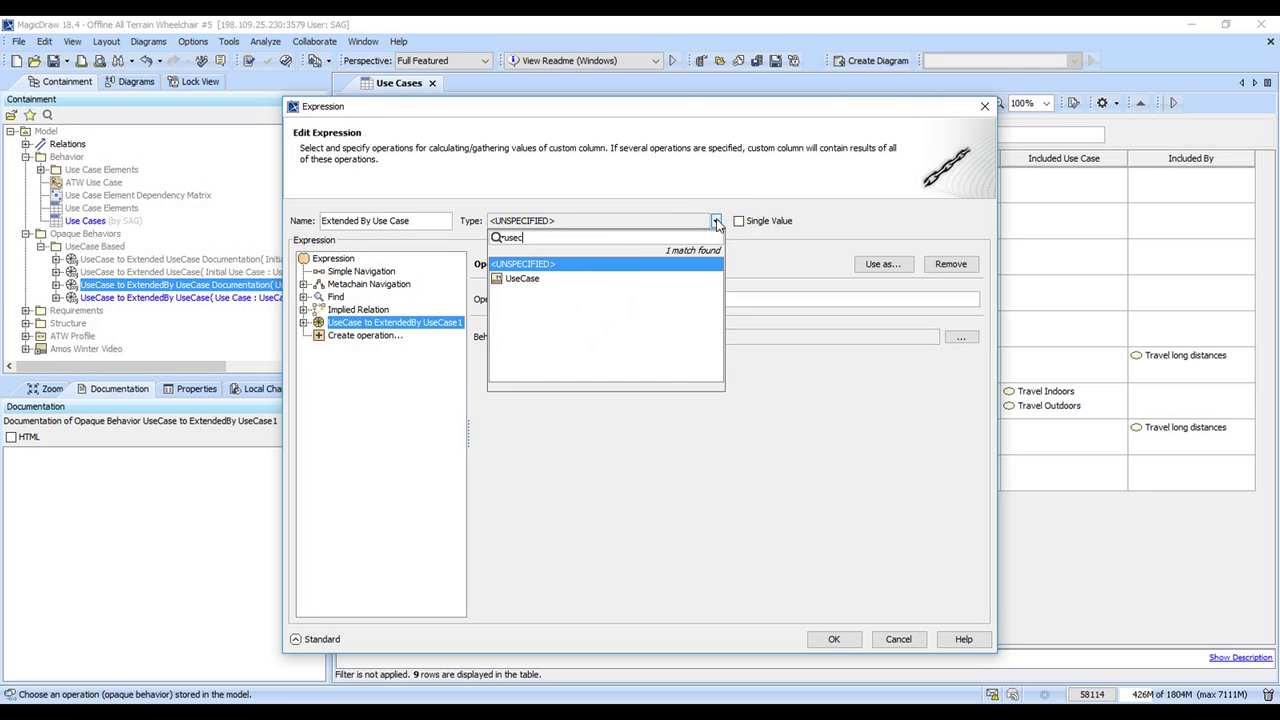
pyautogui.click(651, 279)
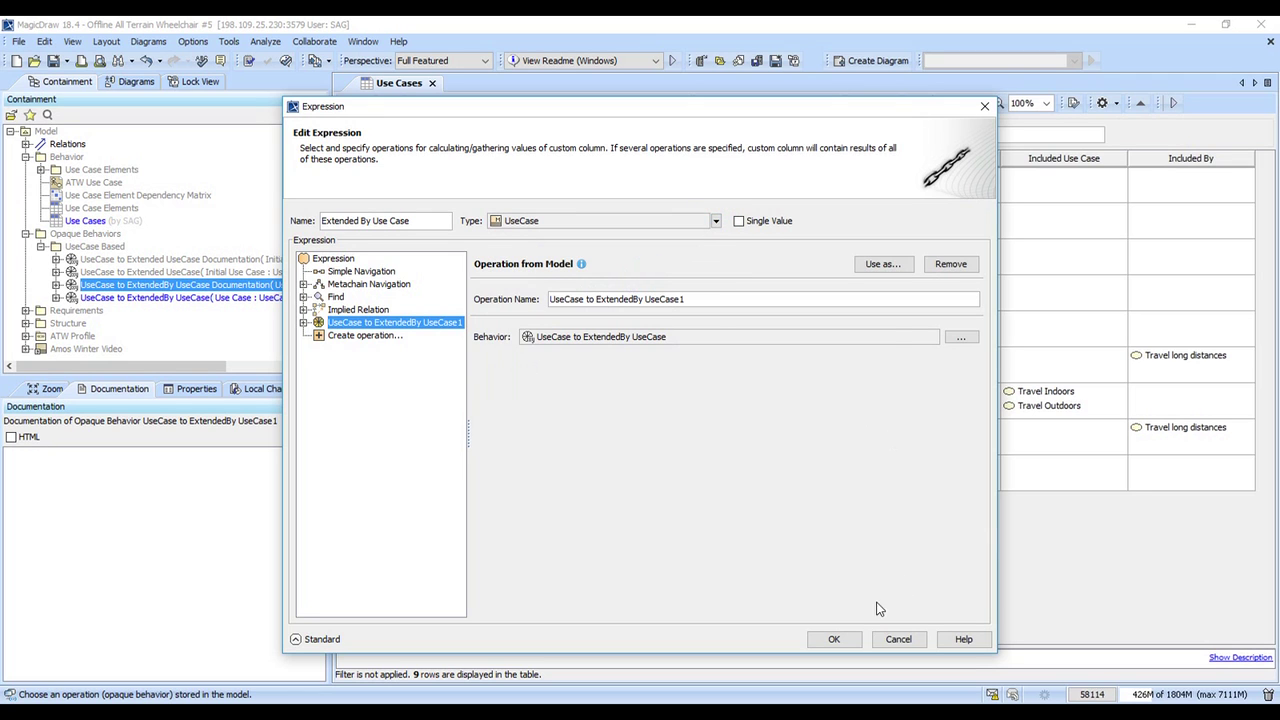
pyautogui.click(836, 640)
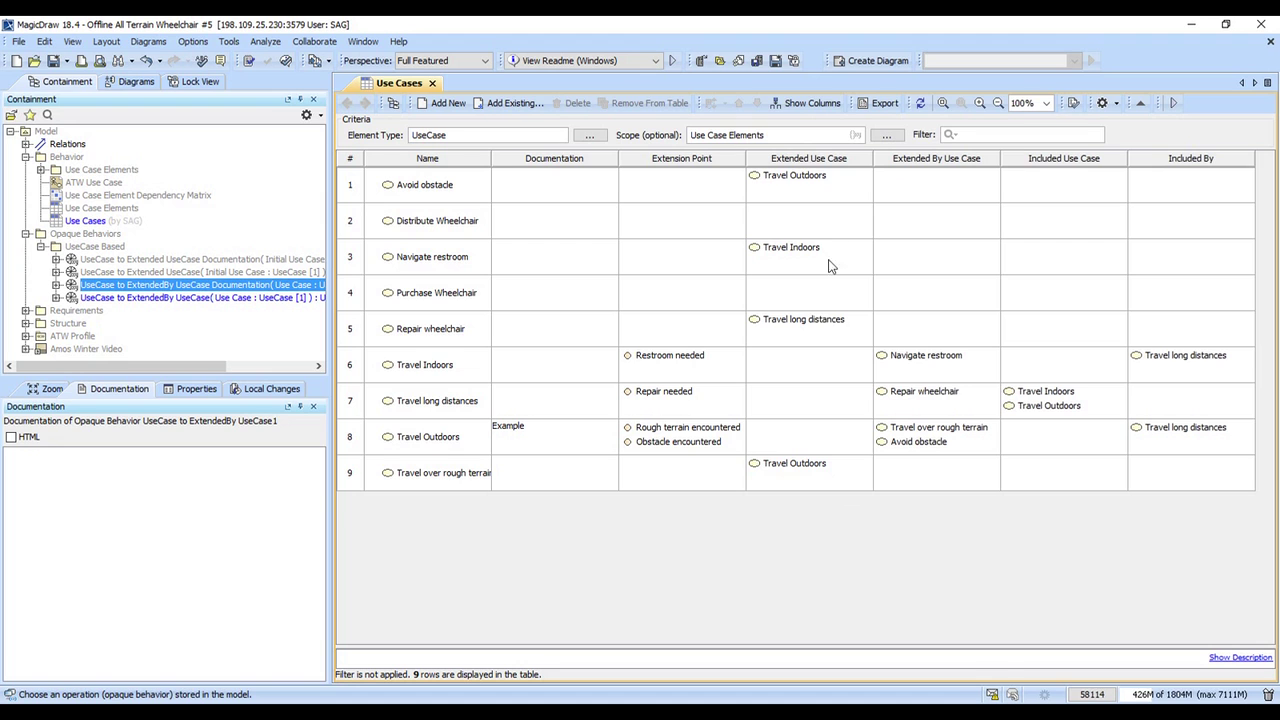
pyautogui.click(805, 104)
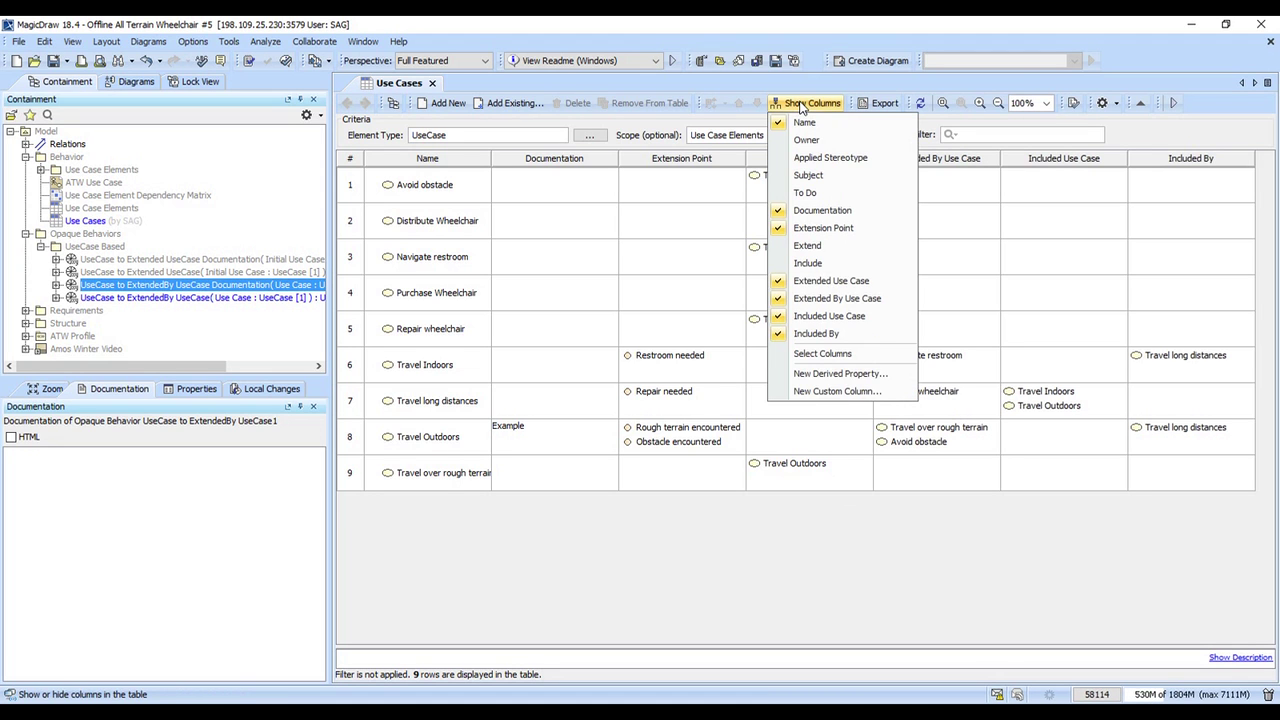
# Start a new custom column whose operation comes from the UseCase to ExtendedBy UseCase Documentation behavior.
pyautogui.click(833, 392)
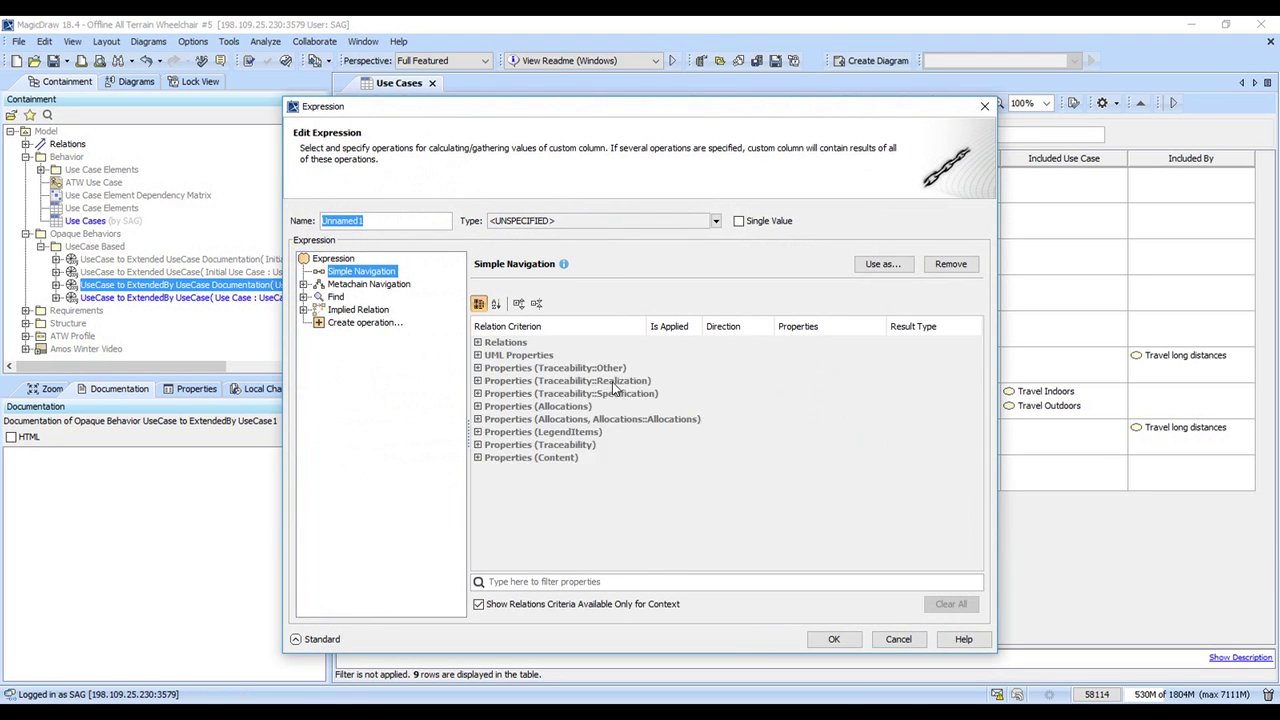
pyautogui.click(363, 324)
pyautogui.click(620, 420)
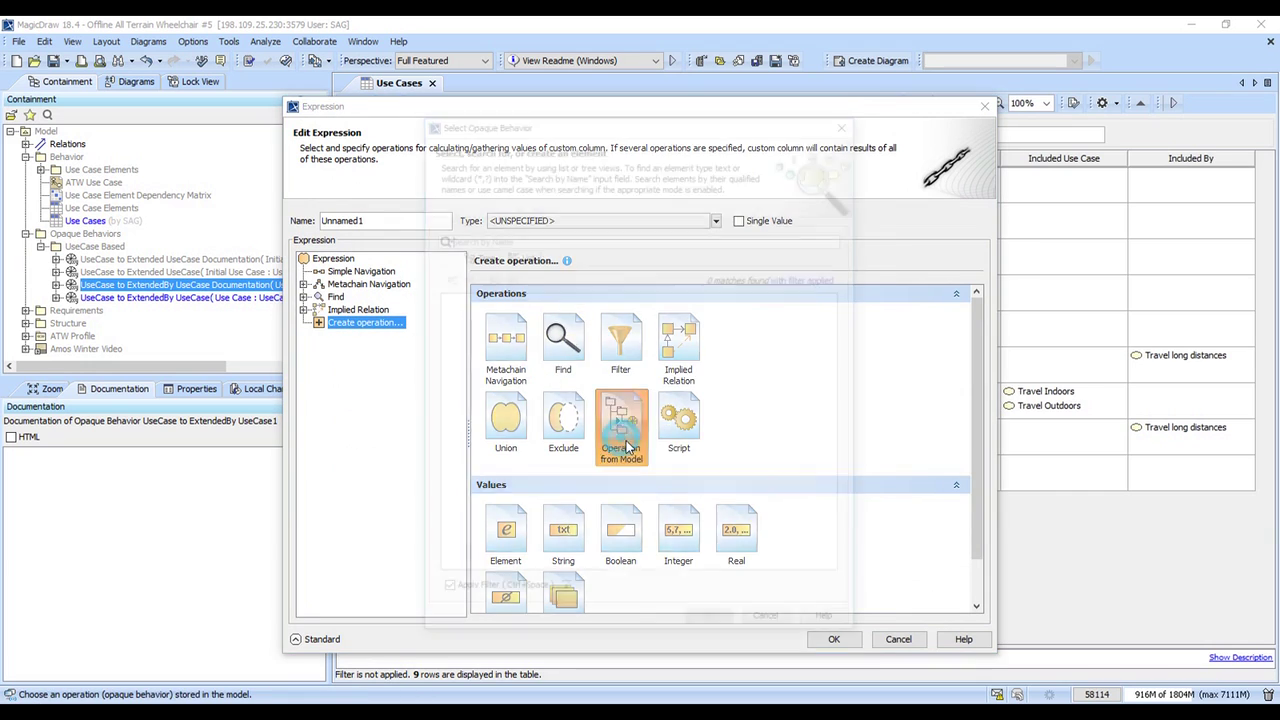
pyautogui.click(457, 311)
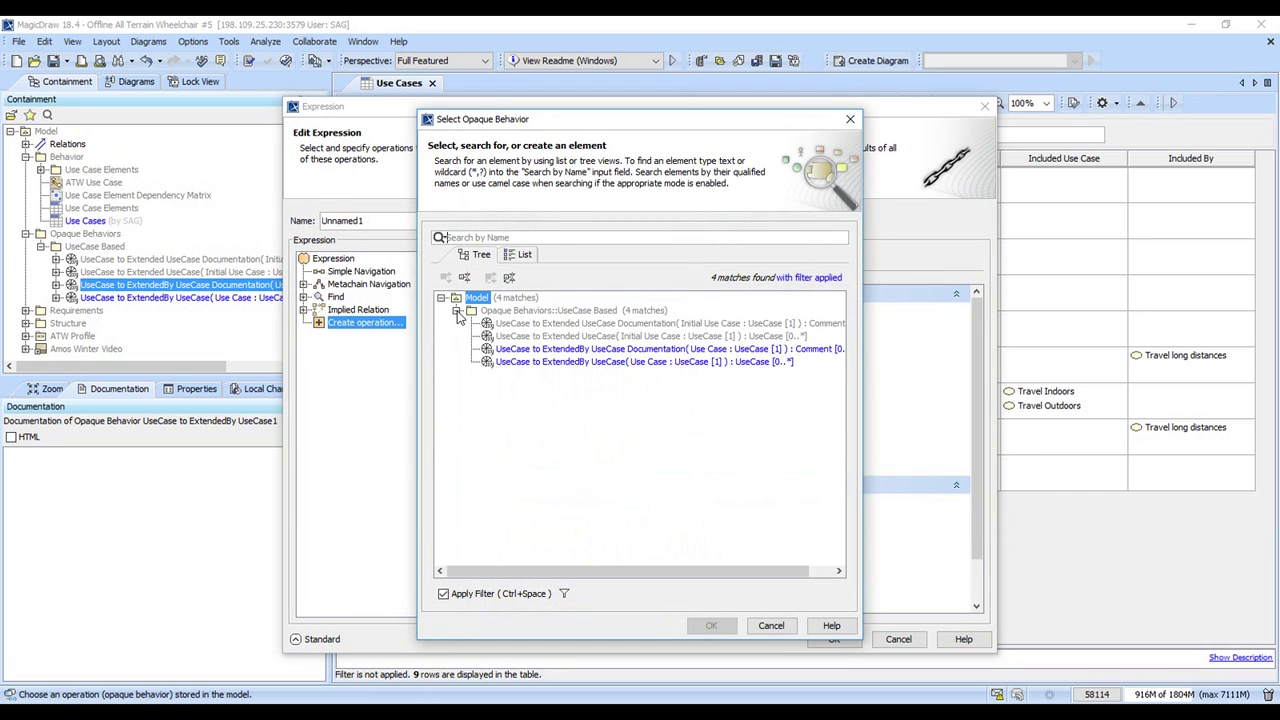
pyautogui.click(558, 349)
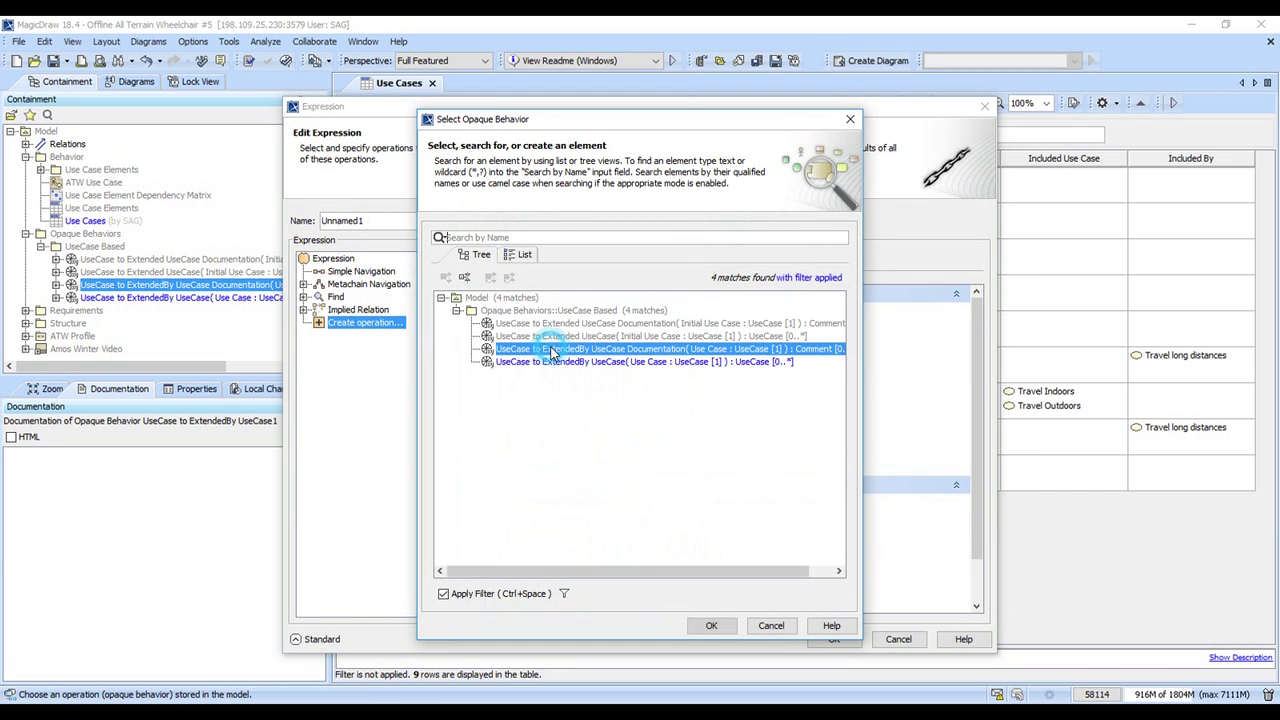
pyautogui.click(703, 624)
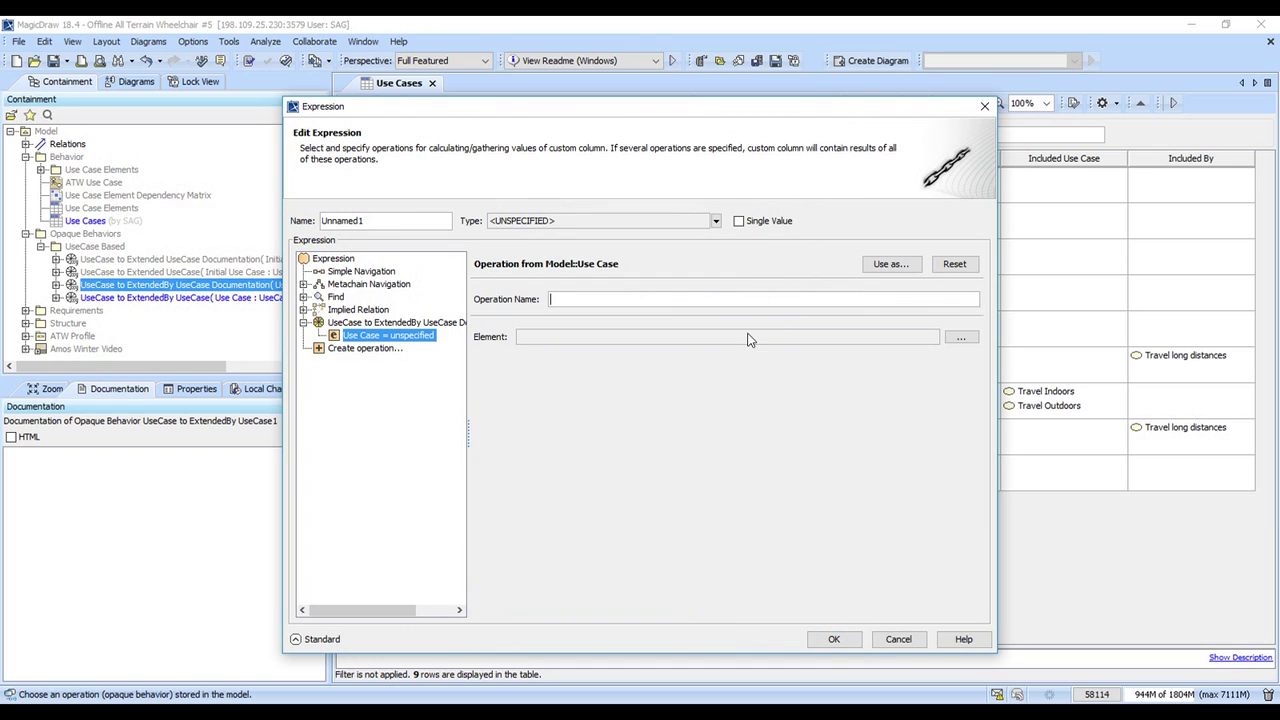
# Set the operation's result type to Comment and name the column 'Extended By Use Case Documentation'.
pyautogui.click(458, 325)
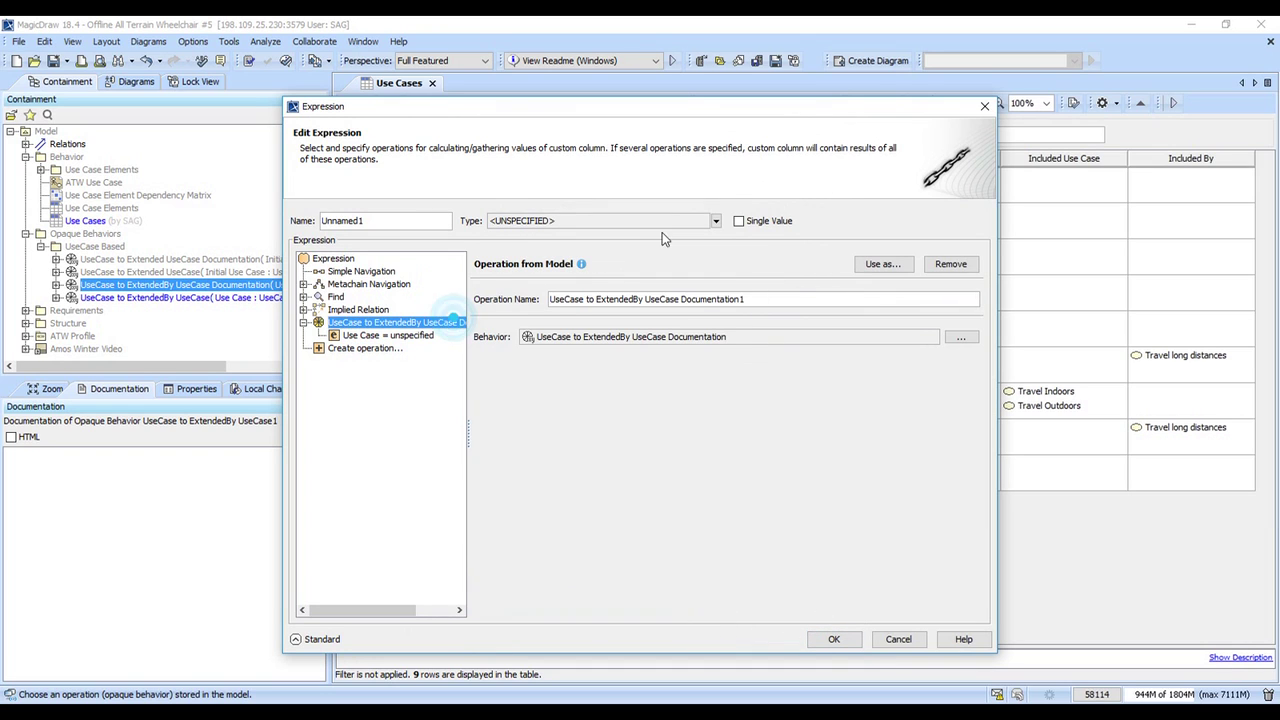
pyautogui.click(716, 221)
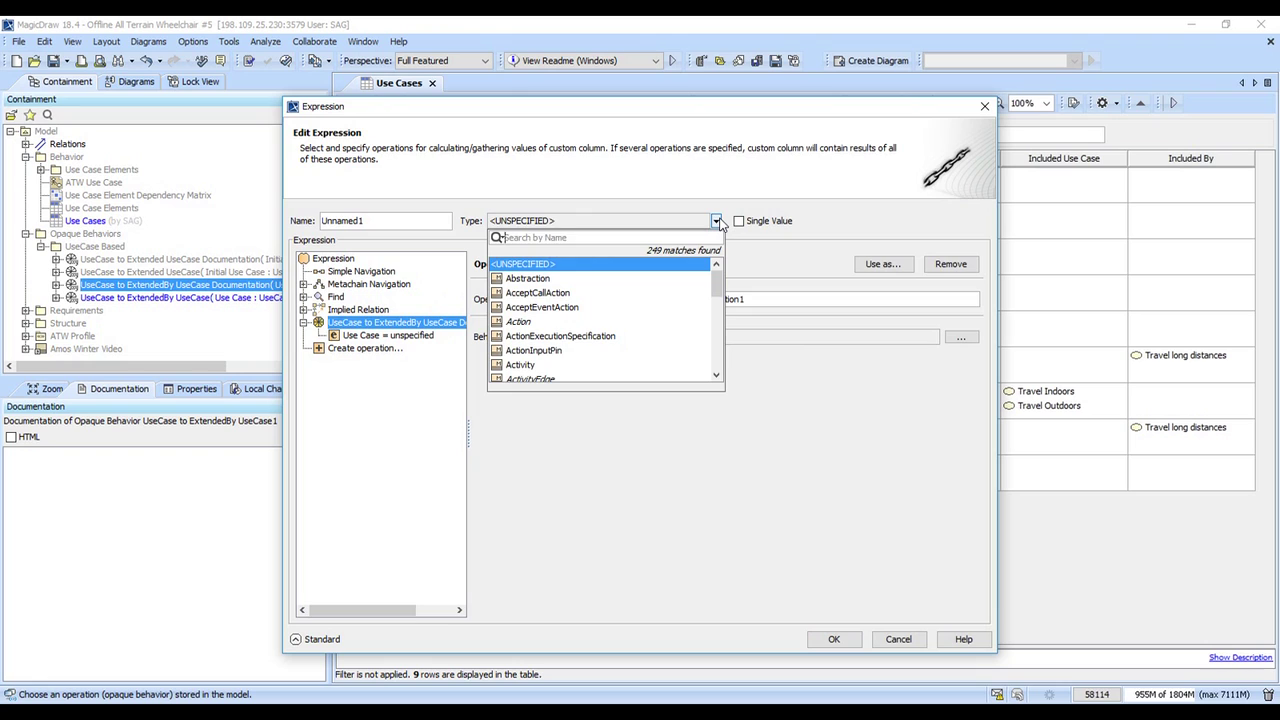
pyautogui.write('comment')
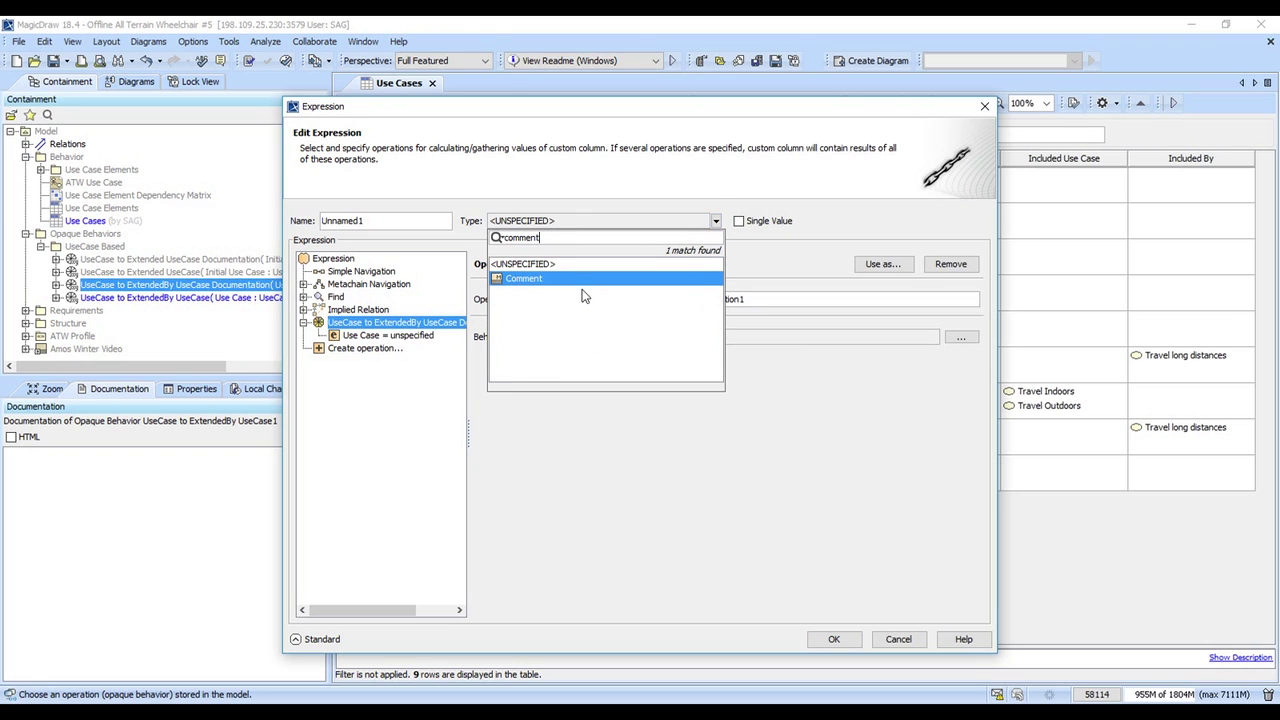
pyautogui.click(583, 280)
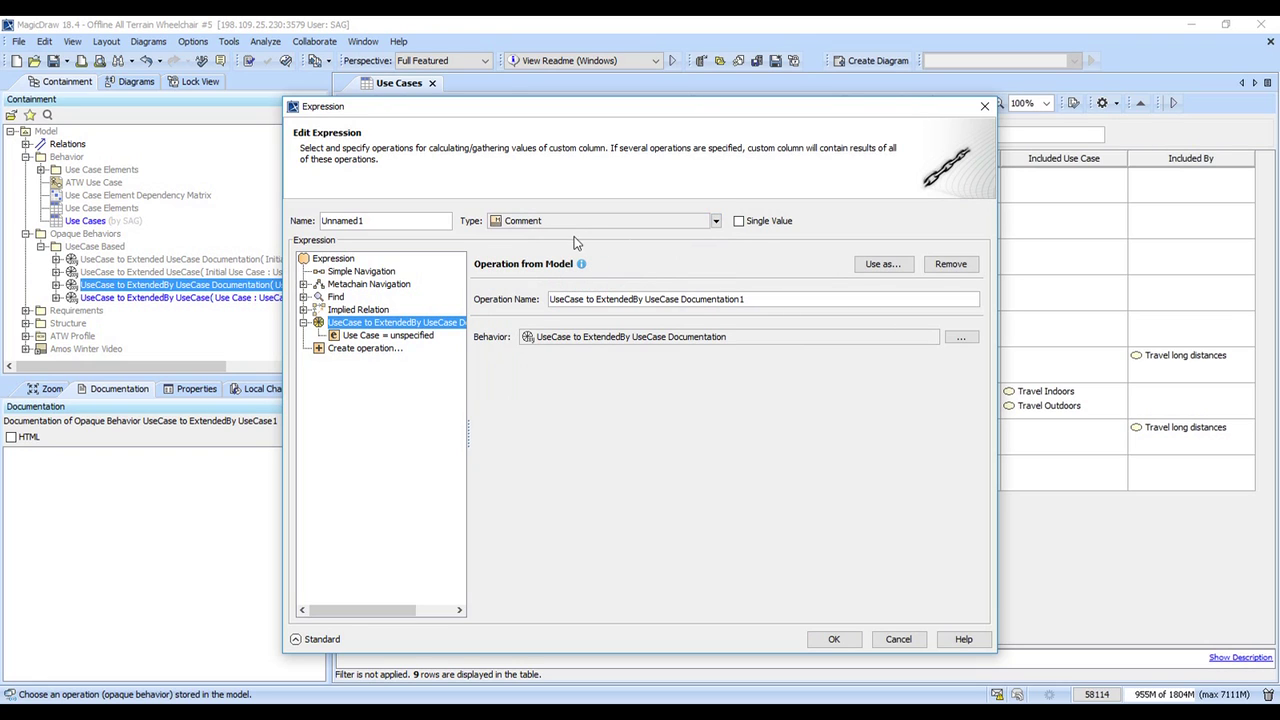
pyautogui.doubleClick(417, 215)
pyautogui.write('Ex')
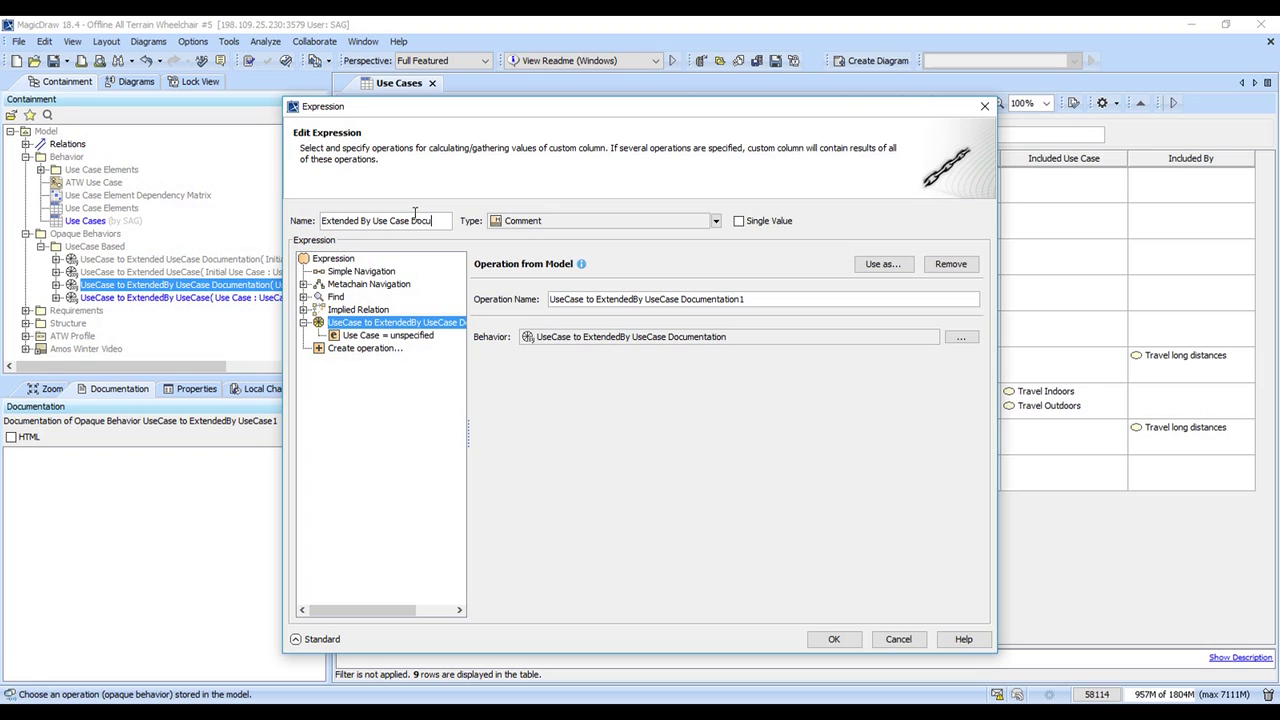
pyautogui.write('tended By Use Case Documentation')
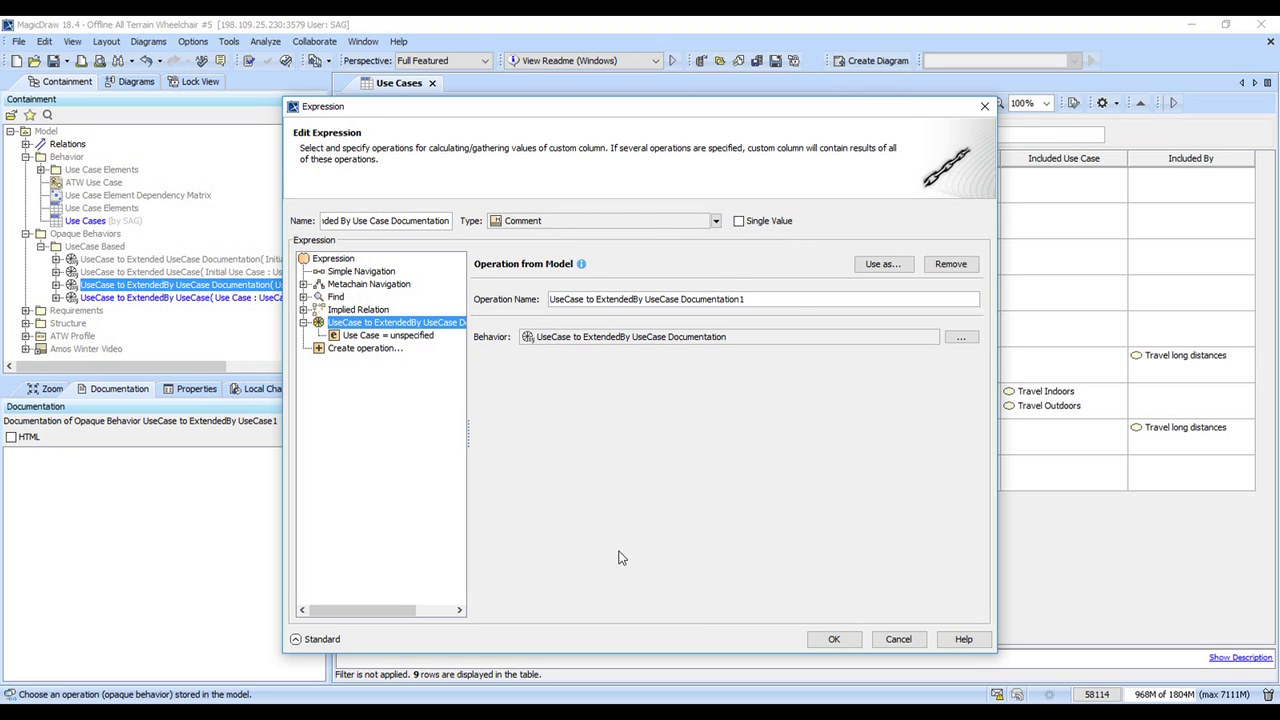
pyautogui.click(830, 639)
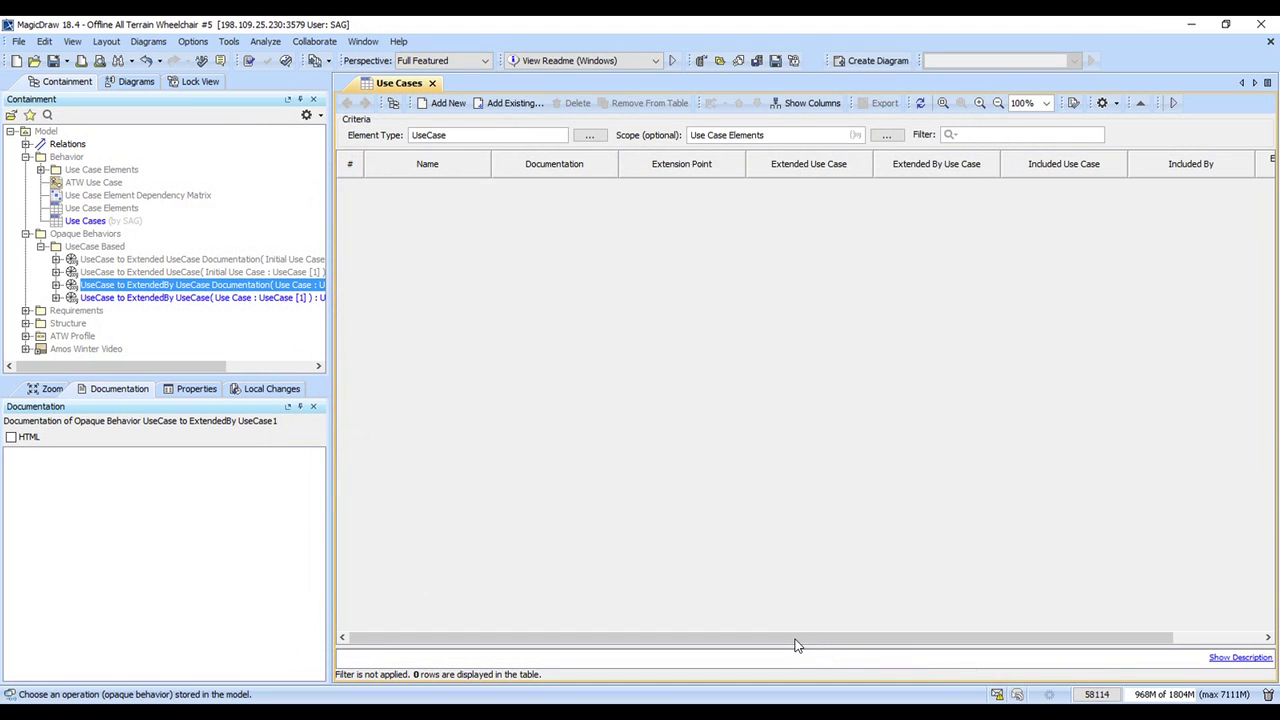
# Move the documentation column beside Extended By Use Case and check Navigate restroom's documentation page.
pyautogui.hscroll(3, 785, 645)
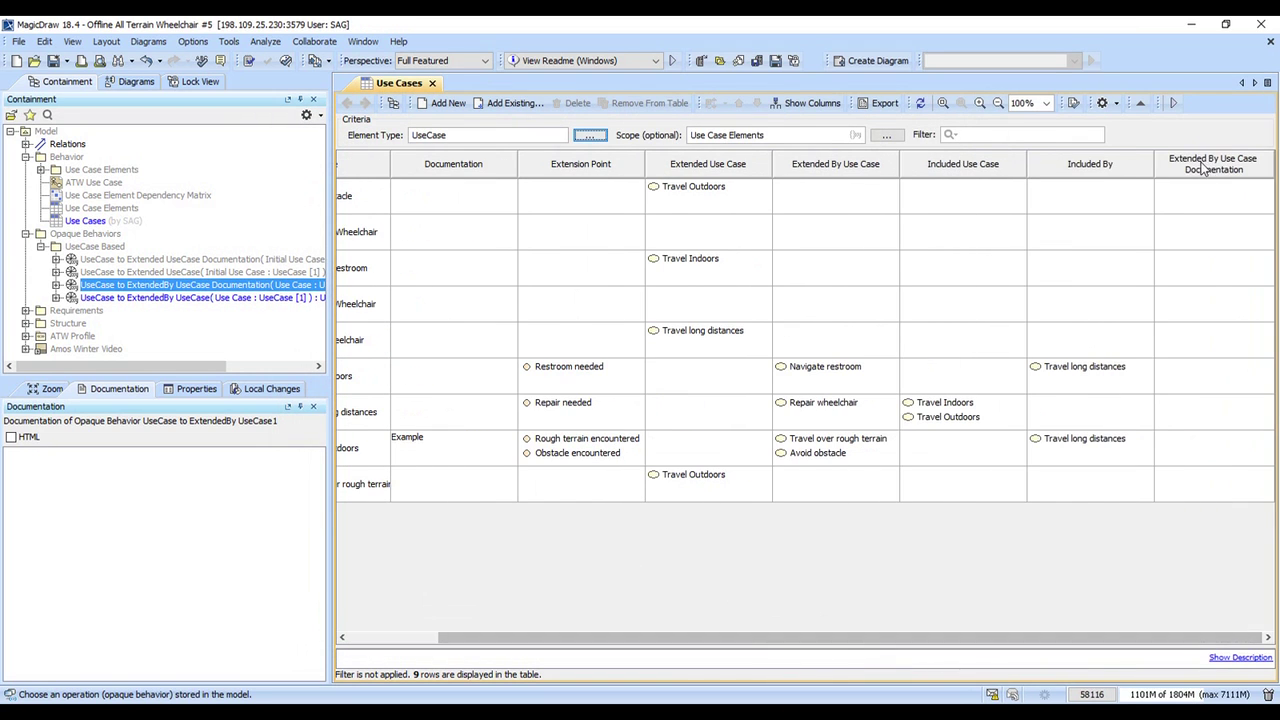
pyautogui.moveTo(1203, 170); pyautogui.dragTo(950, 166)
pyautogui.click(830, 368)
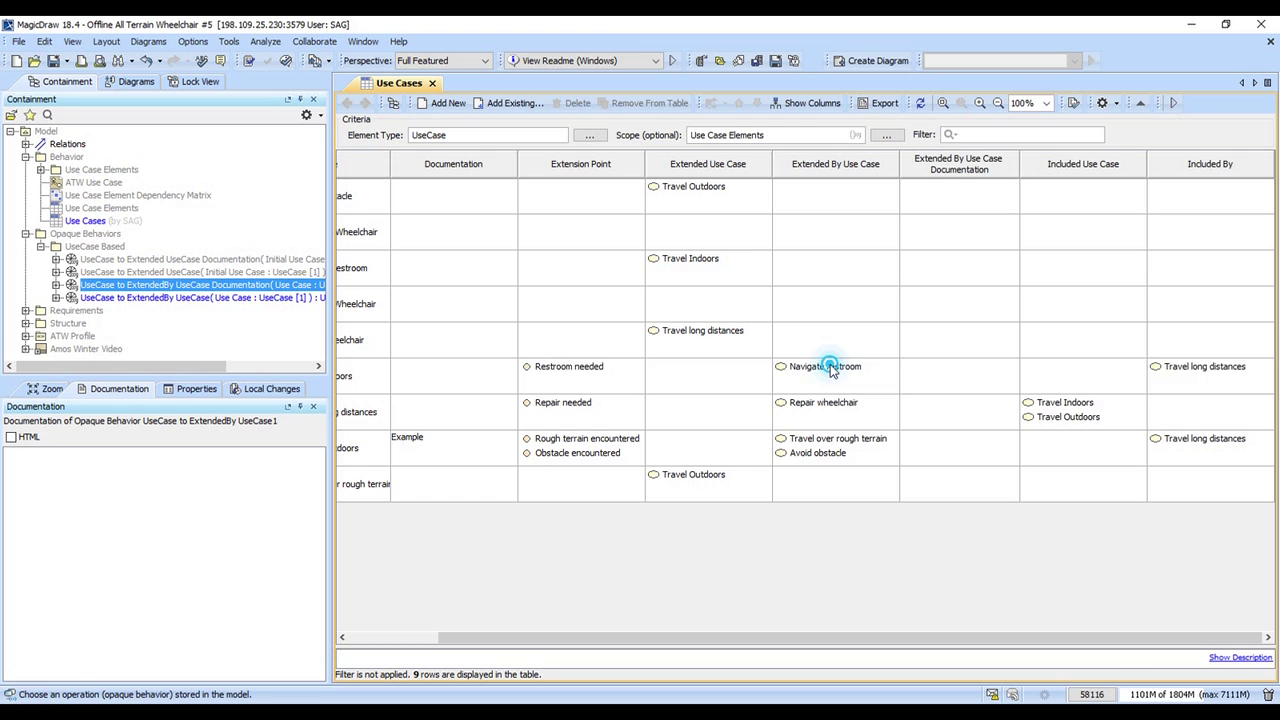
pyautogui.rightClick(806, 368)
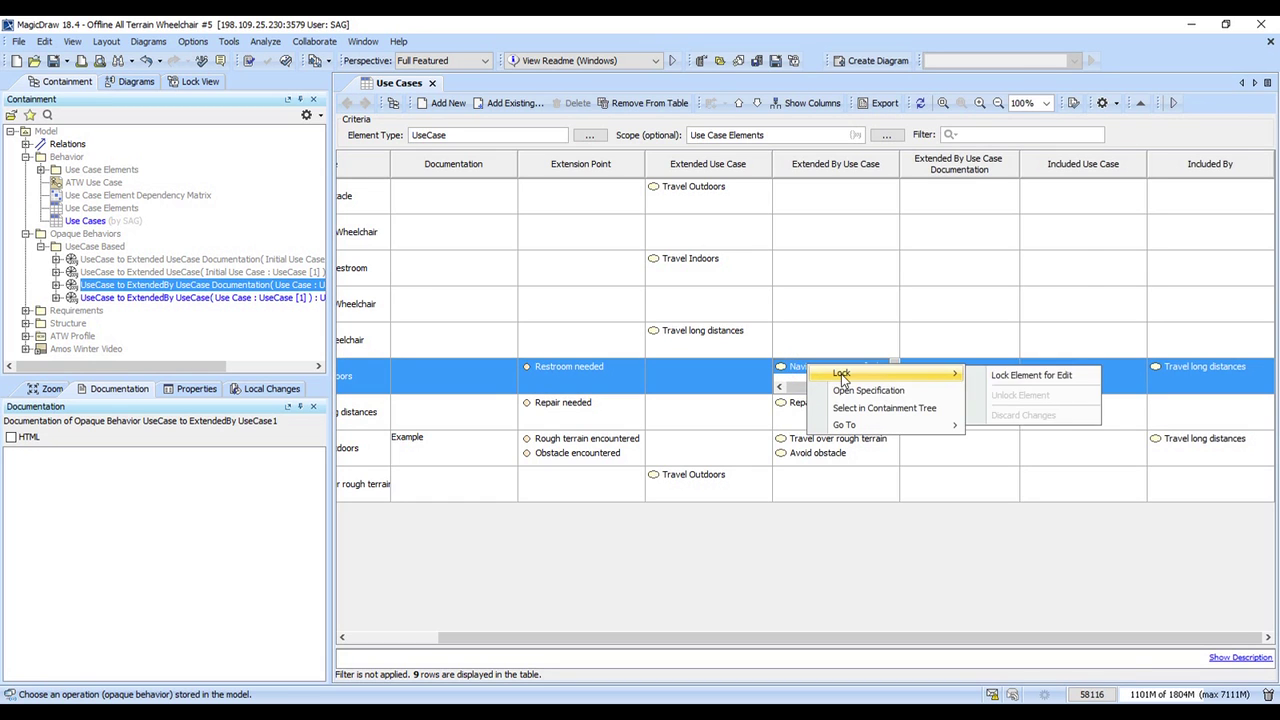
pyautogui.click(845, 390)
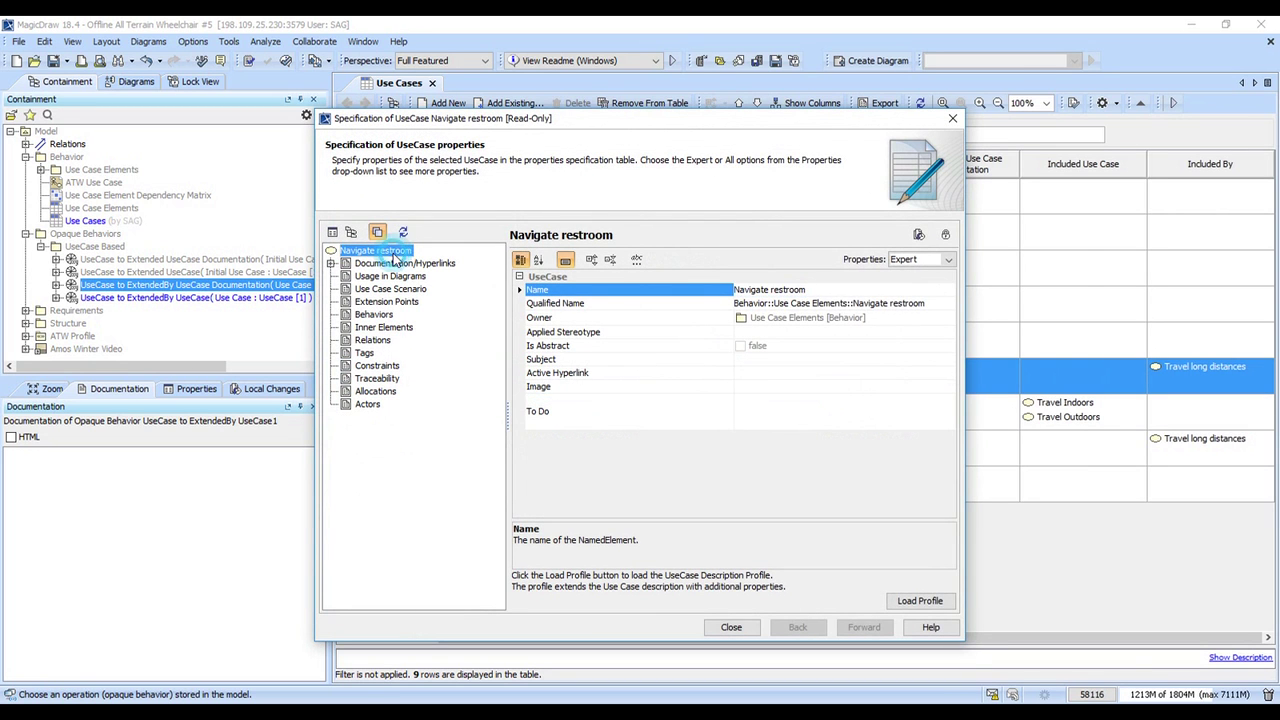
pyautogui.click(398, 263)
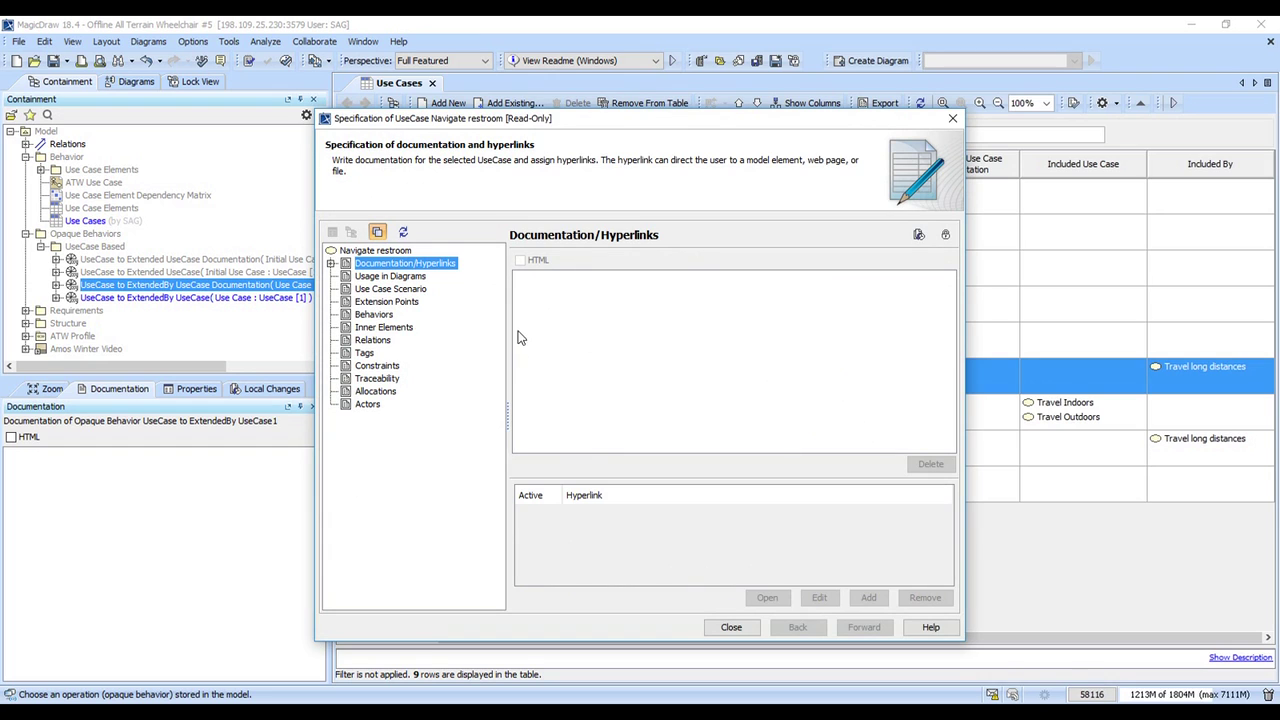
pyautogui.press('Escape')
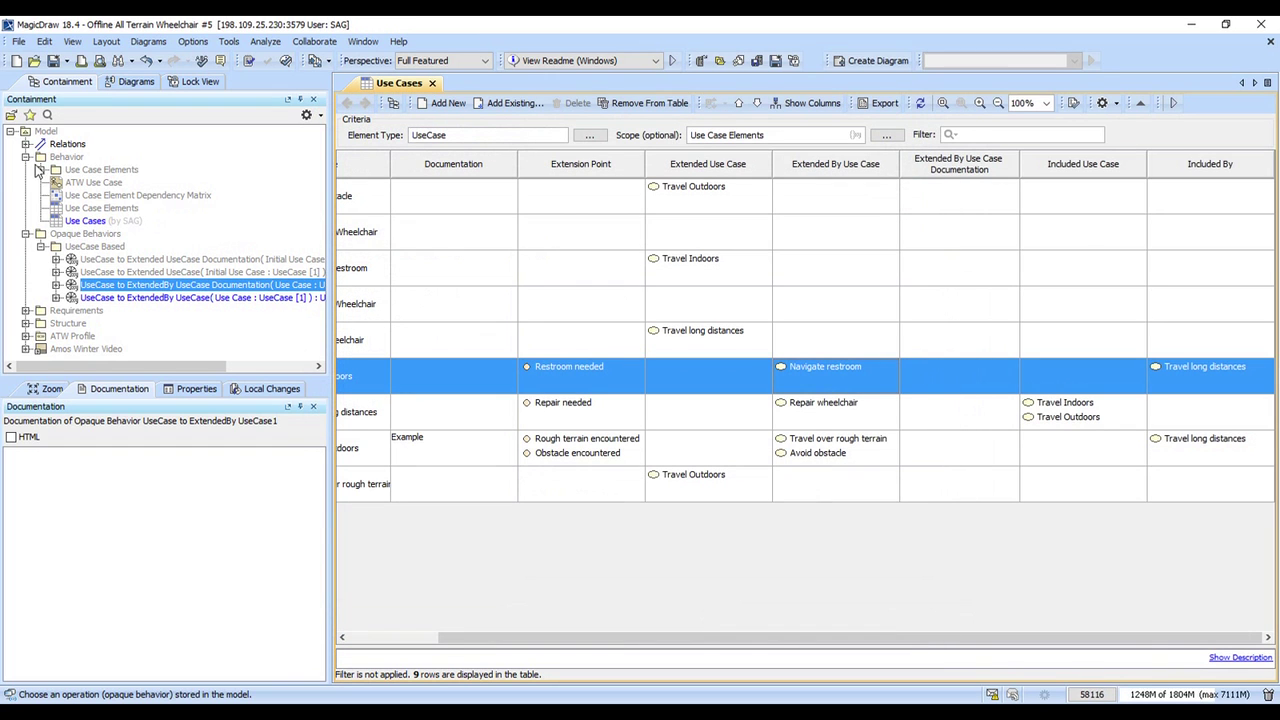
# Lock Navigate restroom, give it the documentation 'Example of opaque behavior', and refresh the table.
pyautogui.click(41, 170)
pyautogui.scroll(-3, 100, 250)
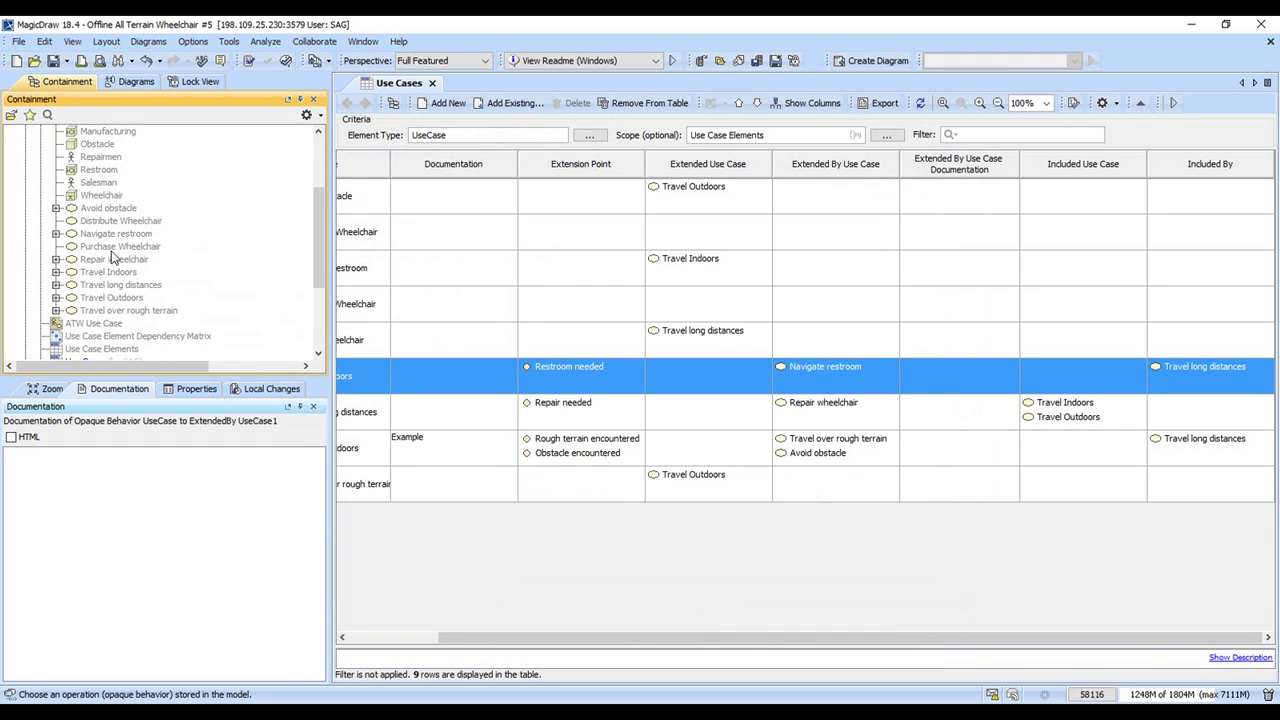
pyautogui.click(115, 236)
pyautogui.rightClick(115, 236)
pyautogui.moveTo(145, 243)
pyautogui.click(345, 246)
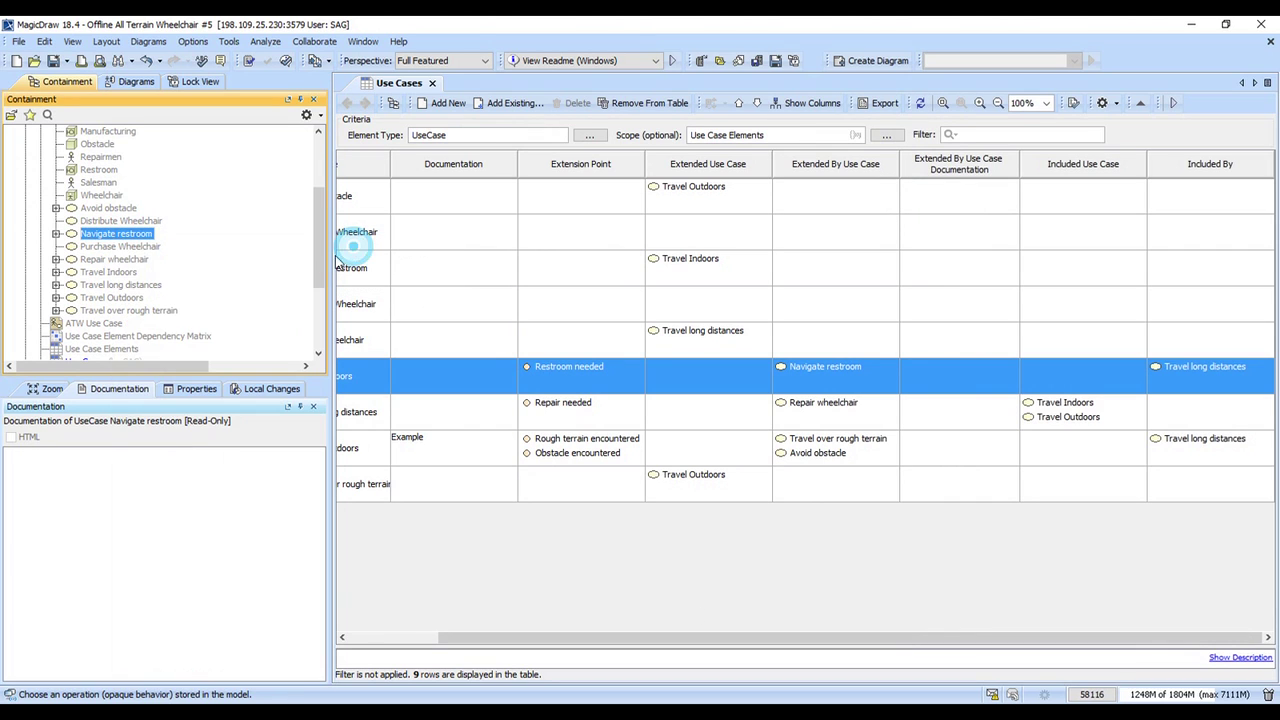
pyautogui.click(134, 472)
pyautogui.write('Example of opaque behavior')
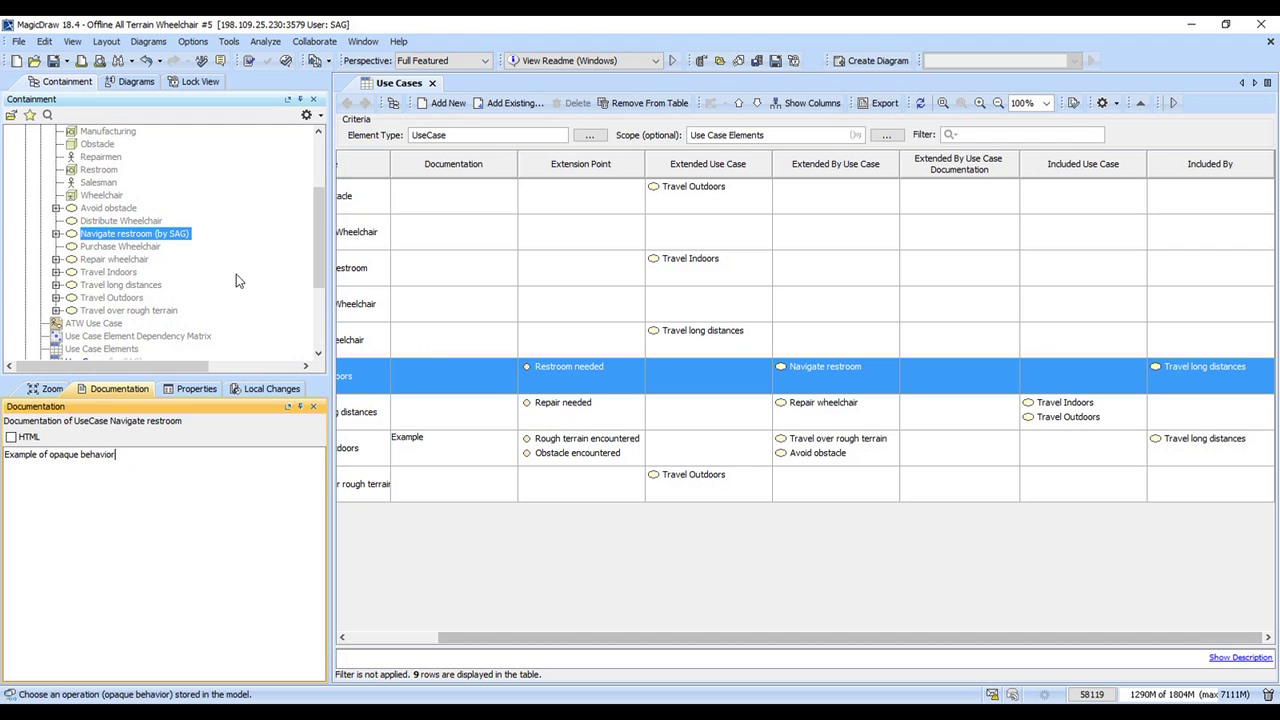
pyautogui.click(146, 221)
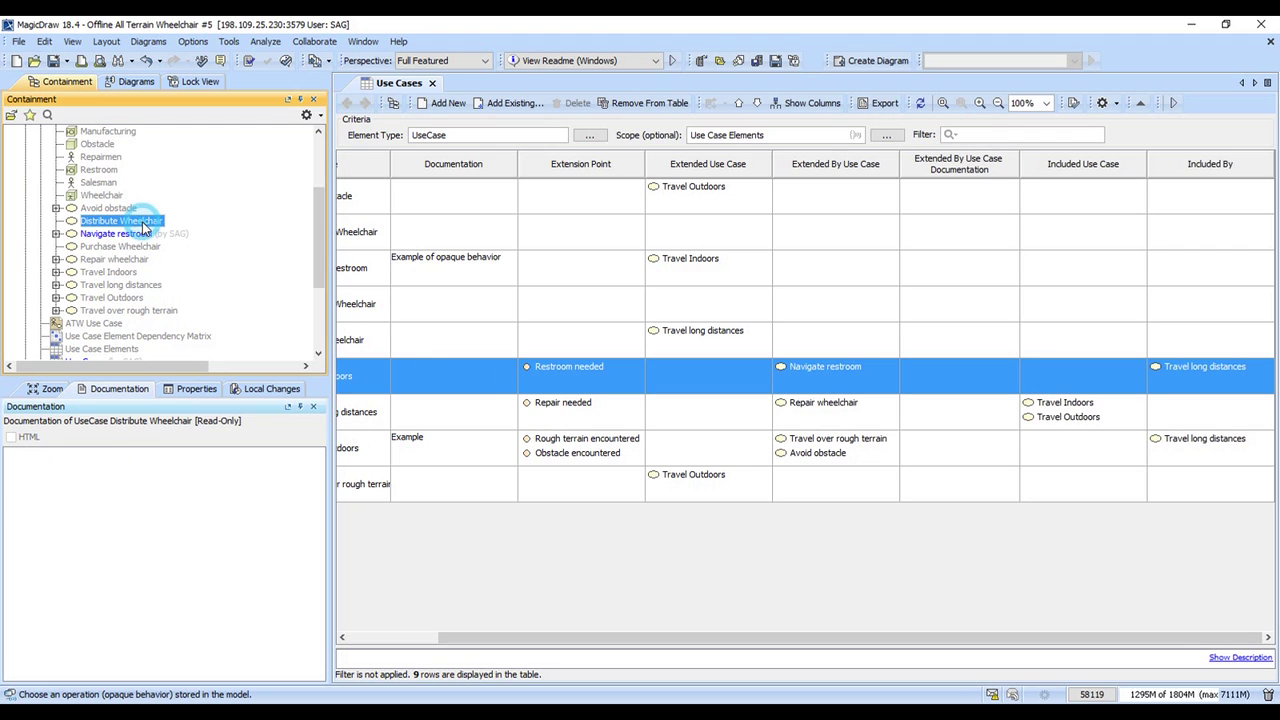
pyautogui.click(920, 106)
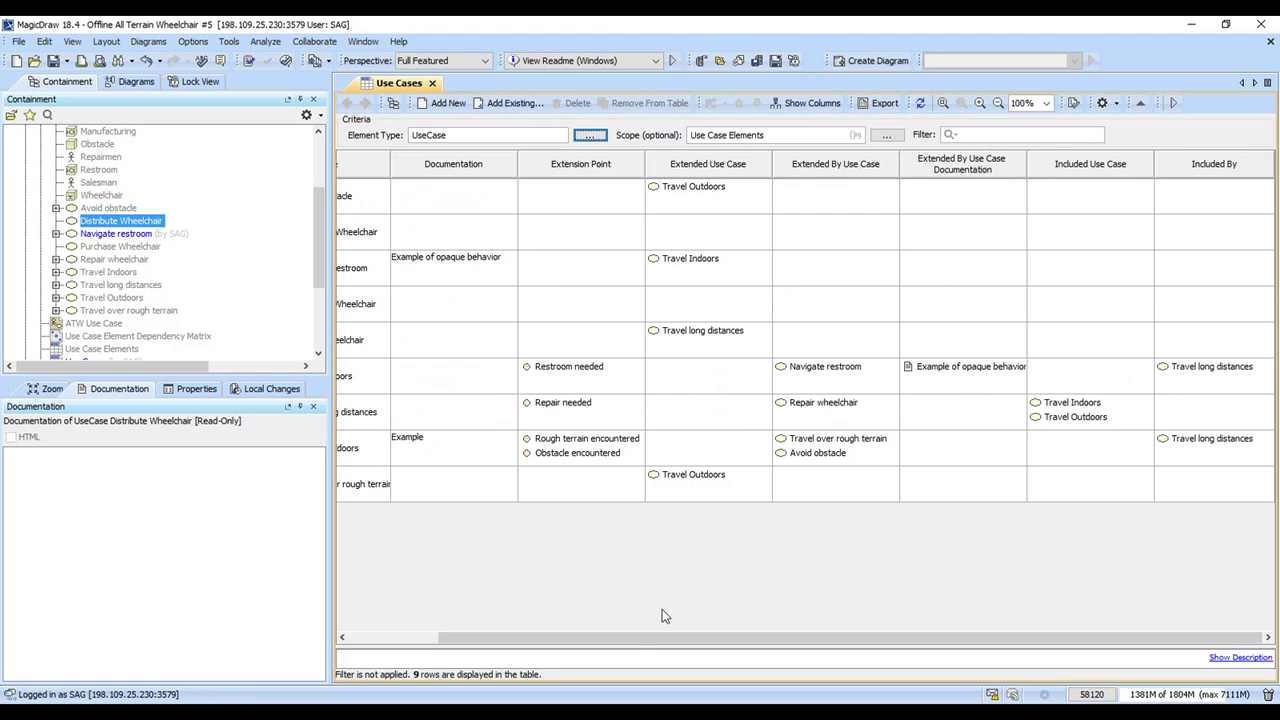
# Scroll the table back left, then collapse the Behavior and UseCase Based folders in the Containment tree.
pyautogui.moveTo(633, 640); pyautogui.dragTo(543, 640)
pyautogui.scroll(3, 135, 271)
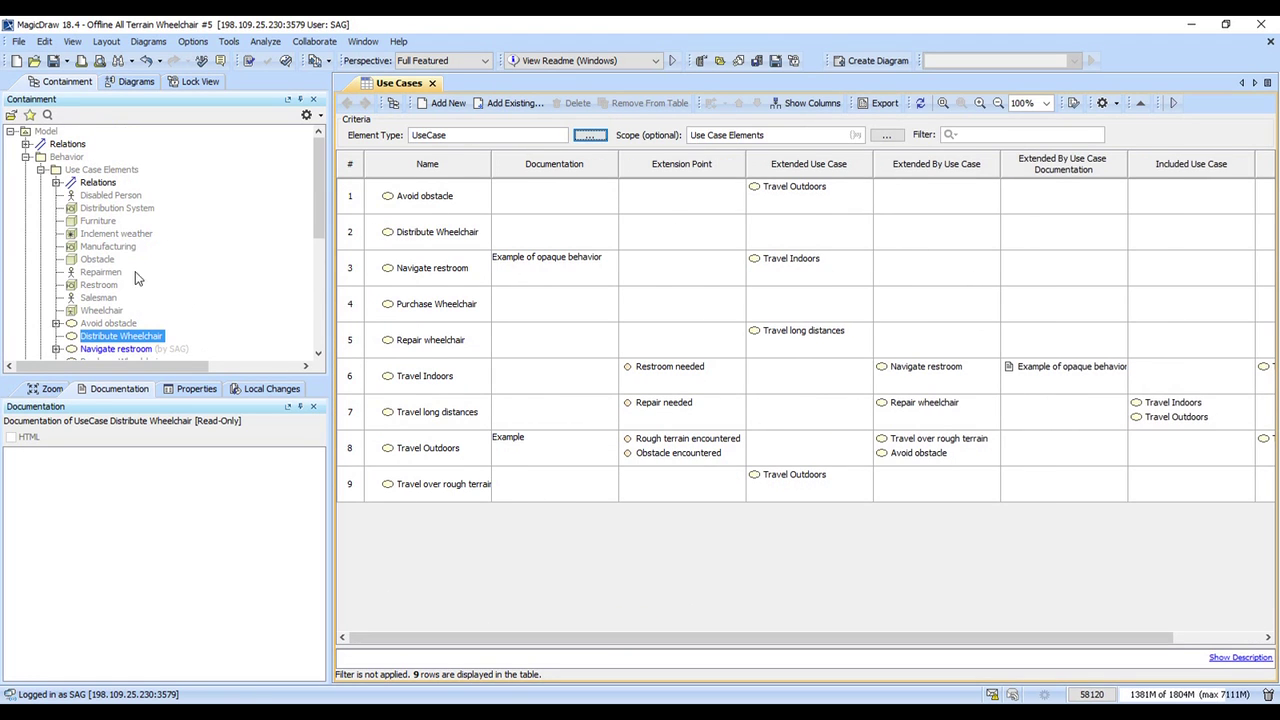
pyautogui.click(26, 157)
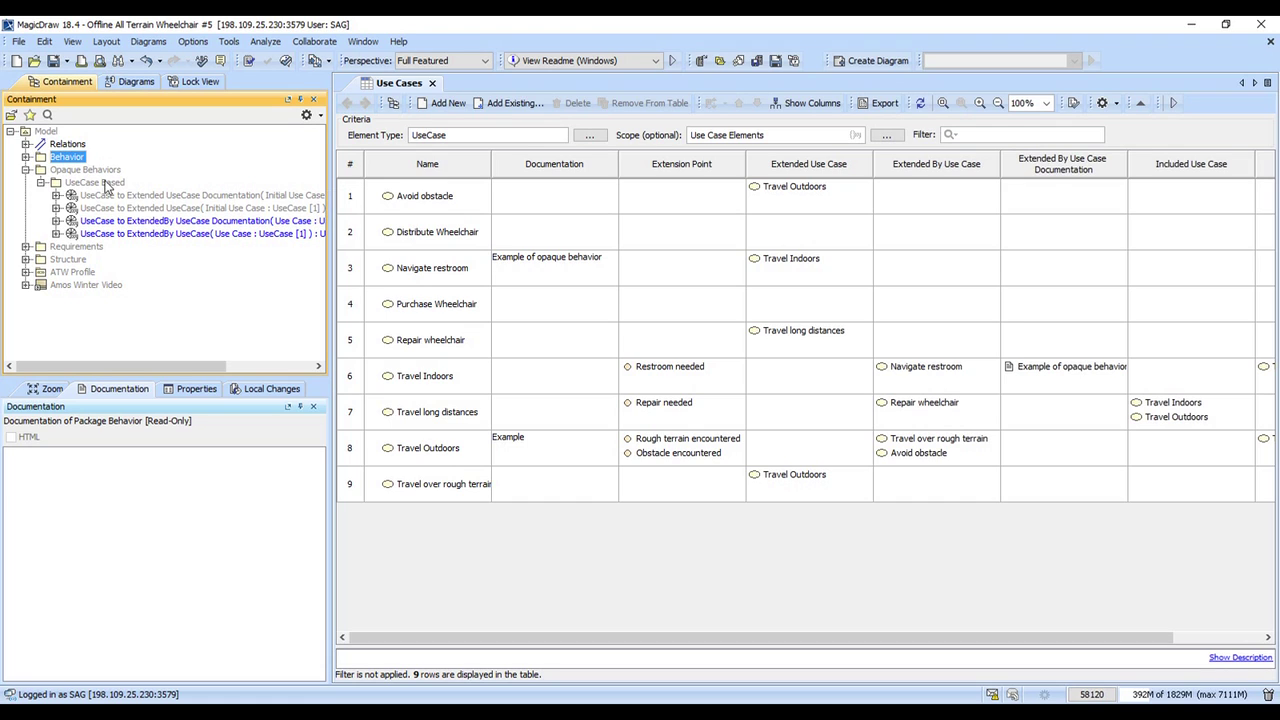
pyautogui.click(41, 184)
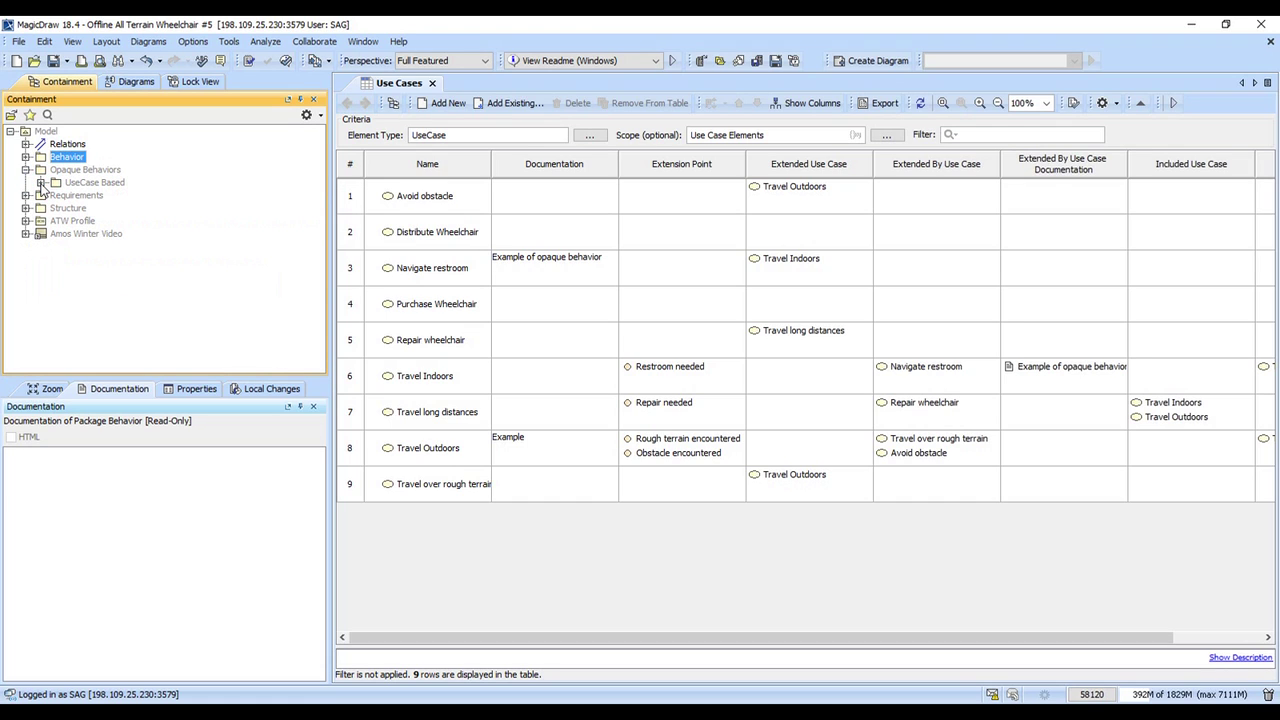